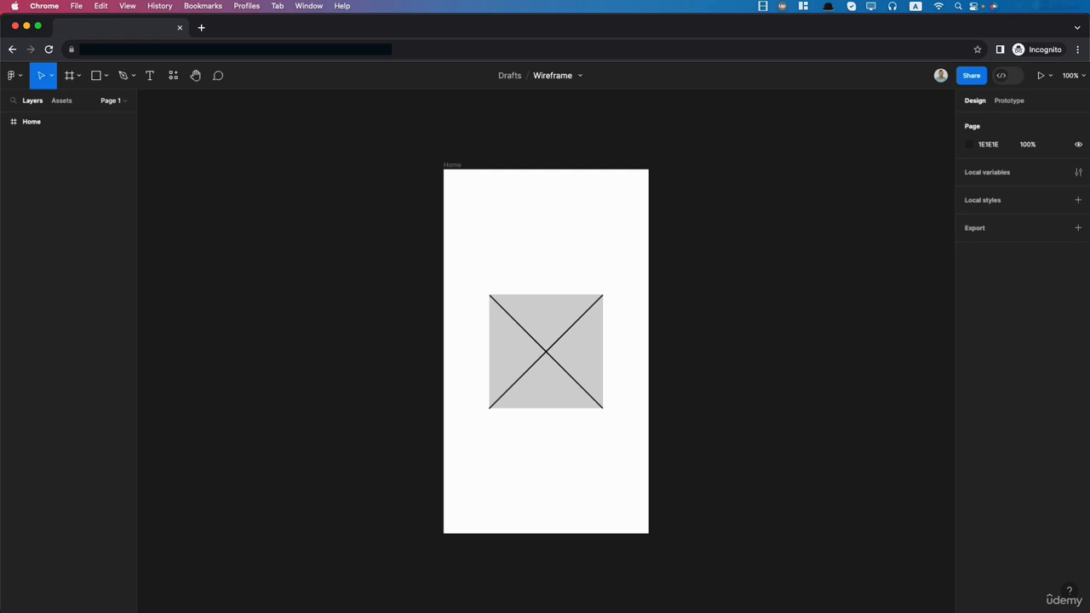
- Import the four app screenshots onto the canvas and arrange them in a row above the Home frame
{"action": "left_click_drag", "start_coordinate": [1089, 426], "coordinate": [698, 165]}
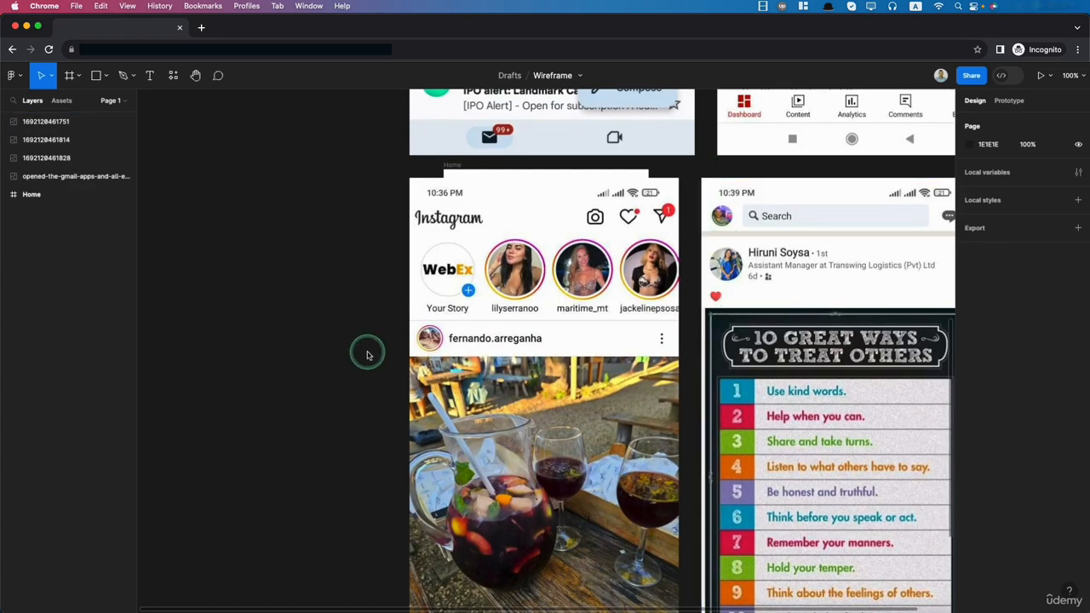
{"action": "scroll", "coordinate": [368, 355], "scroll_direction": "down", "scroll_amount": 5}
{"action": "scroll", "coordinate": [318, 192], "scroll_direction": "up", "scroll_amount": 2}
{"action": "left_click_drag", "start_coordinate": [440, 145], "coordinate": [327, 148]}
{"action": "left_click_drag", "start_coordinate": [524, 183], "coordinate": [412, 172]}
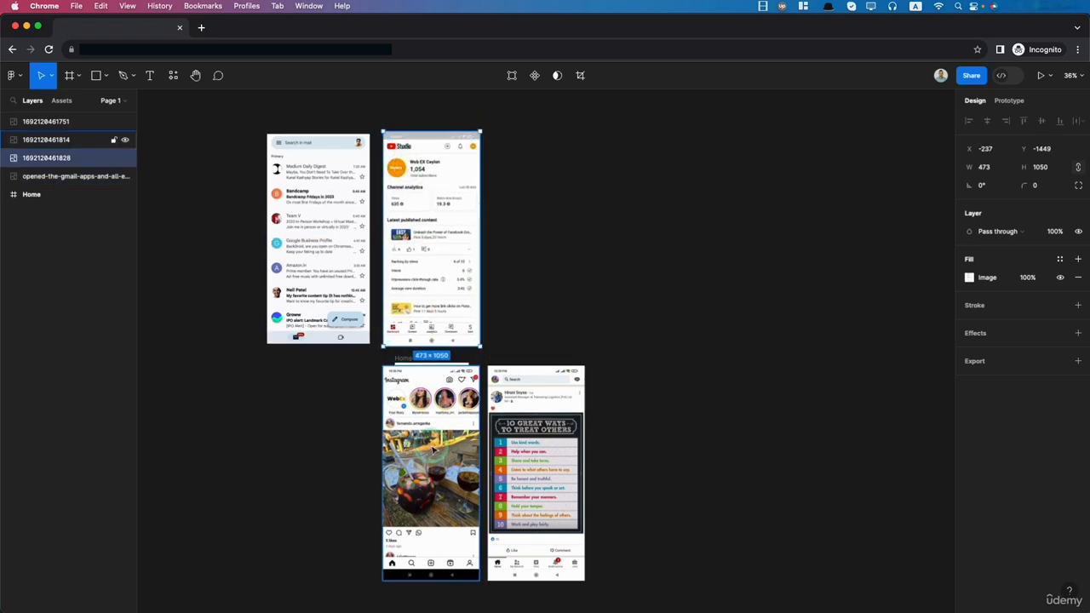
{"action": "left_click_drag", "start_coordinate": [432, 449], "coordinate": [546, 214]}
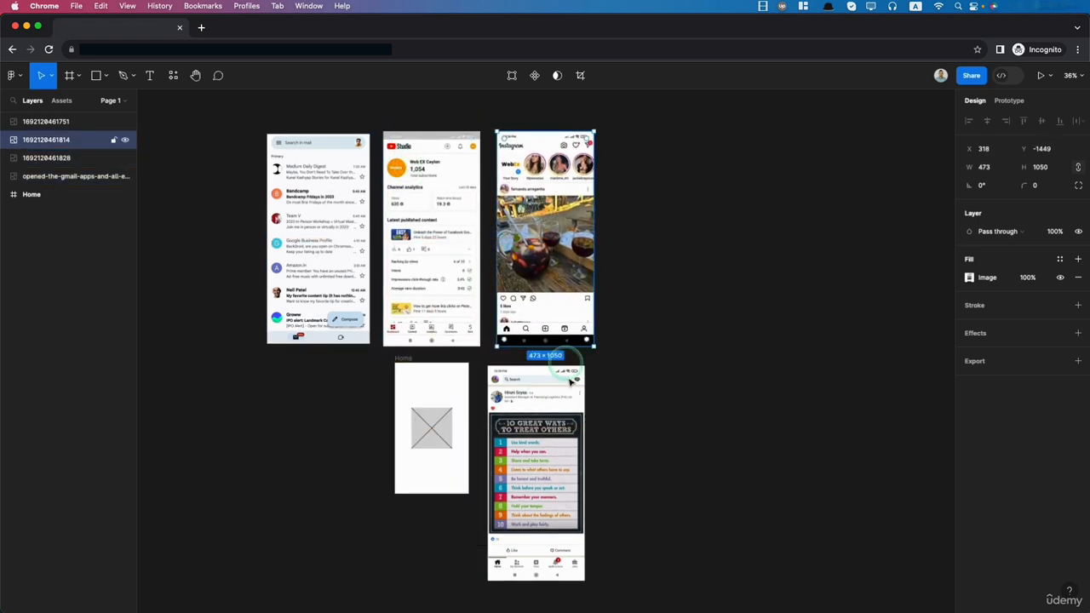
{"action": "left_click_drag", "start_coordinate": [560, 480], "coordinate": [680, 244]}
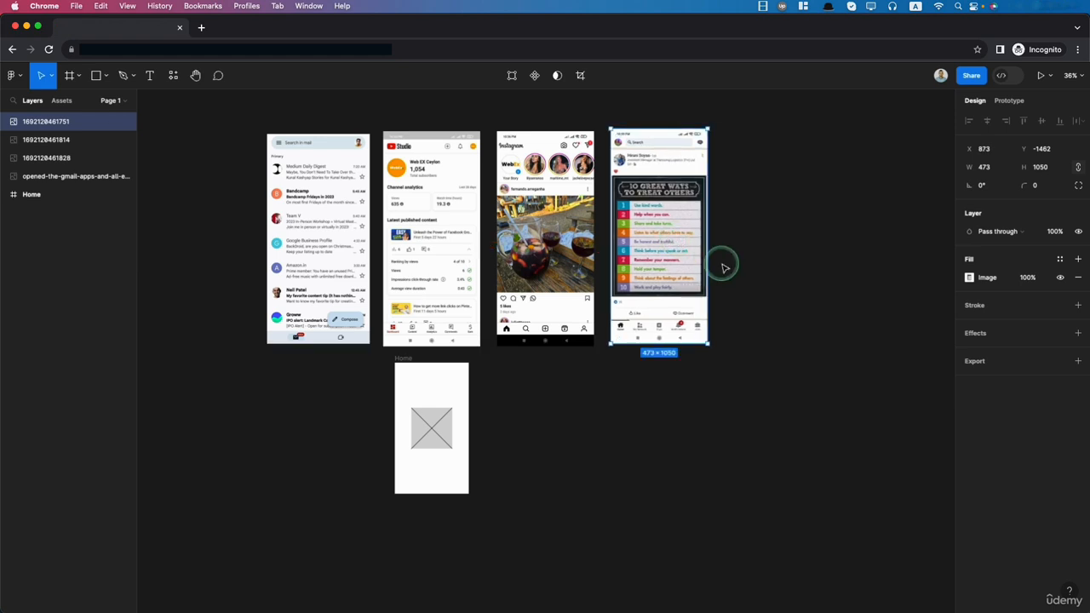
- Move the Gmail screenshot out of the row and place it beside the Home frame
{"action": "left_click", "coordinate": [319, 166]}
{"action": "left_click", "coordinate": [312, 162]}
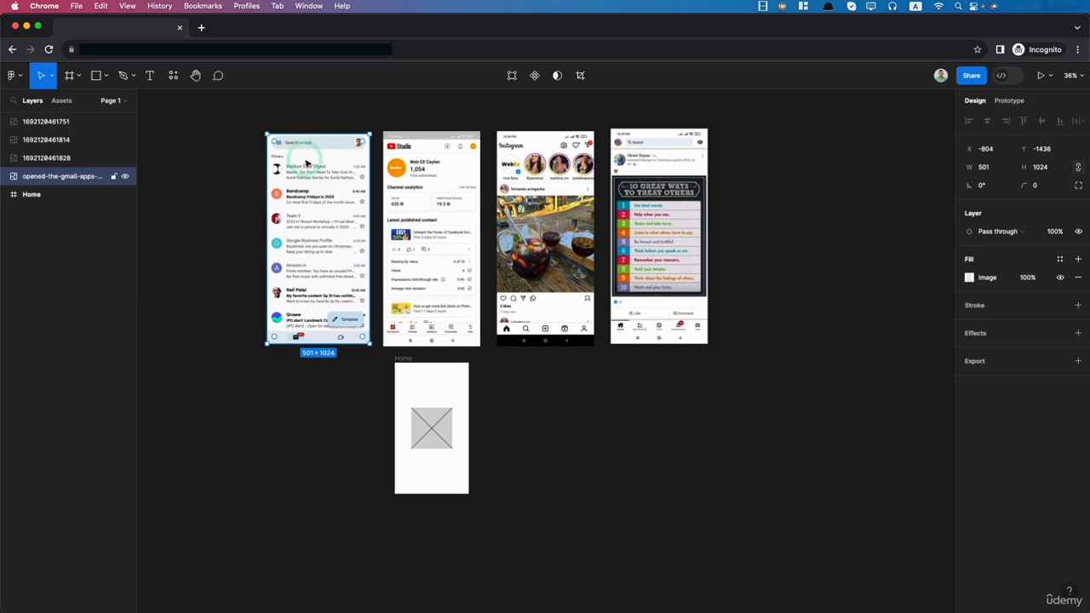
{"action": "left_click_drag", "start_coordinate": [311, 164], "coordinate": [522, 387]}
{"action": "scroll", "coordinate": [554, 477], "scroll_direction": "up", "scroll_amount": 2}
{"action": "scroll", "coordinate": [554, 478], "scroll_direction": "down", "scroll_amount": 2}
{"action": "scroll", "coordinate": [584, 248], "scroll_direction": "up", "scroll_amount": 5}
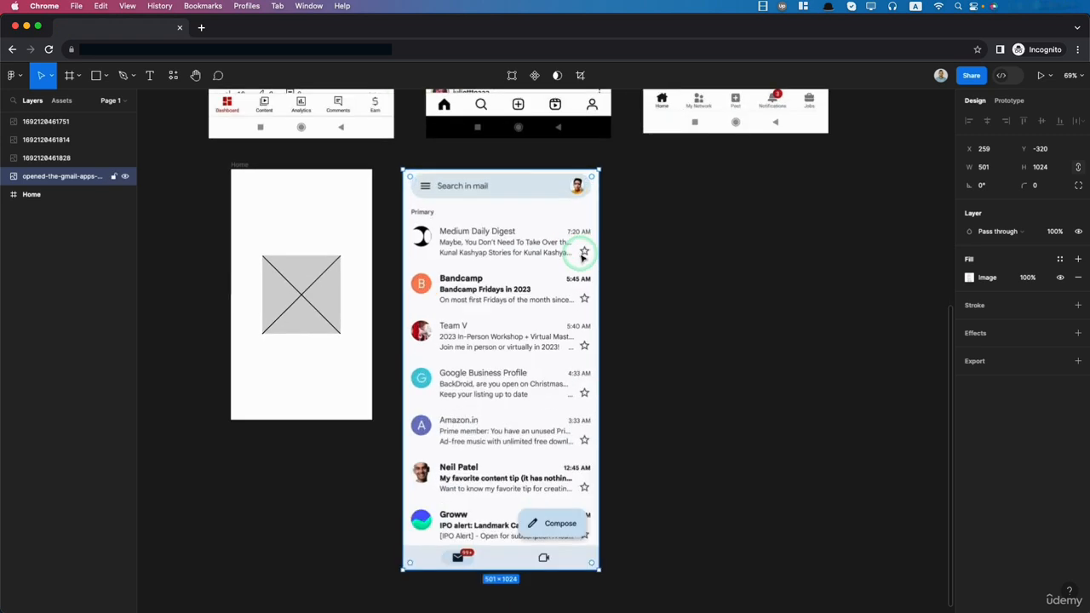
{"action": "scroll", "coordinate": [580, 266], "scroll_direction": "down", "scroll_amount": 1}
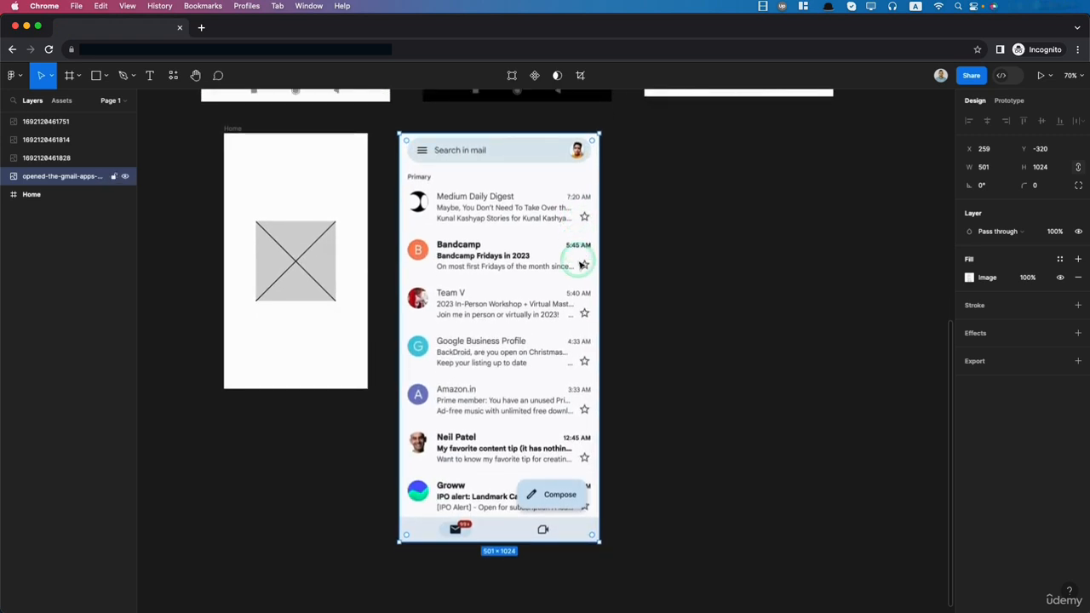
- Add an Android Large phone frame (360 × 800) and place it beside the Gmail screenshot, aligned with its top edge
{"action": "left_click", "coordinate": [71, 79]}
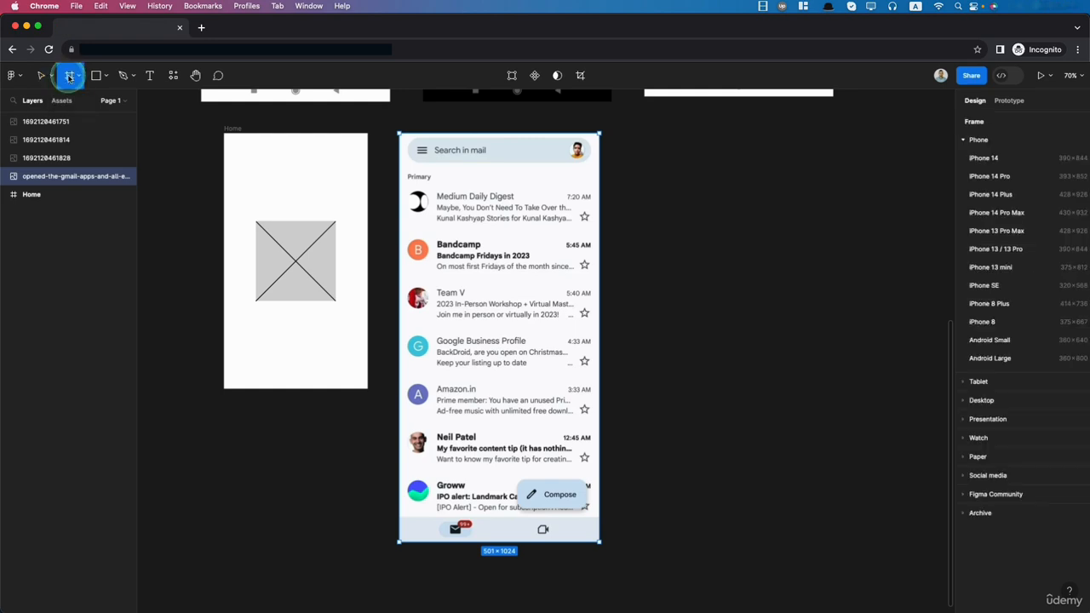
{"action": "left_click", "coordinate": [991, 359]}
{"action": "left_click_drag", "start_coordinate": [678, 390], "coordinate": [673, 332]}
- Scale the Gmail screenshot proportionally to 391 × 800 and move it closer to the new Android frame
{"action": "left_click", "coordinate": [455, 525]}
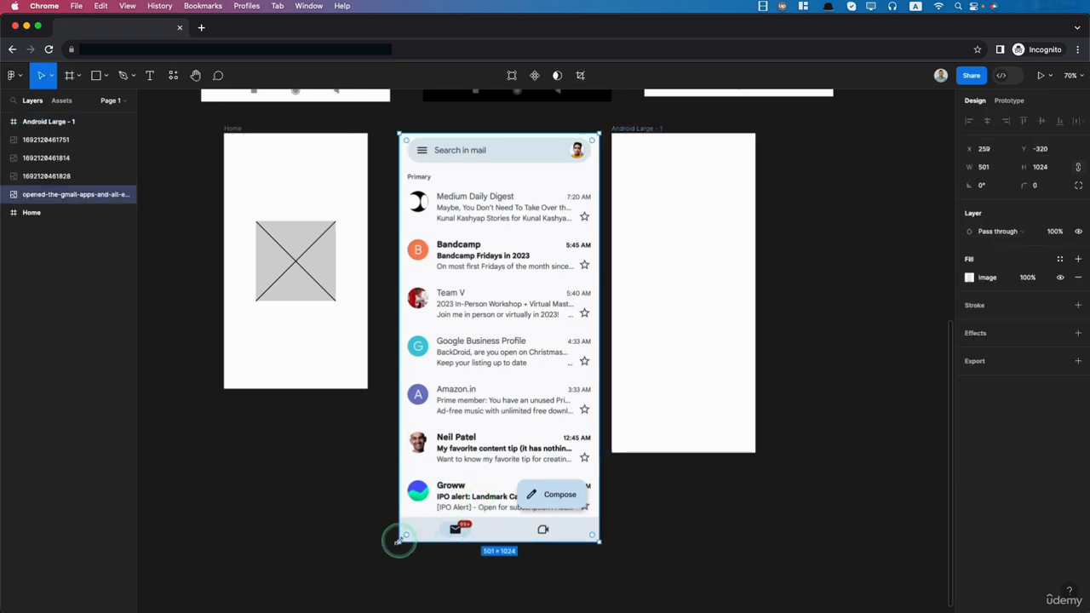
{"action": "left_click_drag", "start_coordinate": [398, 541], "coordinate": [406, 535]}
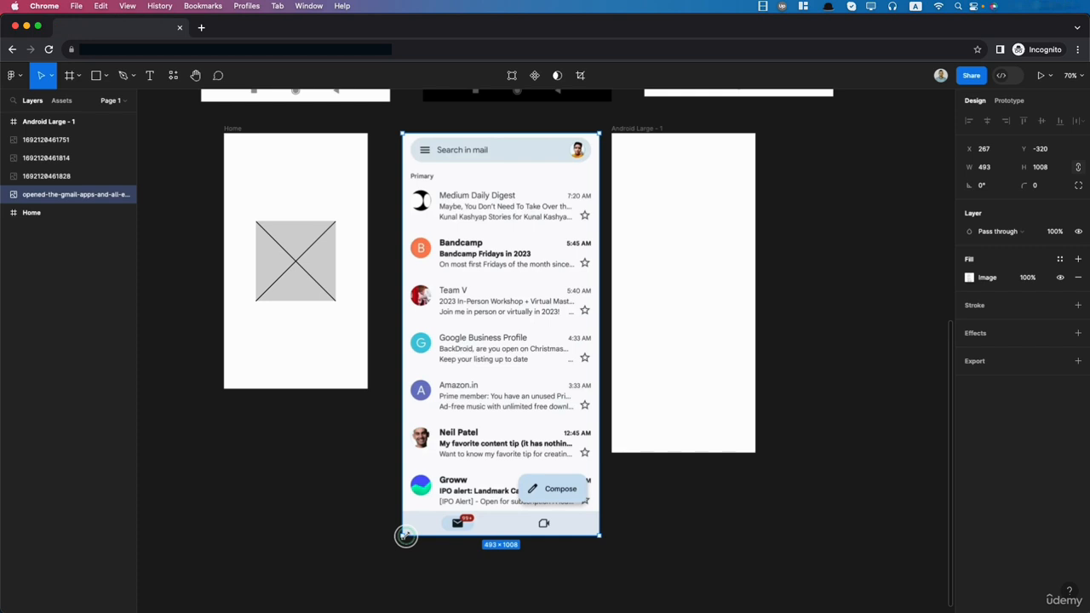
{"action": "left_click_drag", "start_coordinate": [405, 535], "coordinate": [556, 450]}
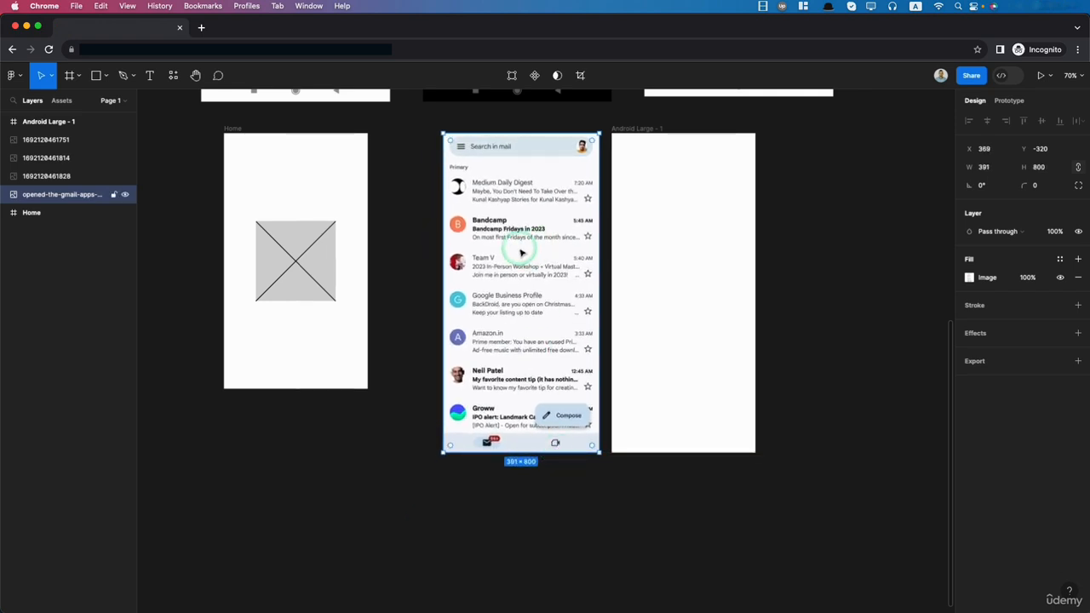
{"action": "left_click_drag", "start_coordinate": [522, 253], "coordinate": [525, 251]}
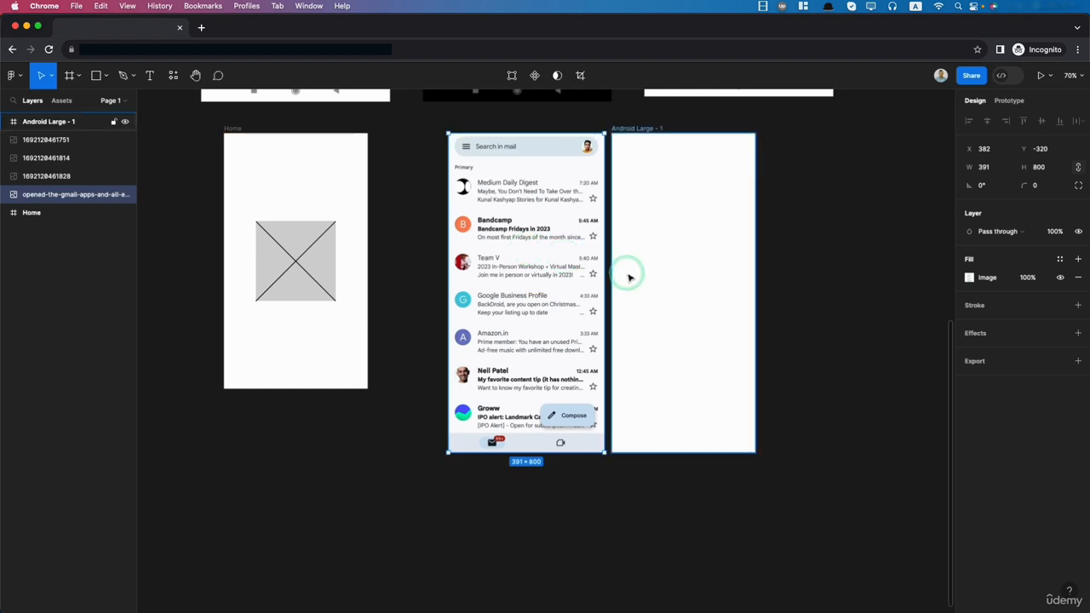
- Rename the new Android frame as Gmail App Wireframe
{"action": "left_click", "coordinate": [675, 267]}
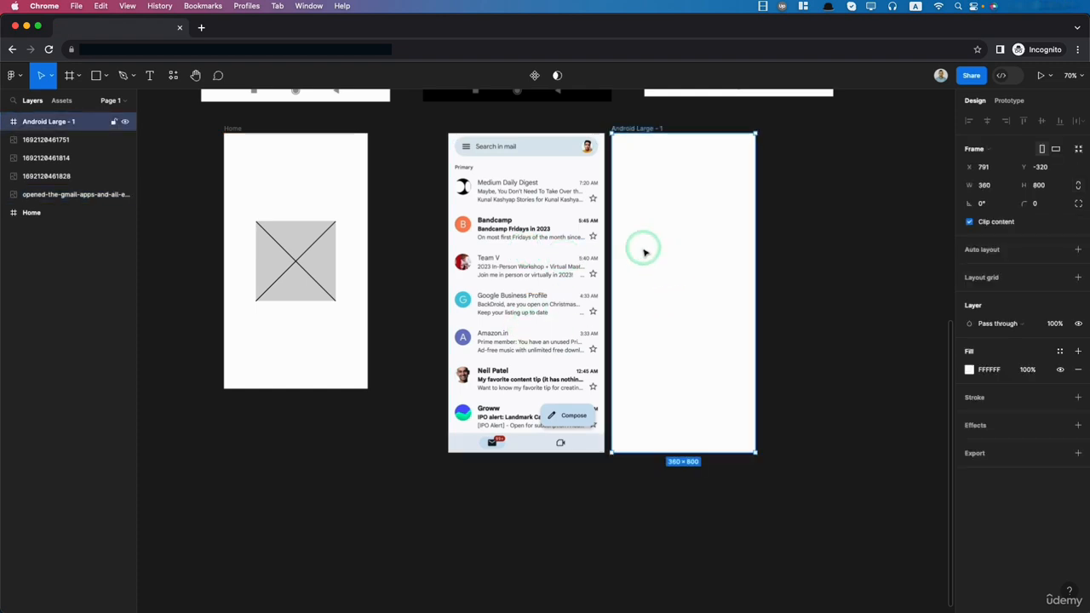
{"action": "left_click", "coordinate": [635, 132]}
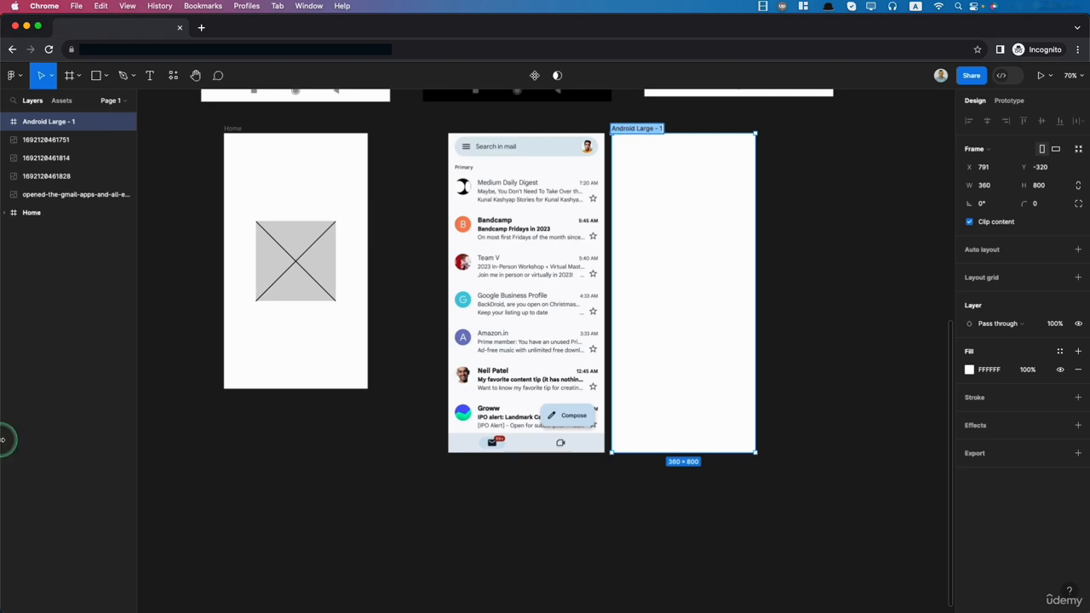
{"action": "type", "text": "Gmail App Wireframe"}
{"action": "left_click", "coordinate": [818, 405]}
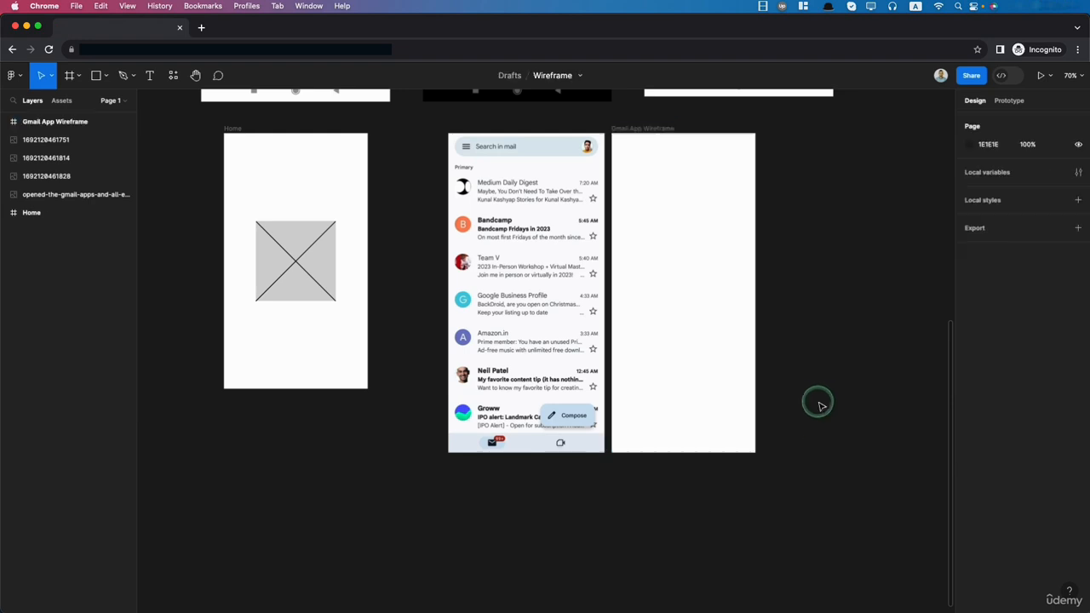
- Add a layout grid to the Gmail App Wireframe frame and change its type to Columns
{"action": "left_click", "coordinate": [685, 256]}
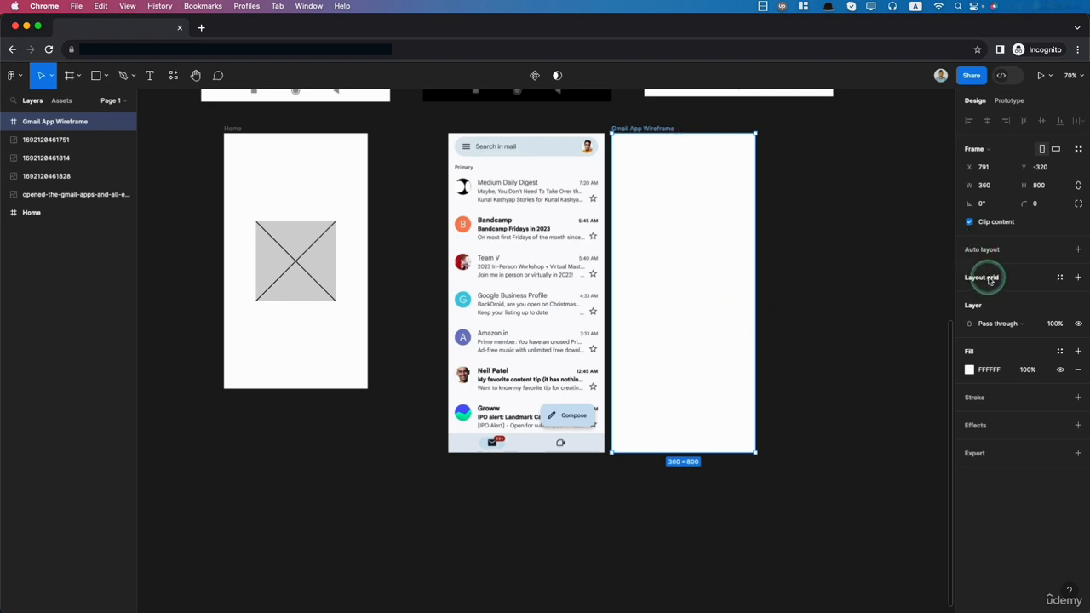
{"action": "left_click", "coordinate": [1077, 279]}
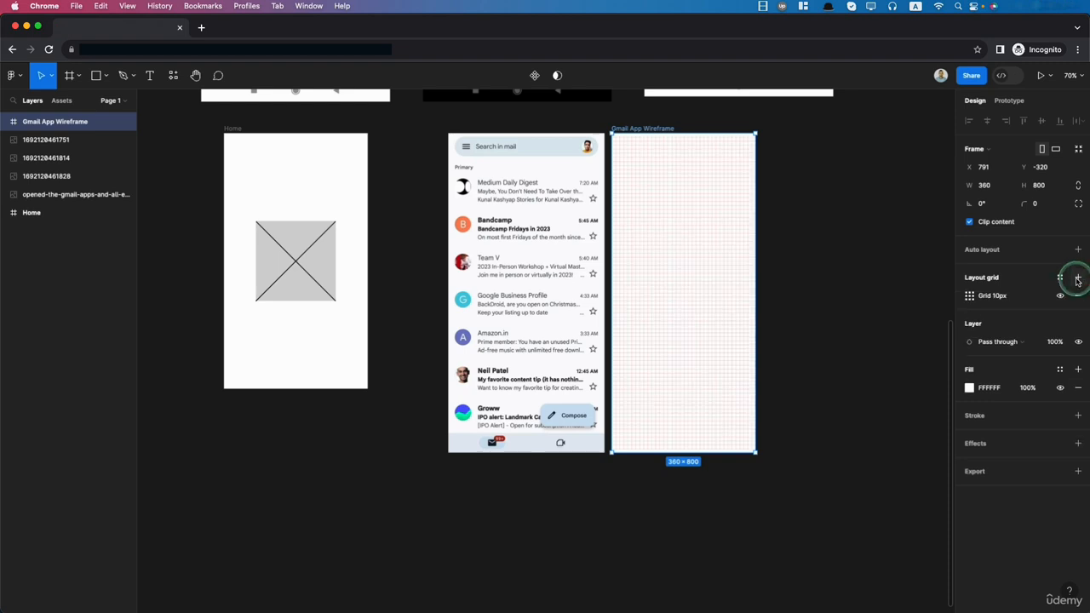
{"action": "left_click", "coordinate": [971, 295]}
{"action": "left_click", "coordinate": [834, 298]}
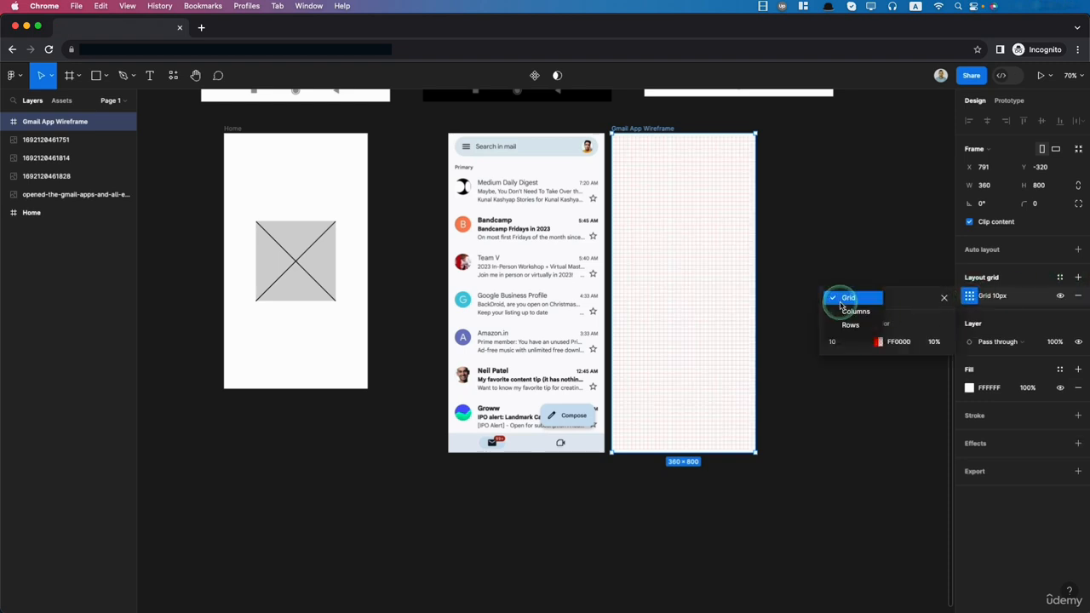
{"action": "left_click", "coordinate": [850, 313]}
- Configure the column grid with a count of 4, a gutter of 10 and a margin of 10
{"action": "left_click", "coordinate": [833, 344]}
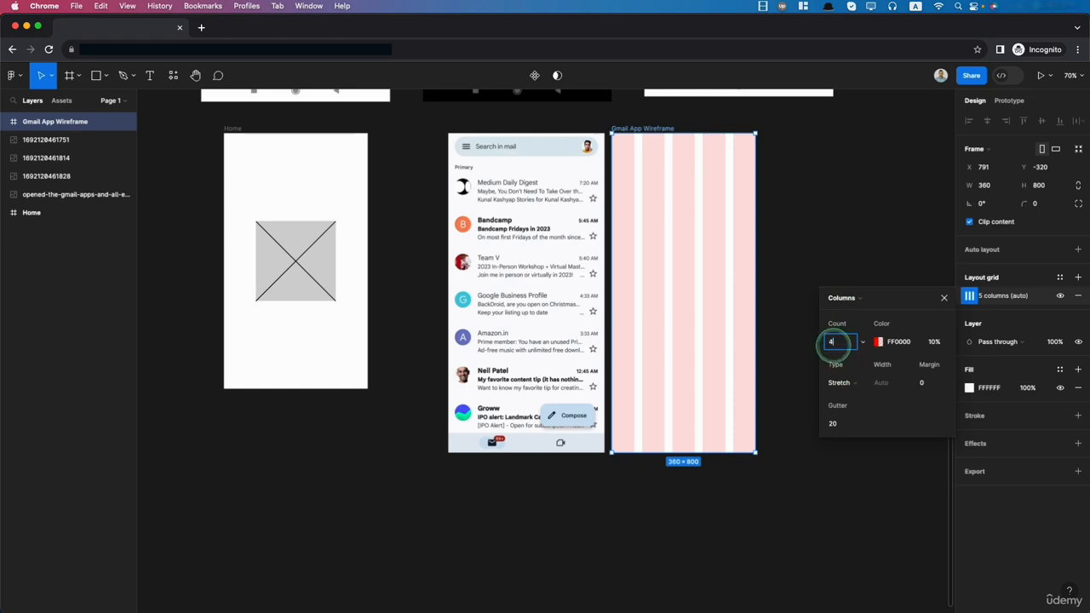
{"action": "type", "text": "4"}
{"action": "left_click", "coordinate": [834, 426]}
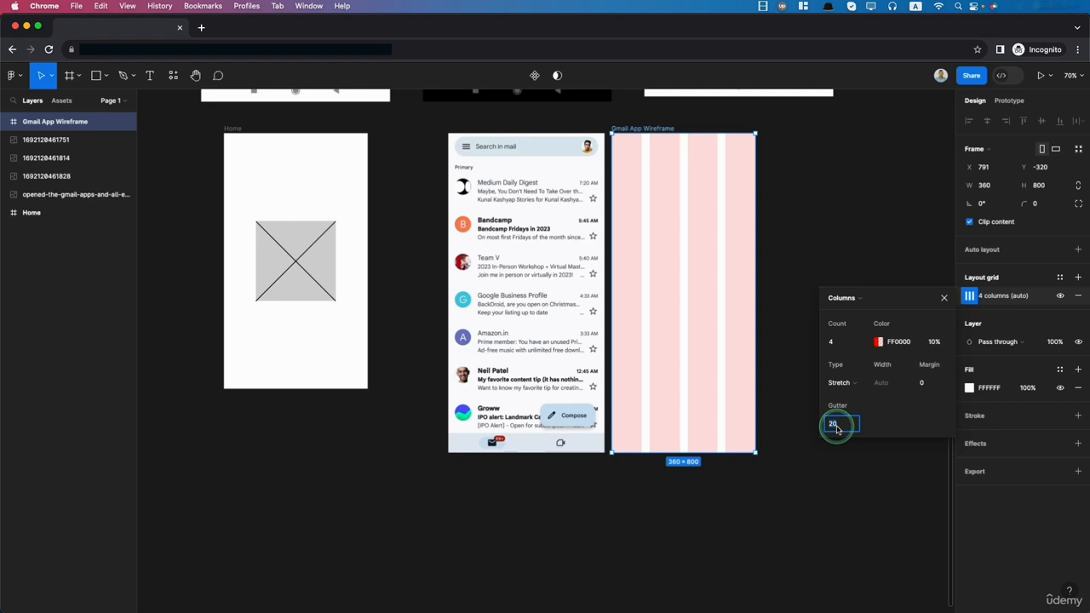
{"action": "type", "text": "10"}
{"action": "left_click", "coordinate": [924, 385]}
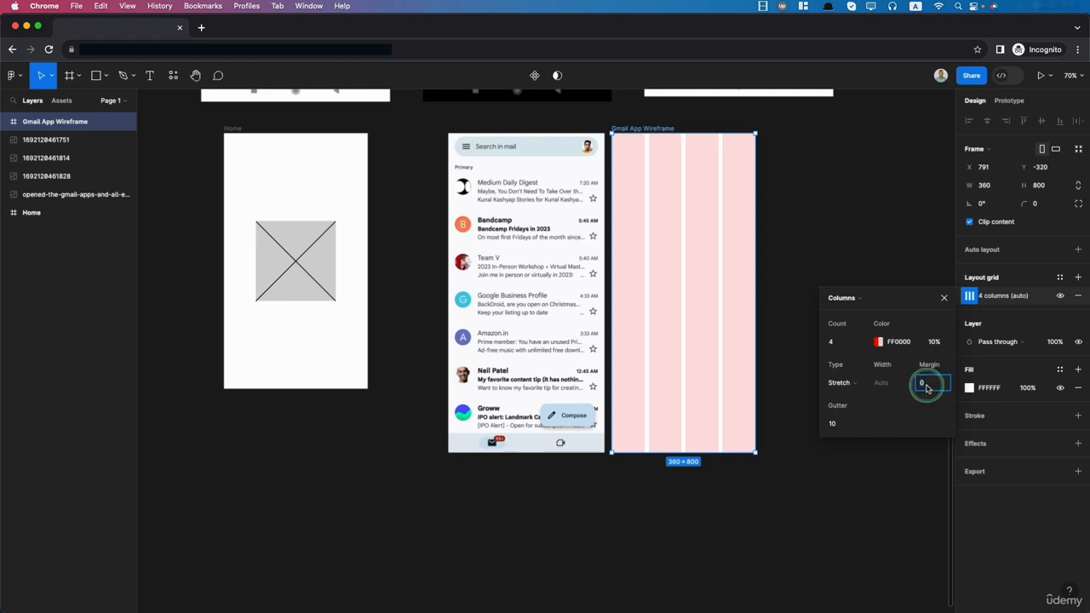
{"action": "type", "text": "10"}
{"action": "key", "text": "Tab"}
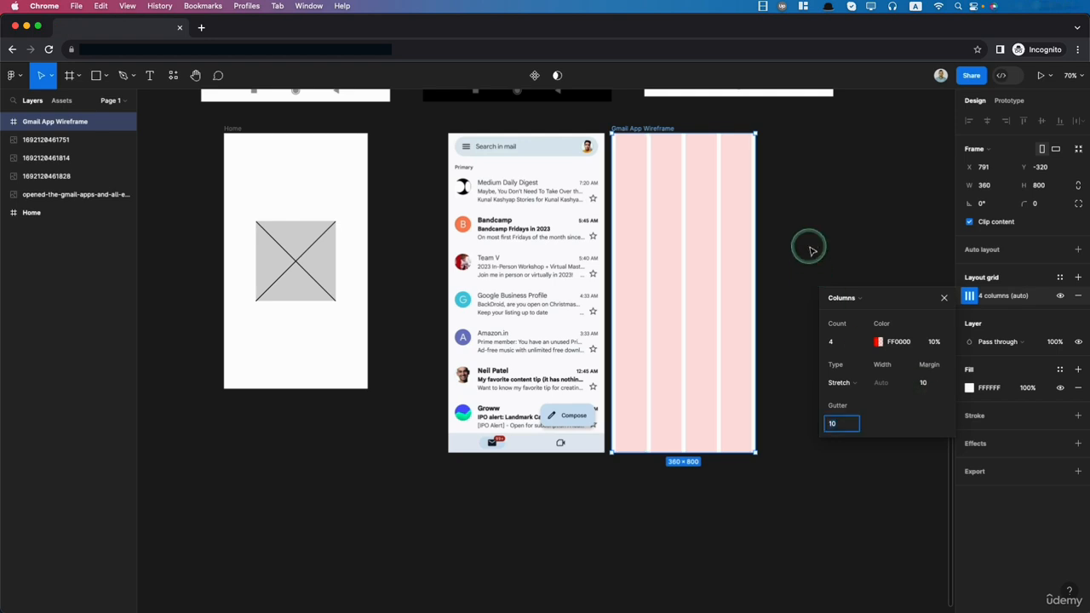
{"action": "left_click", "coordinate": [837, 217]}
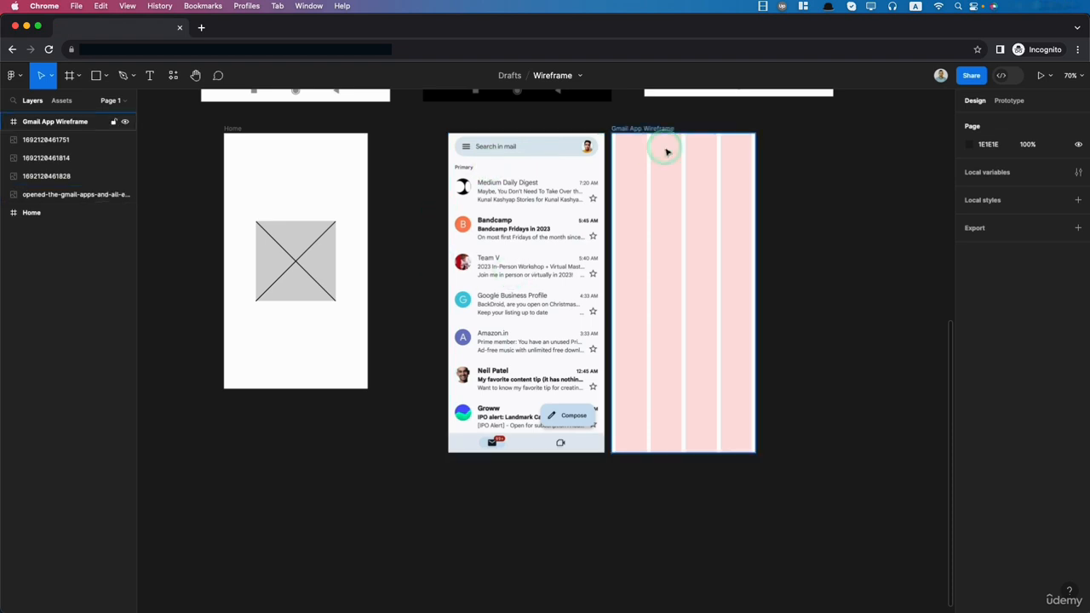
- Draw a search bar rectangle of about 340 × 42 across all columns near the top of the Gmail App Wireframe frame
{"action": "scroll", "coordinate": [594, 116], "scroll_direction": "up", "scroll_amount": 5}
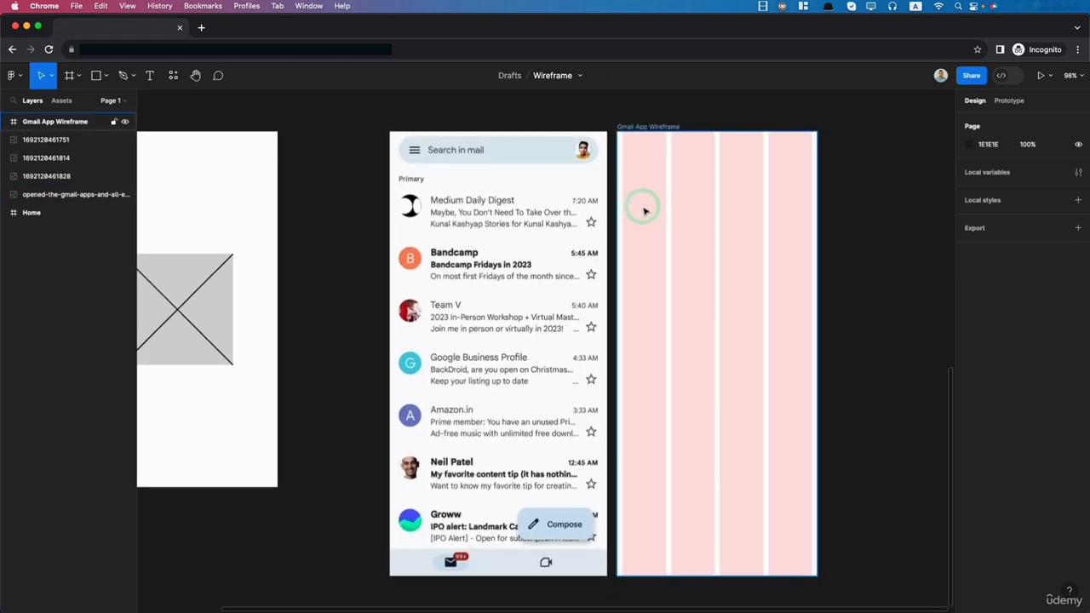
{"action": "scroll", "coordinate": [645, 209], "scroll_direction": "right", "scroll_amount": 4}
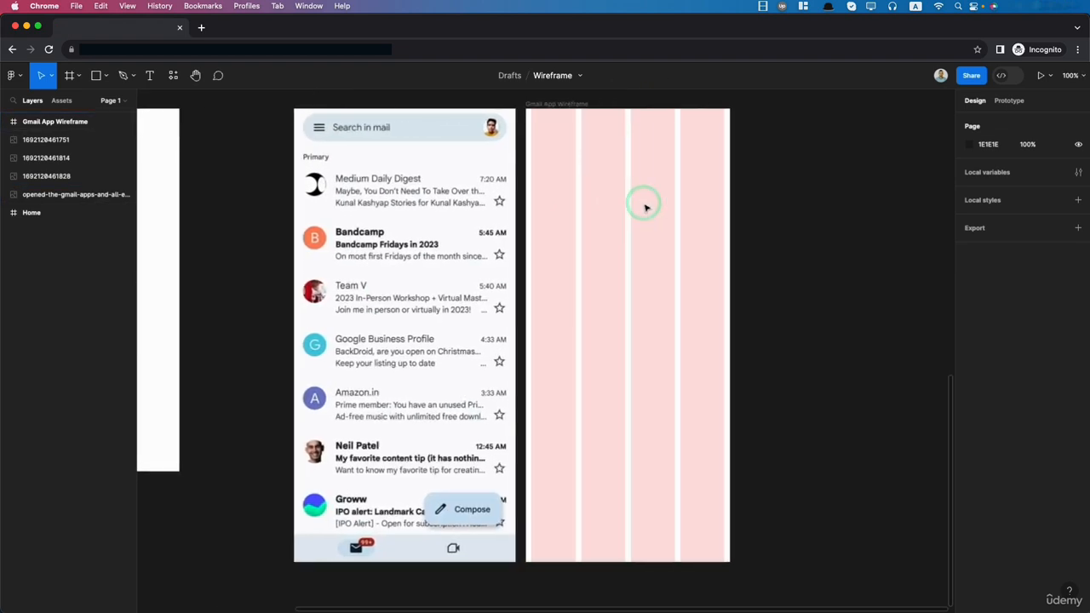
{"action": "scroll", "coordinate": [645, 207], "scroll_direction": "up", "scroll_amount": 1}
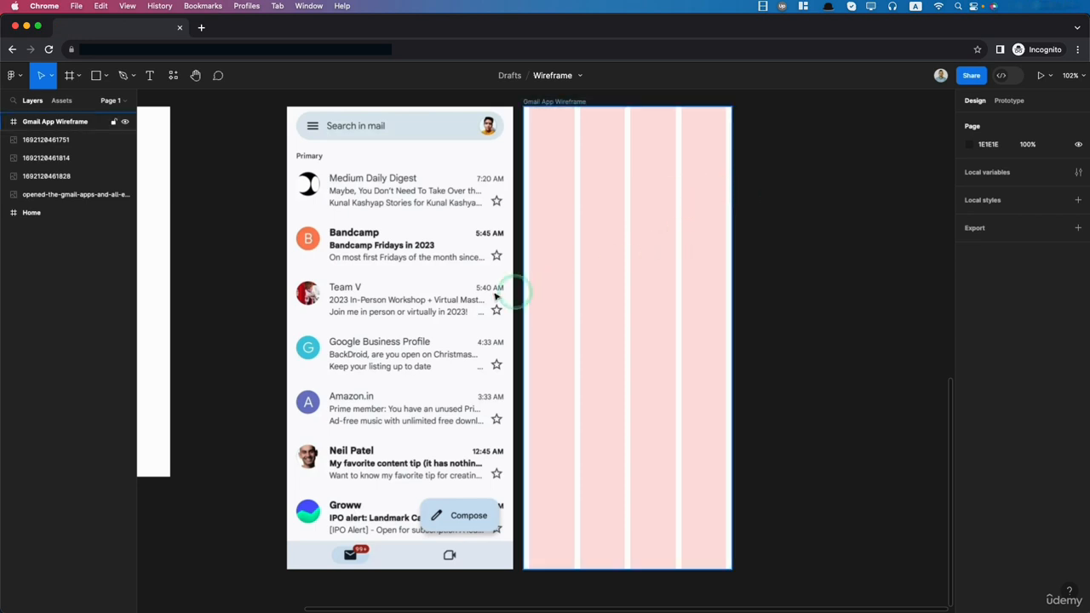
{"action": "left_click", "coordinate": [96, 76]}
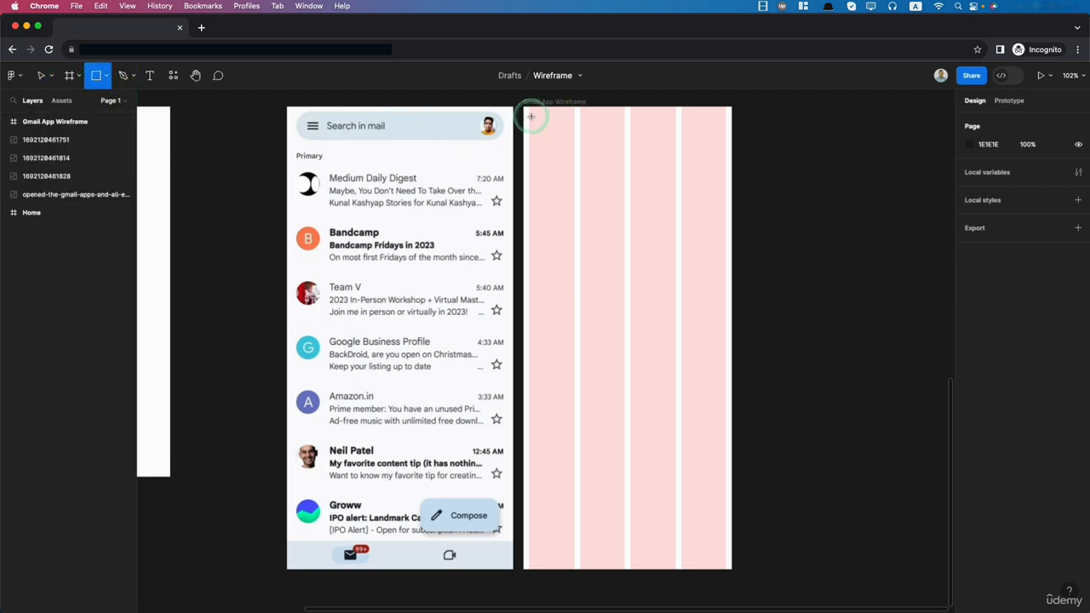
{"action": "mouse_move", "coordinate": [531, 116]}
{"action": "left_mouse_down"}
{"action": "mouse_move", "coordinate": [563, 161]}
{"action": "mouse_move", "coordinate": [647, 163]}
{"action": "mouse_move", "coordinate": [725, 141]}
{"action": "left_mouse_up"}
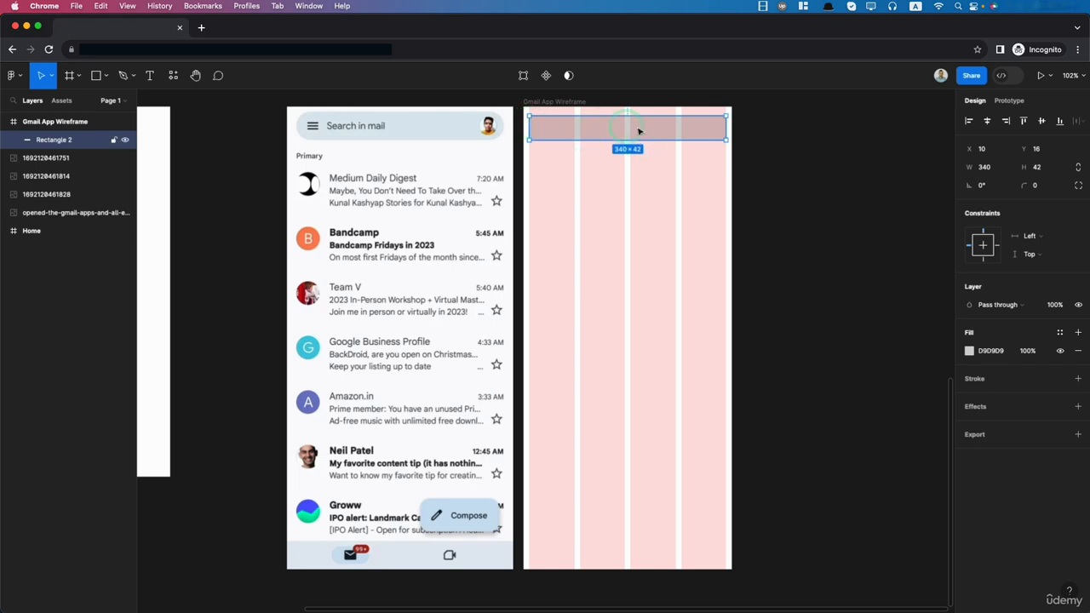
{"action": "left_click", "coordinate": [675, 278]}
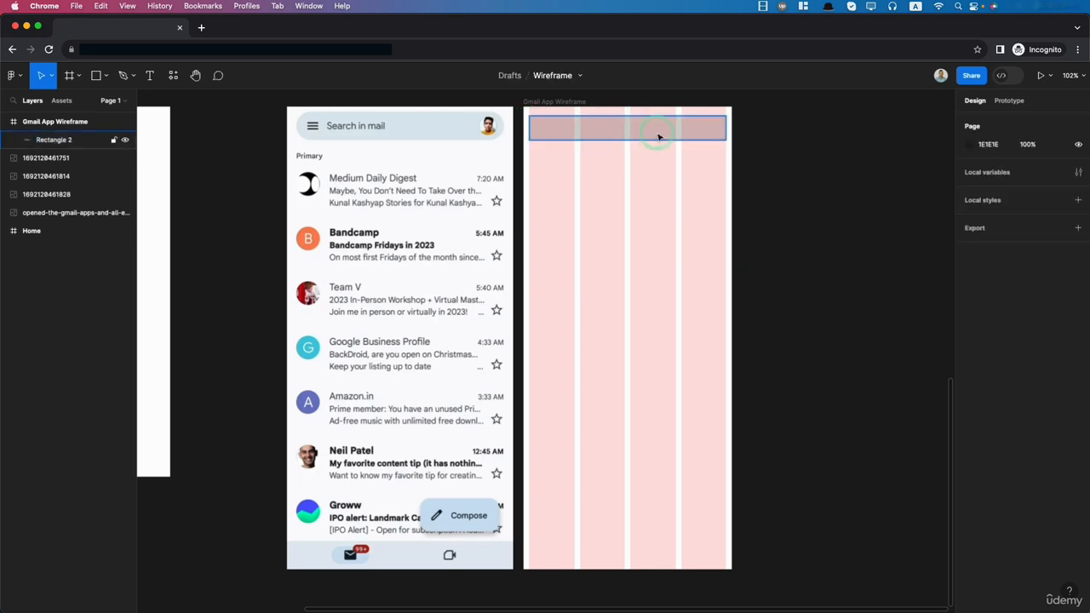
{"action": "left_click", "coordinate": [660, 136]}
{"action": "left_click", "coordinate": [973, 353]}
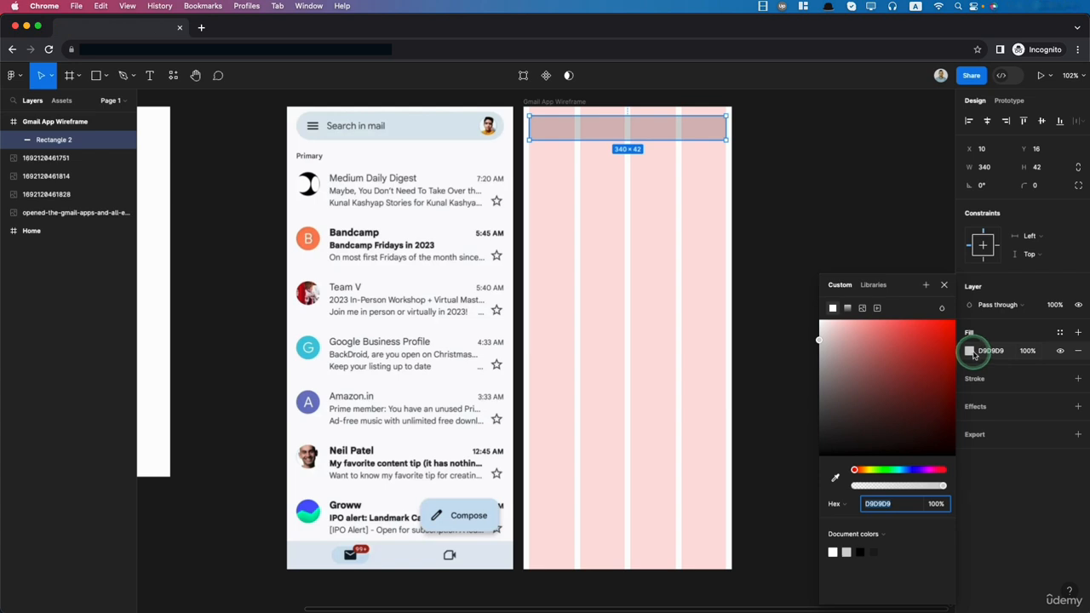
{"action": "left_click", "coordinate": [973, 351]}
{"action": "left_click", "coordinate": [653, 253]}
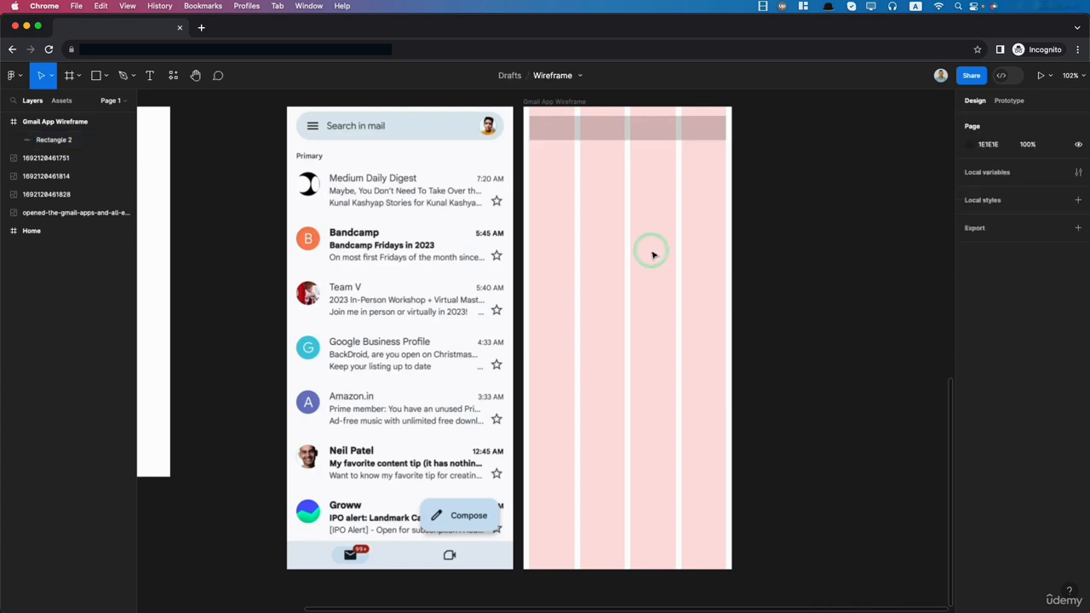
{"action": "left_click", "coordinate": [536, 126]}
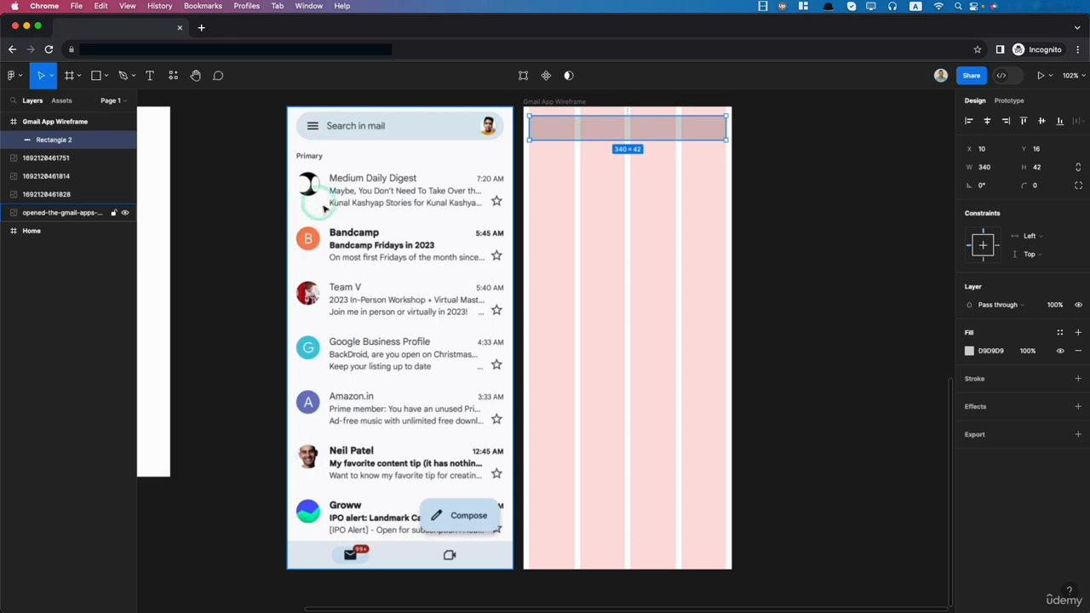
{"action": "left_click", "coordinate": [629, 128]}
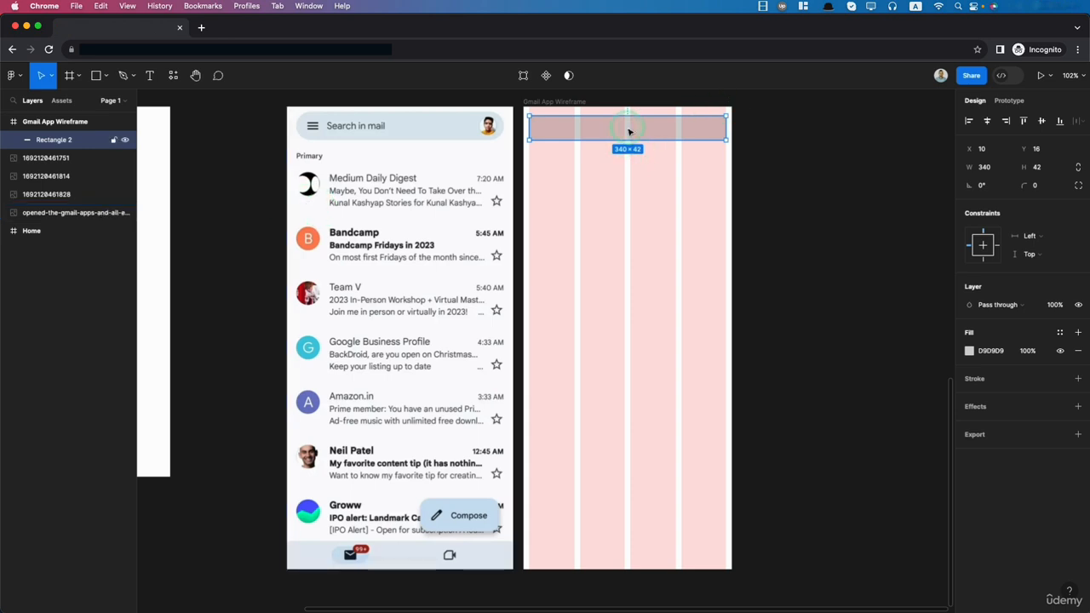
- Draw a circle about 30 × 30 in the fourth grid column just below the search bar rectangle
{"action": "left_click", "coordinate": [108, 76]}
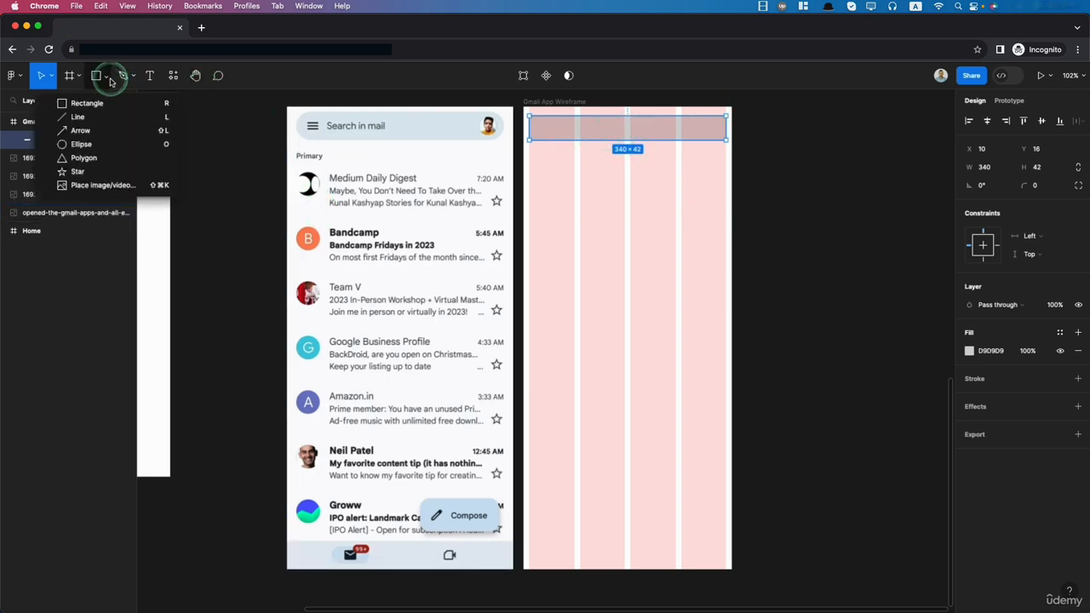
{"action": "left_click", "coordinate": [93, 145]}
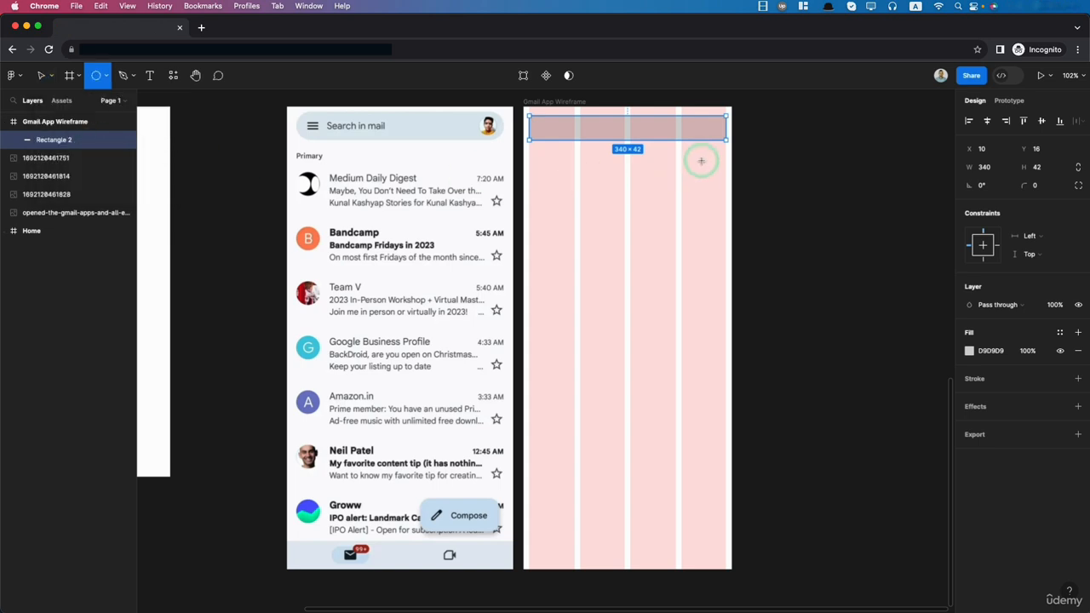
{"action": "left_click_drag", "start_coordinate": [692, 160], "coordinate": [712, 177]}
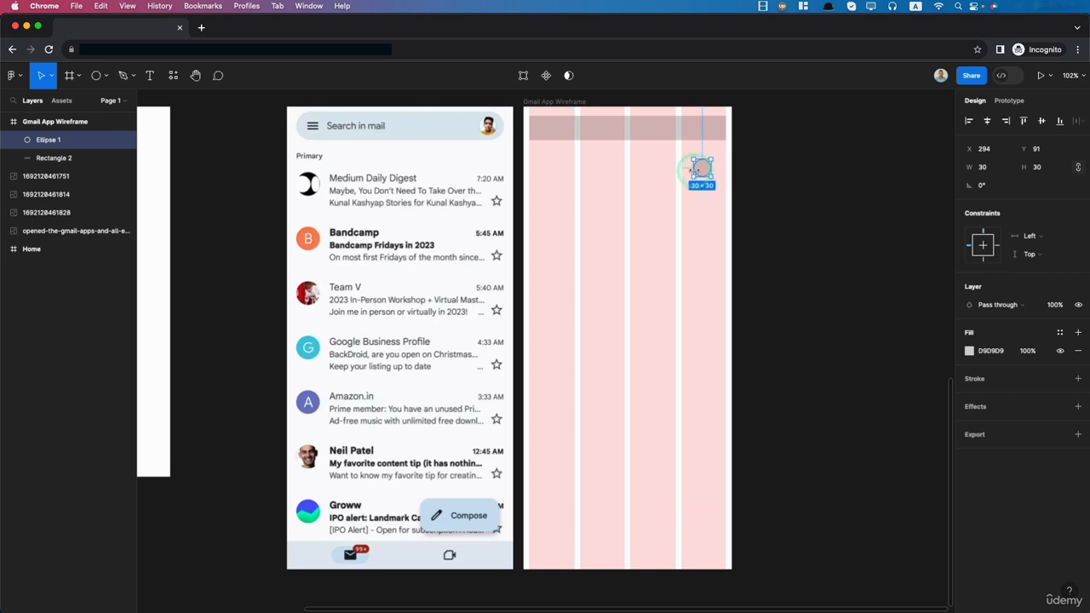
- Fill the circle with dark grey 3F3F3F and move it inside the right end of the search bar
{"action": "left_click", "coordinate": [969, 351]}
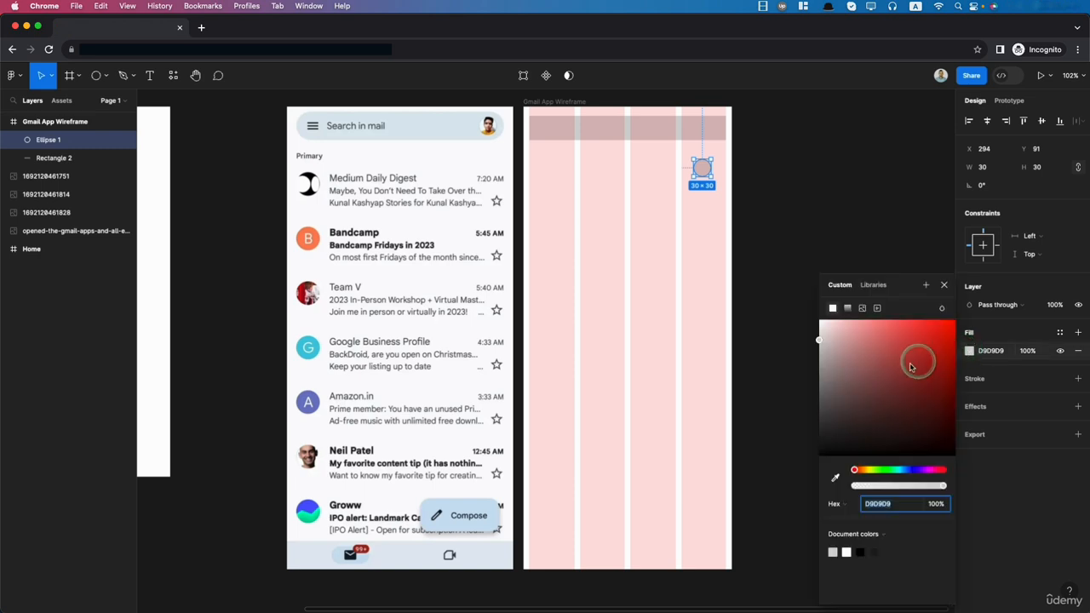
{"action": "left_click_drag", "start_coordinate": [820, 361], "coordinate": [800, 414]}
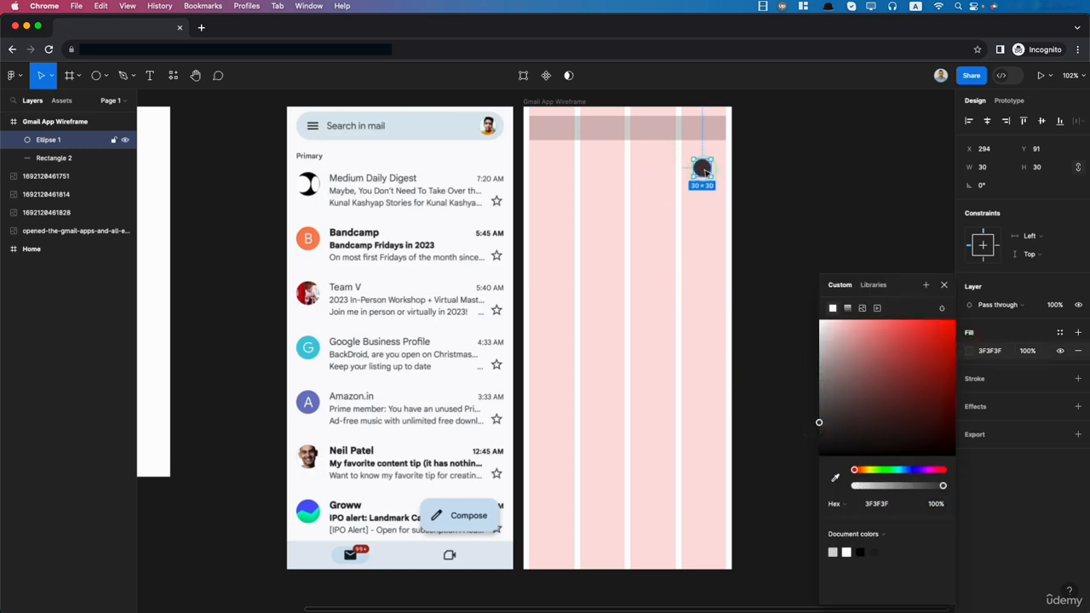
{"action": "left_click_drag", "start_coordinate": [706, 172], "coordinate": [716, 131]}
{"action": "left_click", "coordinate": [693, 225]}
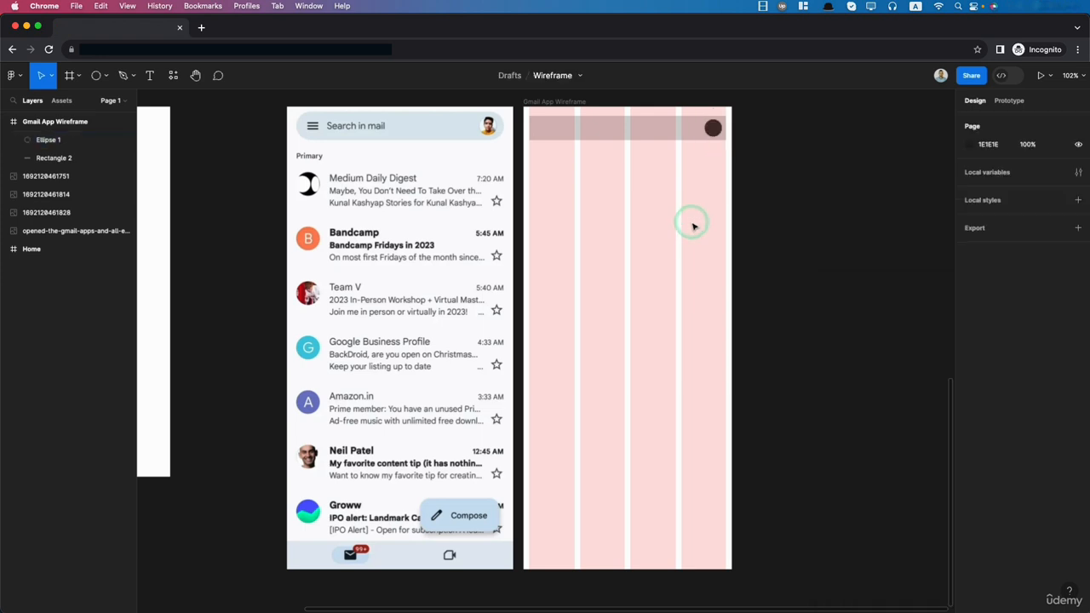
- Draw a head circle about 10 × 10 inside the dark avatar circle, centred horizontally and raised to Y 29
{"action": "left_click", "coordinate": [712, 127]}
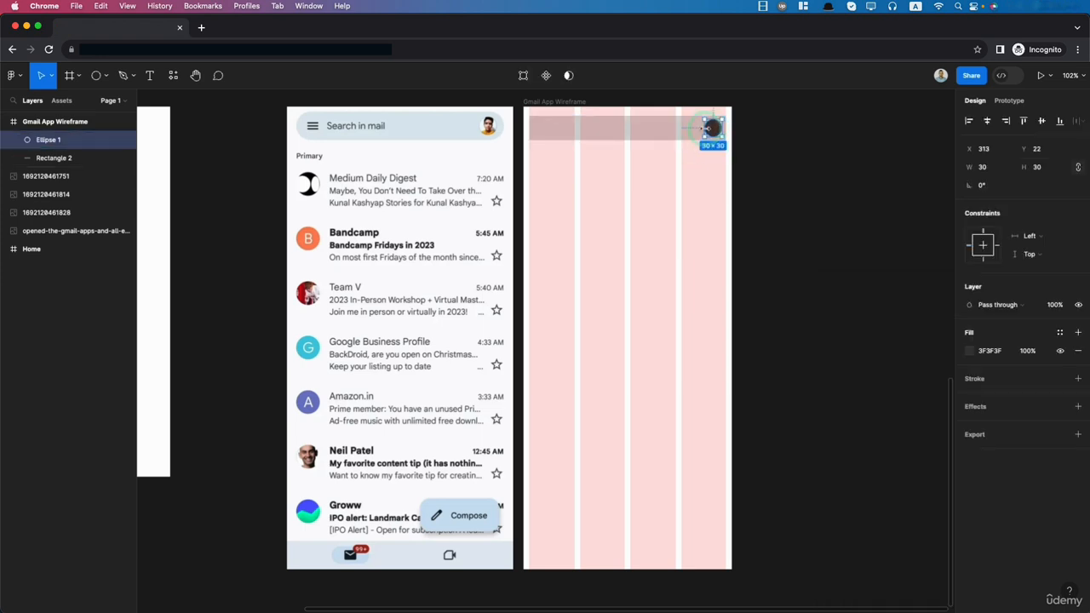
{"action": "left_click", "coordinate": [97, 77]}
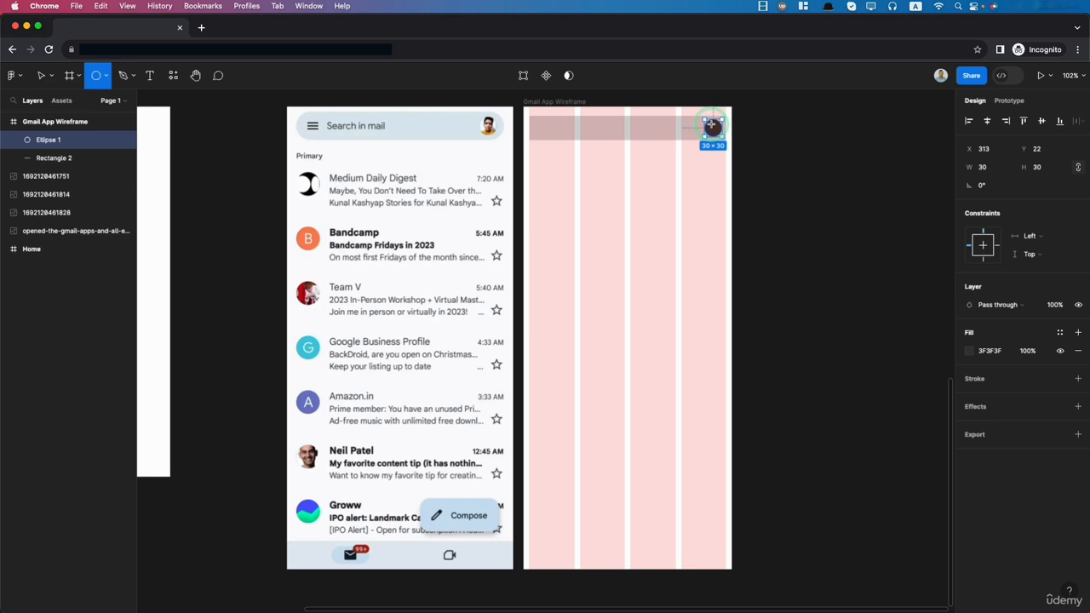
{"action": "left_click_drag", "start_coordinate": [711, 125], "coordinate": [717, 130]}
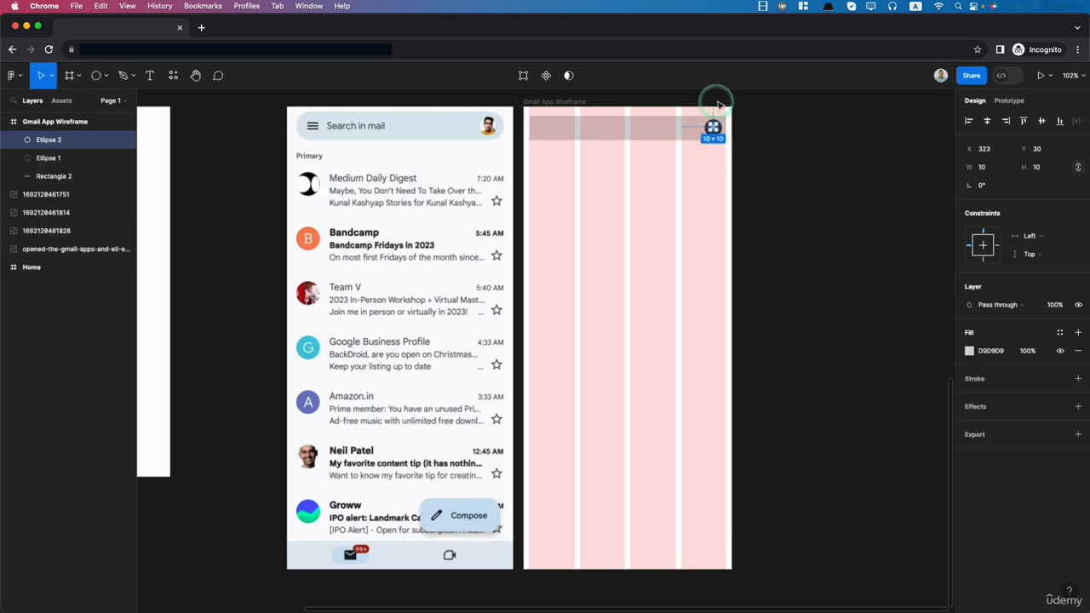
{"action": "scroll", "coordinate": [715, 109], "scroll_direction": "up", "scroll_amount": 8}
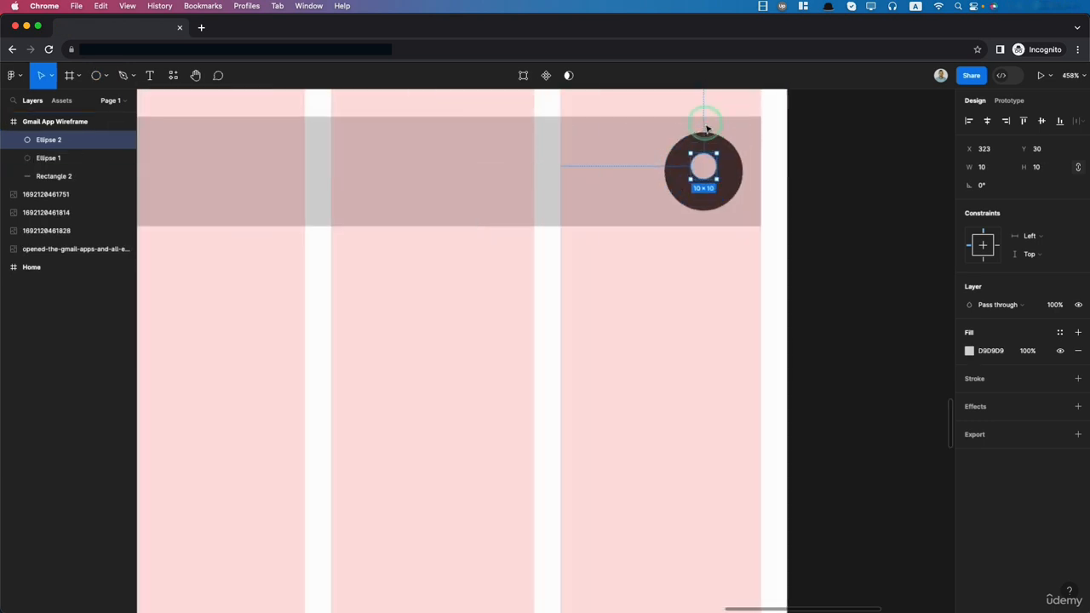
{"action": "scroll", "coordinate": [707, 128], "scroll_direction": "up", "scroll_amount": 3}
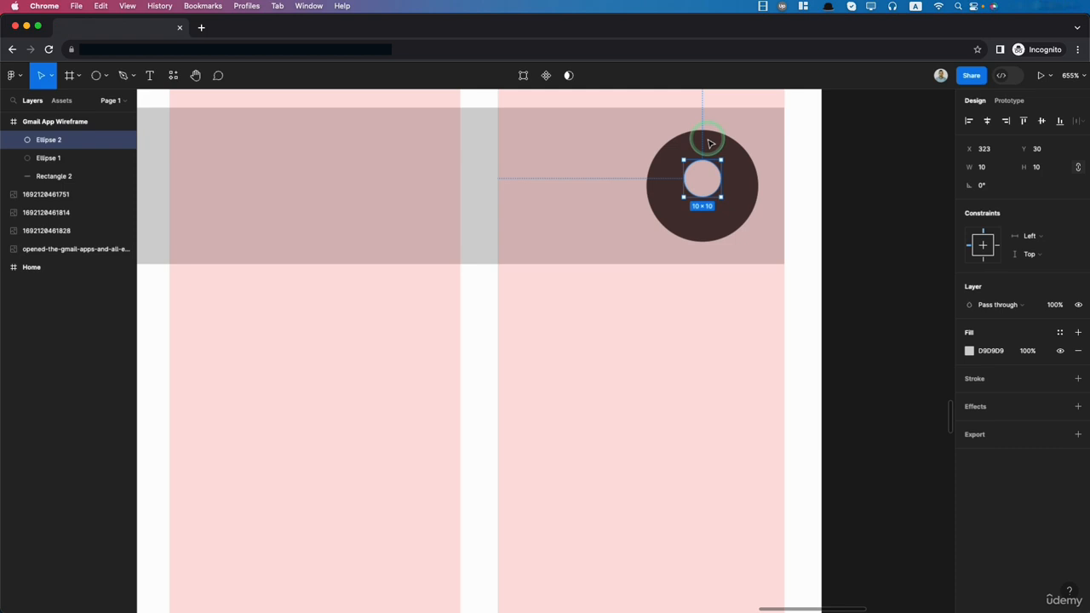
{"action": "scroll", "coordinate": [704, 177], "scroll_direction": "up", "scroll_amount": 2}
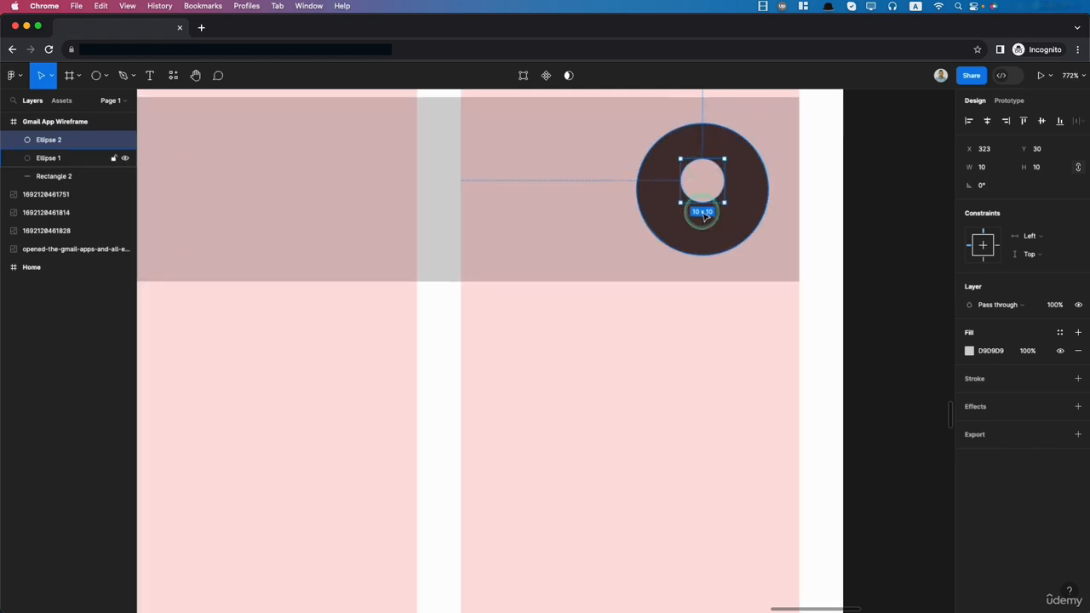
{"action": "left_click_drag", "start_coordinate": [709, 187], "coordinate": [707, 181]}
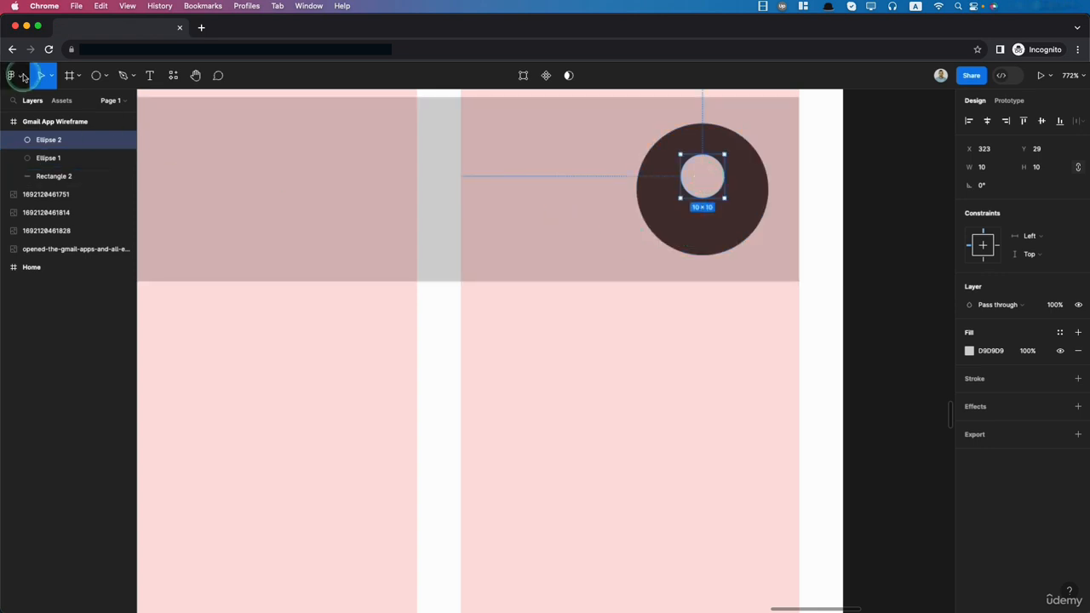
- Draw a triangle about 19 × 19 with the Polygon tool and place it under the head circle inside the avatar
{"action": "left_click", "coordinate": [106, 81]}
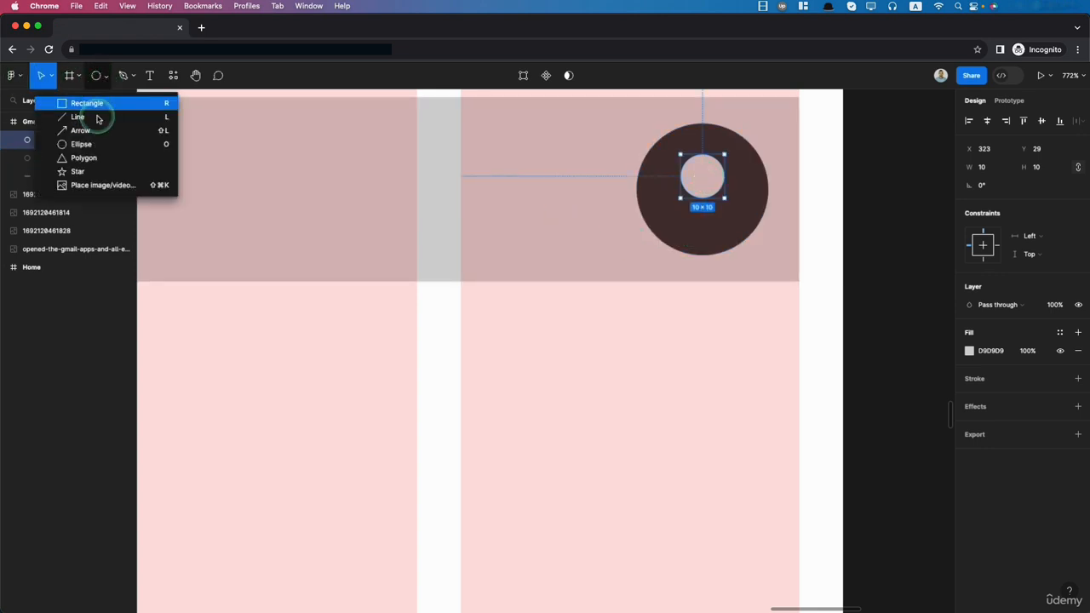
{"action": "left_click", "coordinate": [85, 159]}
{"action": "left_click_drag", "start_coordinate": [645, 217], "coordinate": [723, 301]}
{"action": "left_click_drag", "start_coordinate": [691, 265], "coordinate": [707, 231]}
- Round the avatar triangle's corners with a corner radius of 3
{"action": "left_click", "coordinate": [1041, 186]}
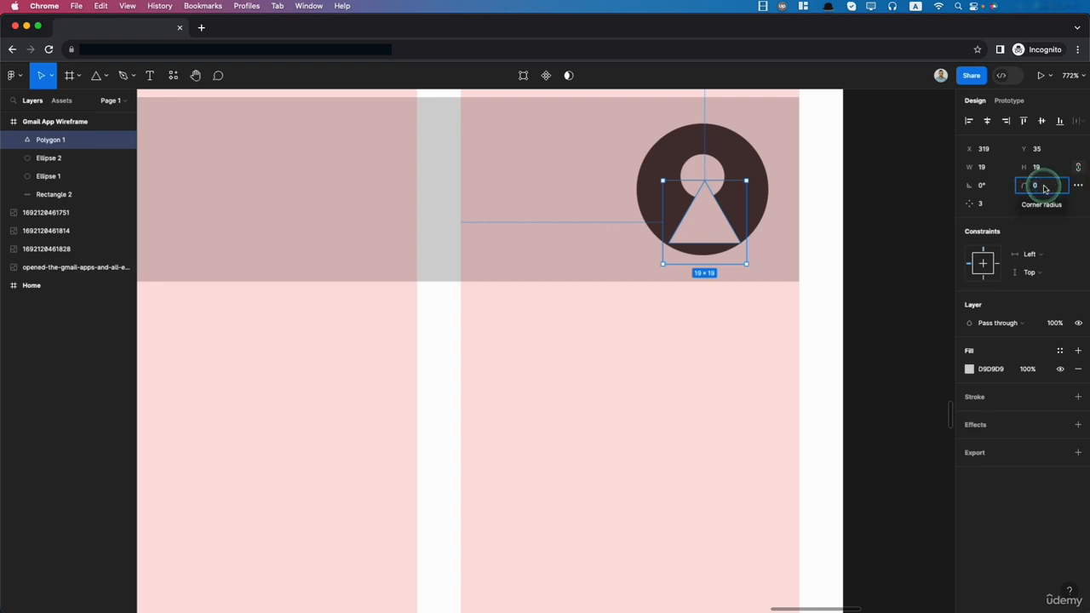
{"action": "type", "text": "3"}
{"action": "left_click", "coordinate": [737, 390]}
- Resize the rounded triangle to about 25 × 22 and position it as the shoulders centred below the head circle
{"action": "left_click_drag", "start_coordinate": [706, 233], "coordinate": [705, 220]}
{"action": "left_click_drag", "start_coordinate": [662, 214], "coordinate": [637, 214]}
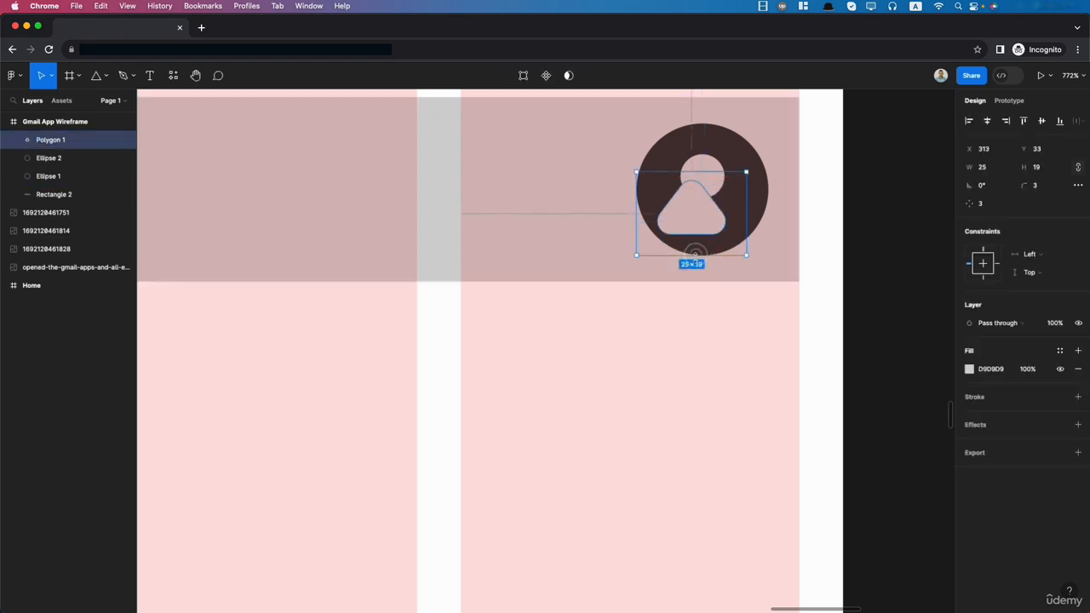
{"action": "left_click_drag", "start_coordinate": [696, 255], "coordinate": [697, 270]}
{"action": "left_click_drag", "start_coordinate": [700, 232], "coordinate": [708, 234]}
{"action": "left_click", "coordinate": [703, 361]}
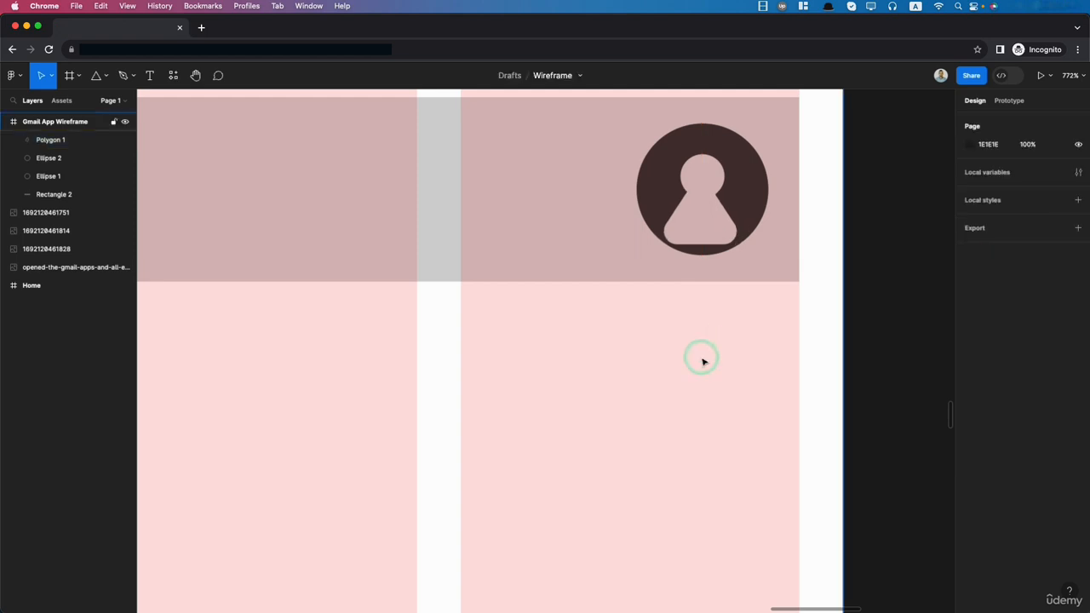
{"action": "scroll", "coordinate": [701, 360], "scroll_direction": "down", "scroll_amount": 5}
{"action": "left_click", "coordinate": [703, 296]}
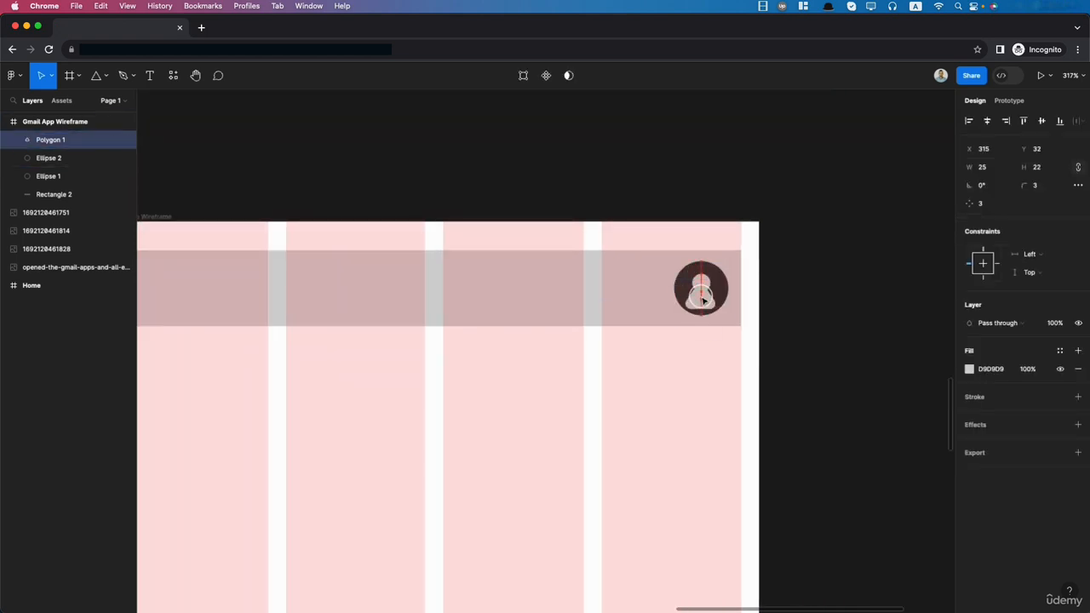
{"action": "left_click", "coordinate": [713, 389]}
{"action": "scroll", "coordinate": [713, 389], "scroll_direction": "down", "scroll_amount": 5}
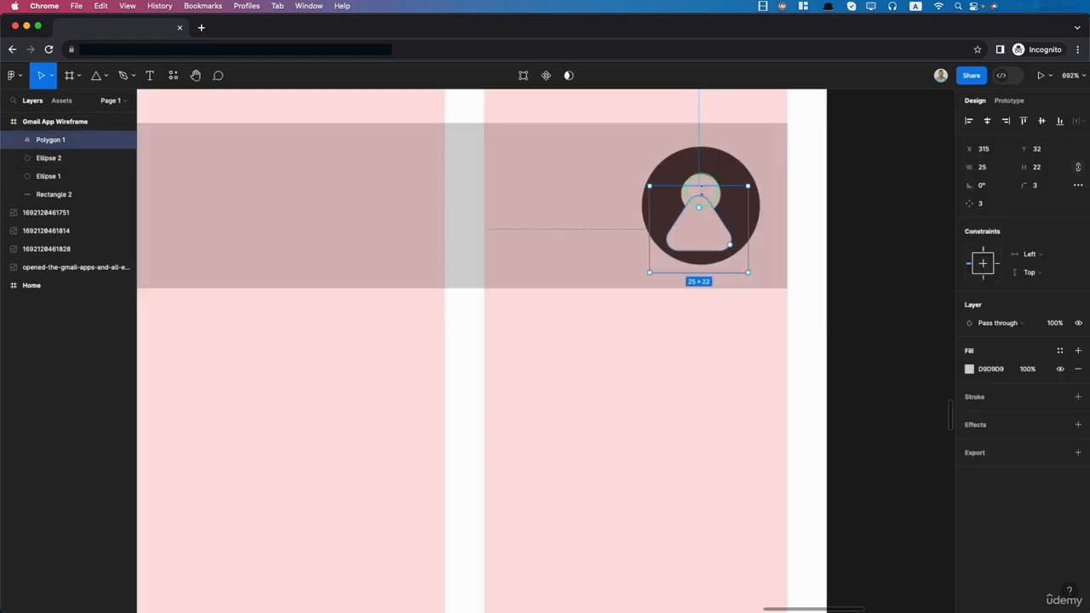
- Align the horizontal centres of the avatar's head circle and shoulder triangle
{"action": "left_click", "coordinate": [700, 187], "text": "shift"}
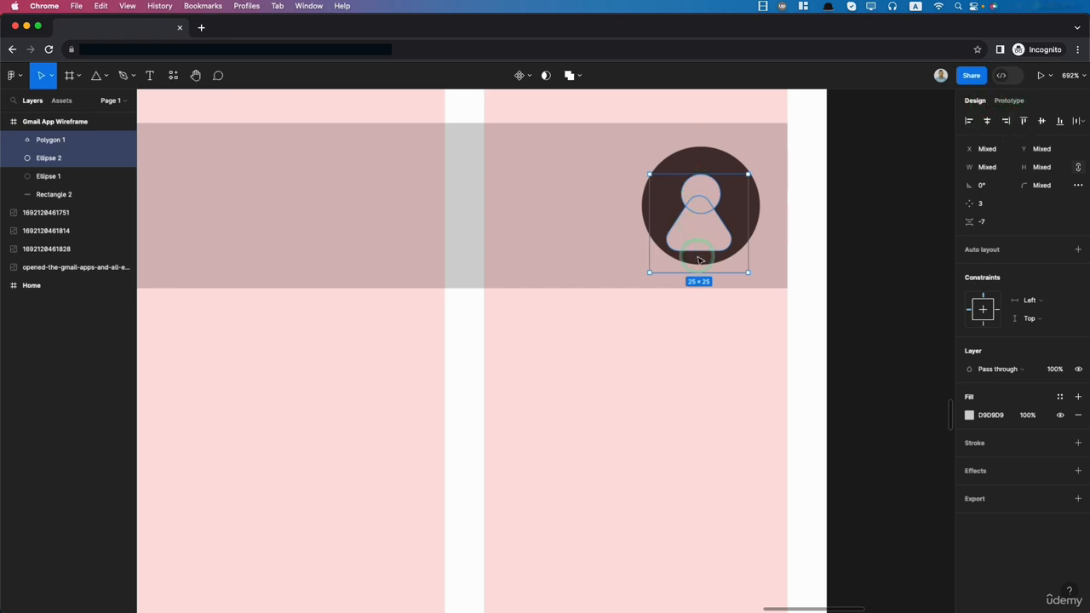
{"action": "left_click", "coordinate": [988, 124]}
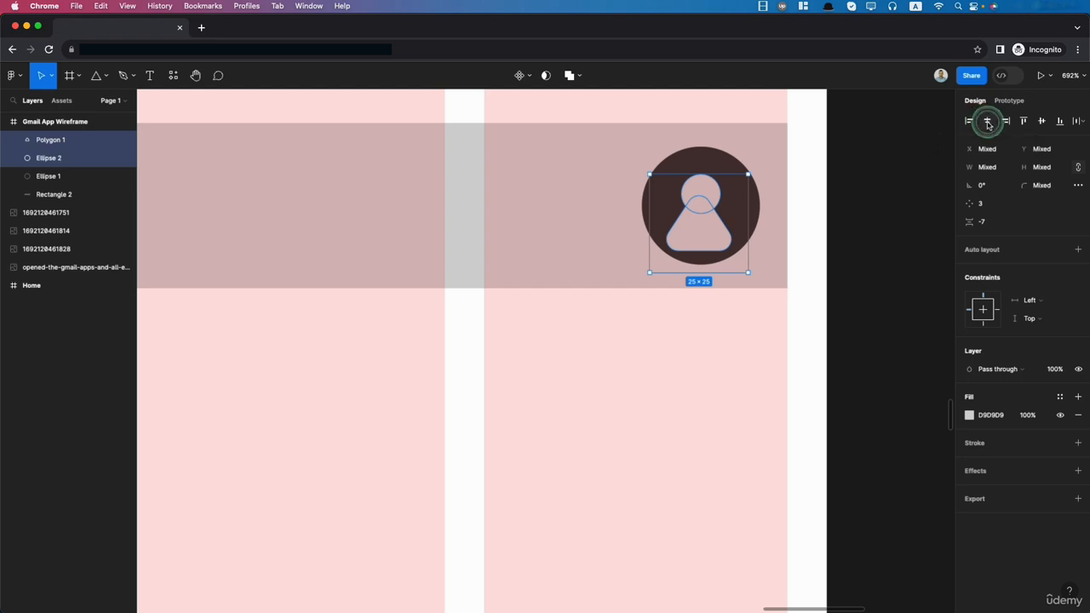
{"action": "left_click", "coordinate": [713, 398]}
{"action": "left_click", "coordinate": [714, 230]}
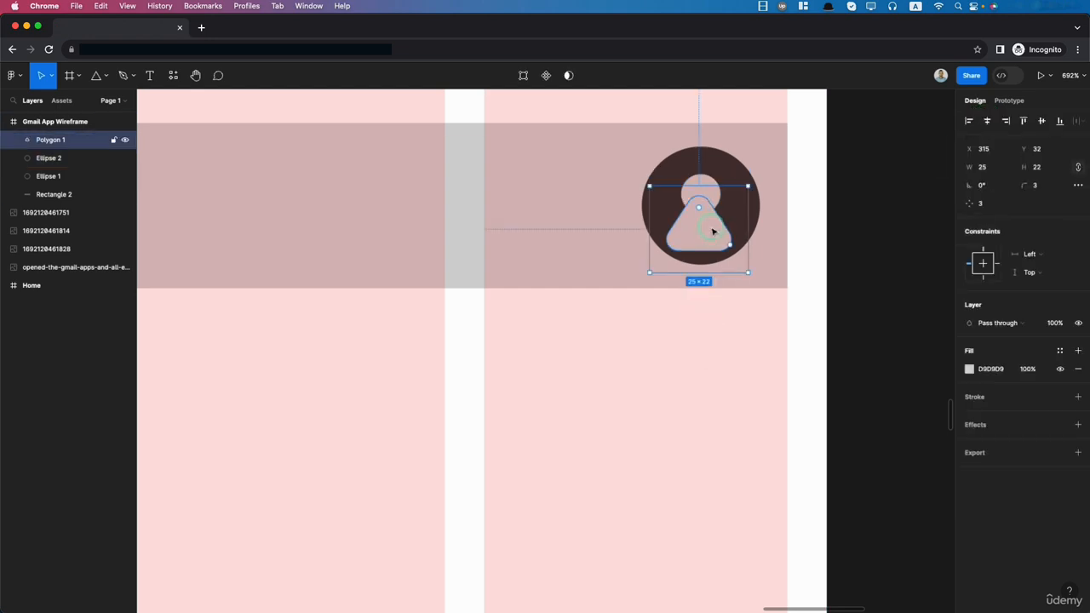
{"action": "left_click", "coordinate": [713, 392]}
{"action": "scroll", "coordinate": [713, 391], "scroll_direction": "down", "scroll_amount": 10}
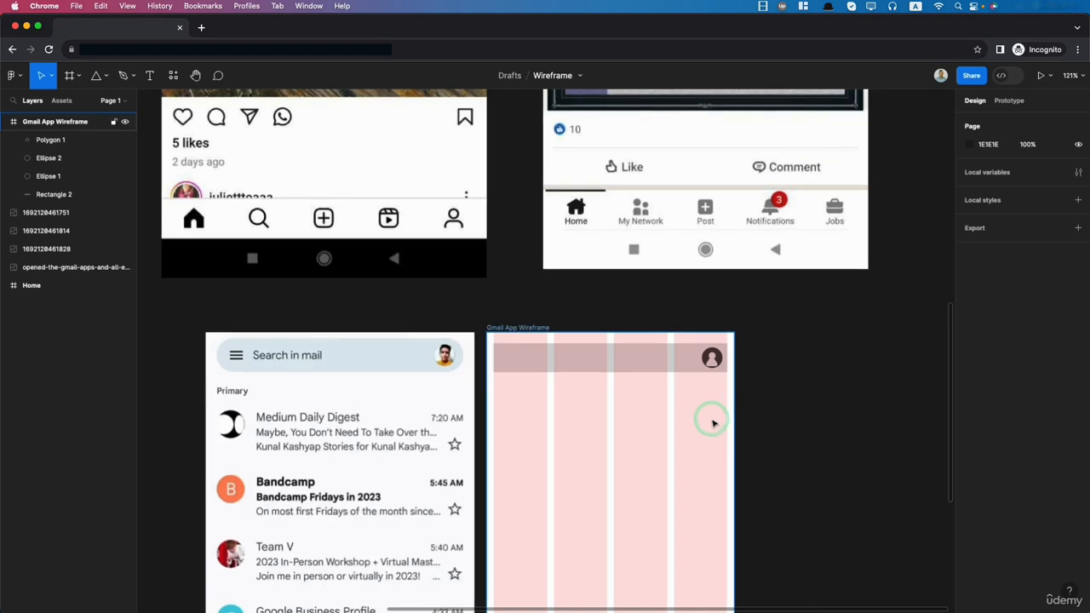
- Draw a horizontal line about 20 long at the left end of the wireframe's search bar for the menu icon
{"action": "scroll", "coordinate": [645, 438], "scroll_direction": "up", "scroll_amount": 3}
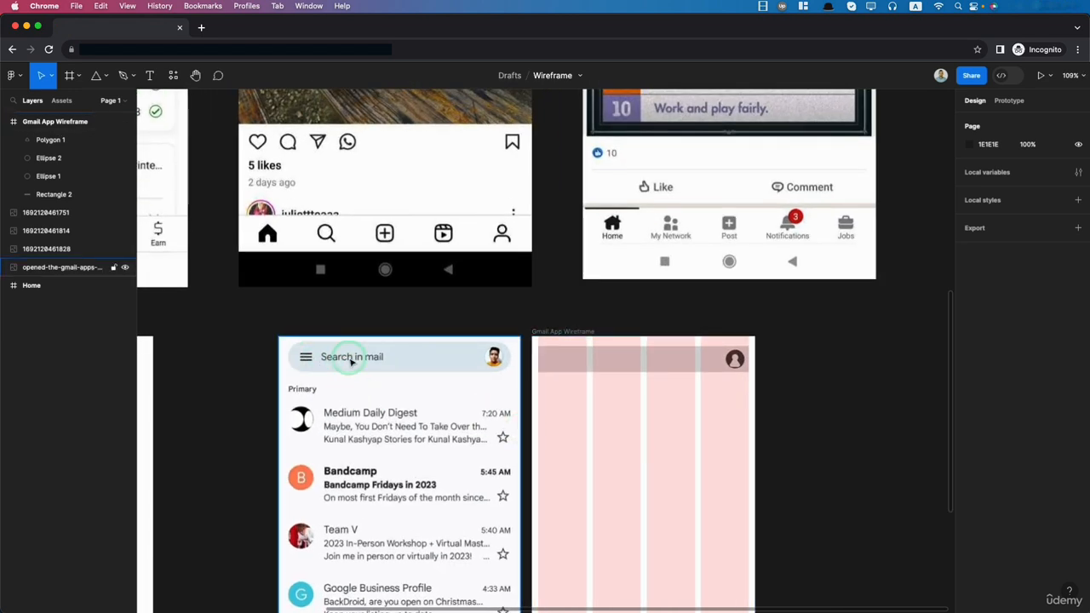
{"action": "left_click", "coordinate": [100, 76]}
{"action": "left_click", "coordinate": [80, 117]}
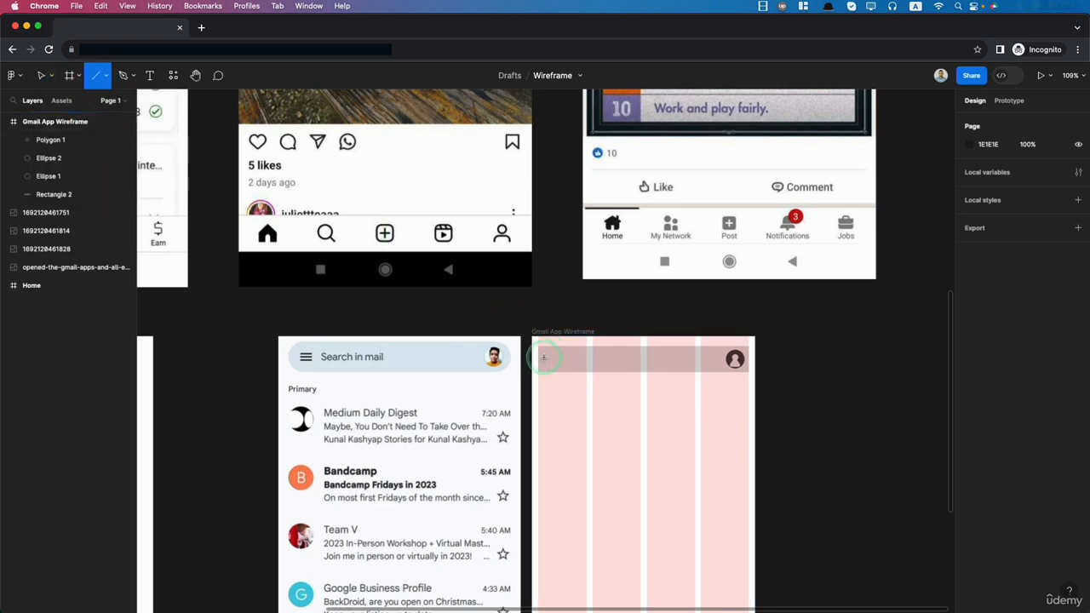
{"action": "left_click_drag", "start_coordinate": [545, 352], "coordinate": [559, 357]}
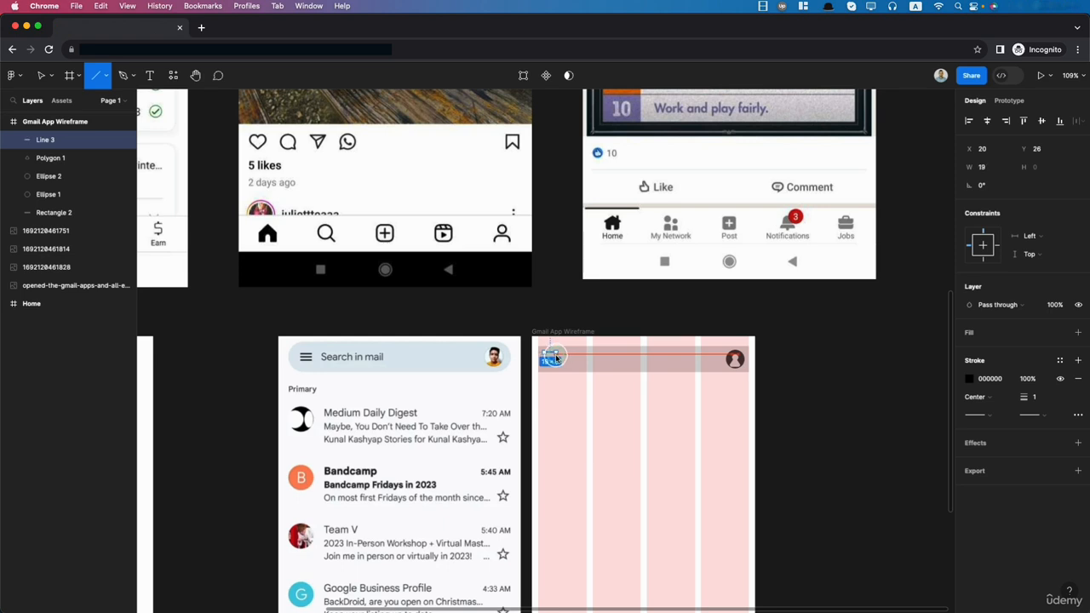
{"action": "mouse_move", "coordinate": [556, 359]}
{"action": "left_mouse_down"}
{"action": "mouse_move", "coordinate": [565, 358]}
{"action": "mouse_move", "coordinate": [557, 359]}
{"action": "left_mouse_up"}
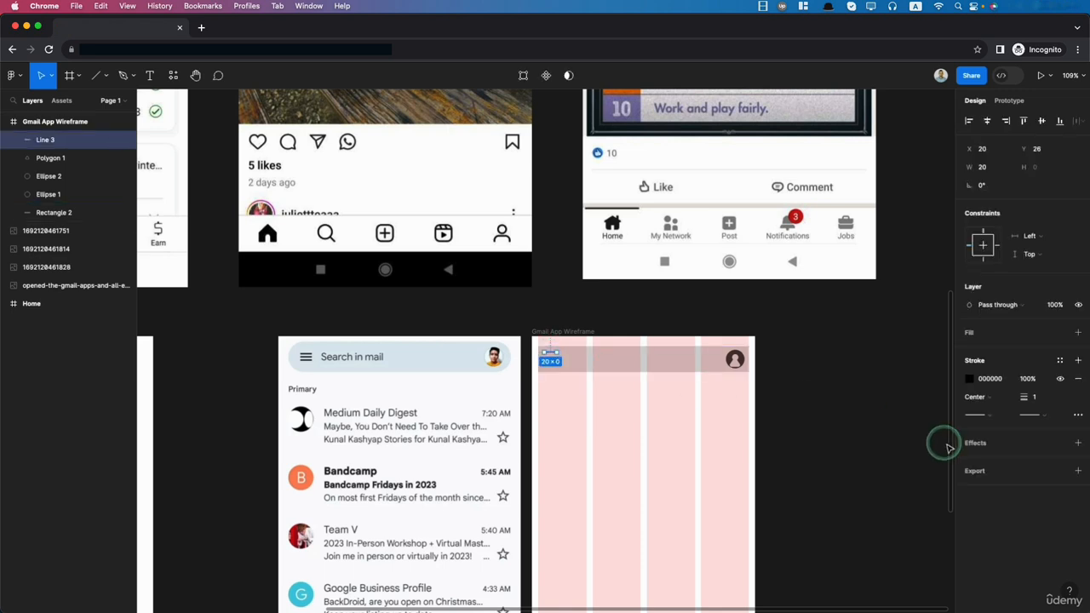
- Set the menu line's stroke weight to 2 and place two copies of it below to form a three-line icon
{"action": "left_click", "coordinate": [1039, 399]}
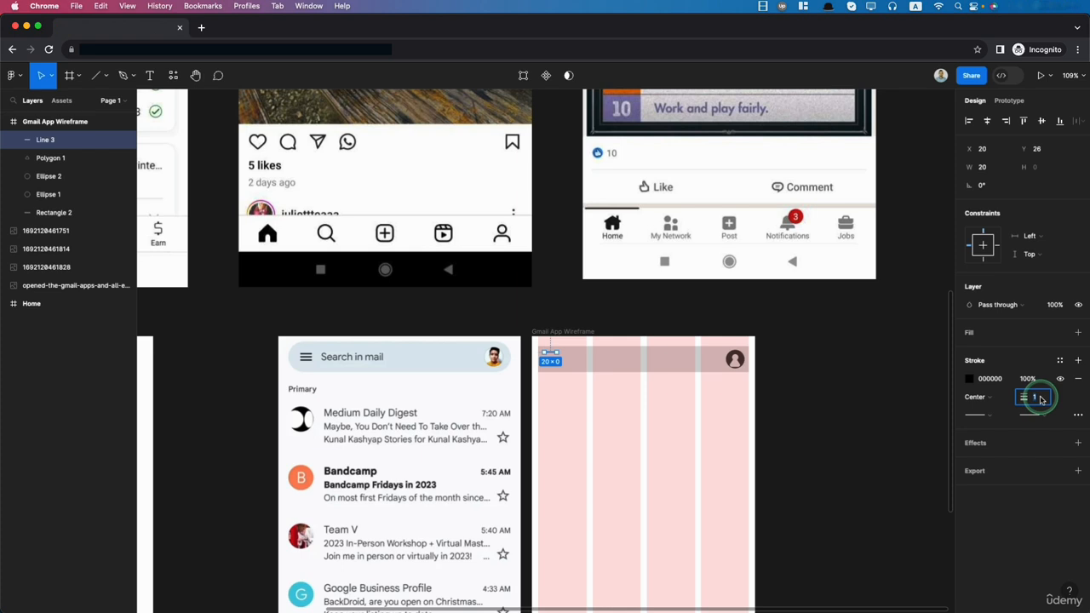
{"action": "key", "text": "Return"}
{"action": "scroll", "coordinate": [554, 366], "scroll_direction": "up", "scroll_amount": 5}
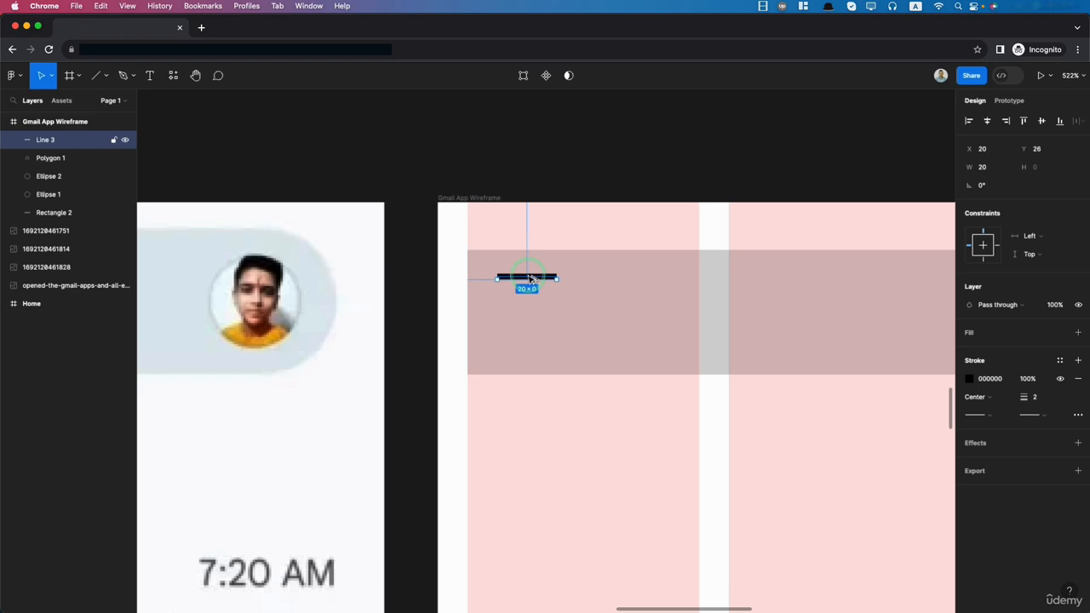
{"action": "left_click_drag", "start_coordinate": [529, 279], "coordinate": [531, 309]}
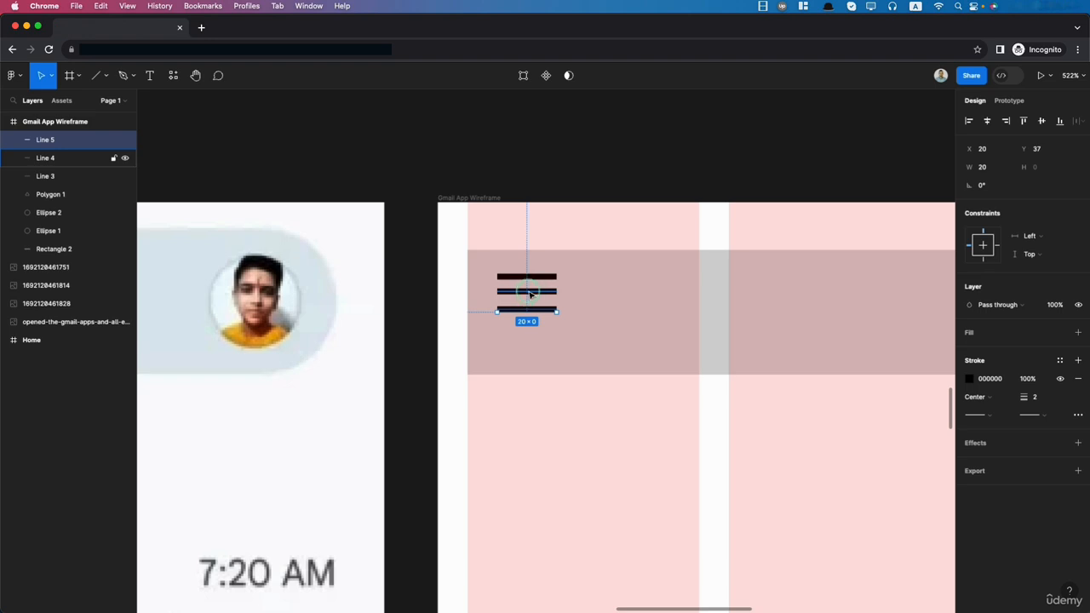
- Distribute the three menu lines with equal vertical spacing and centre them vertically in the search bar
{"action": "left_click", "coordinate": [530, 293], "text": "shift"}
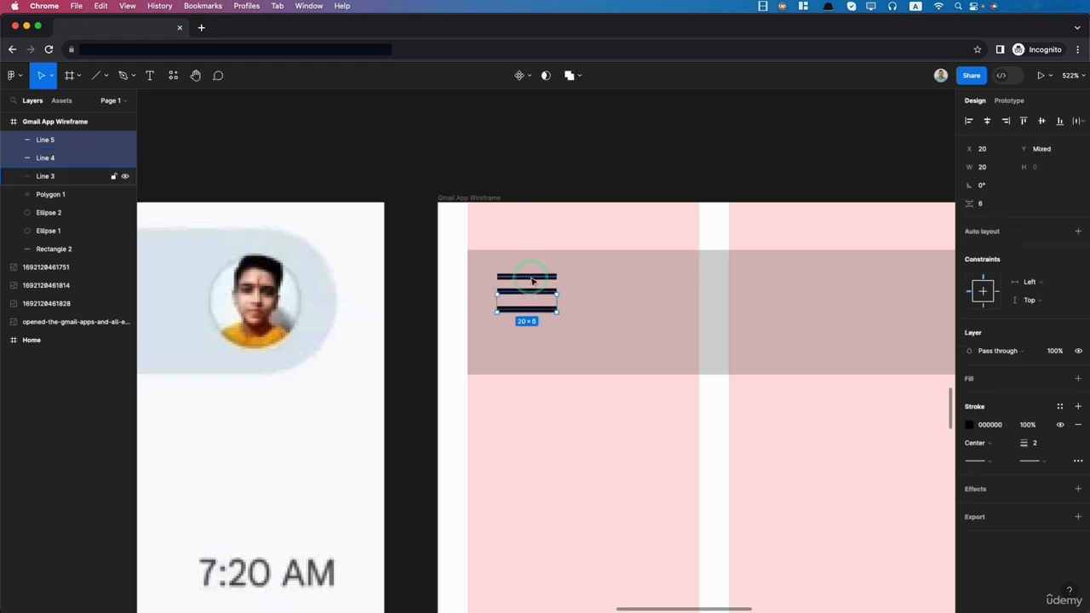
{"action": "left_click", "coordinate": [530, 277], "text": "shift"}
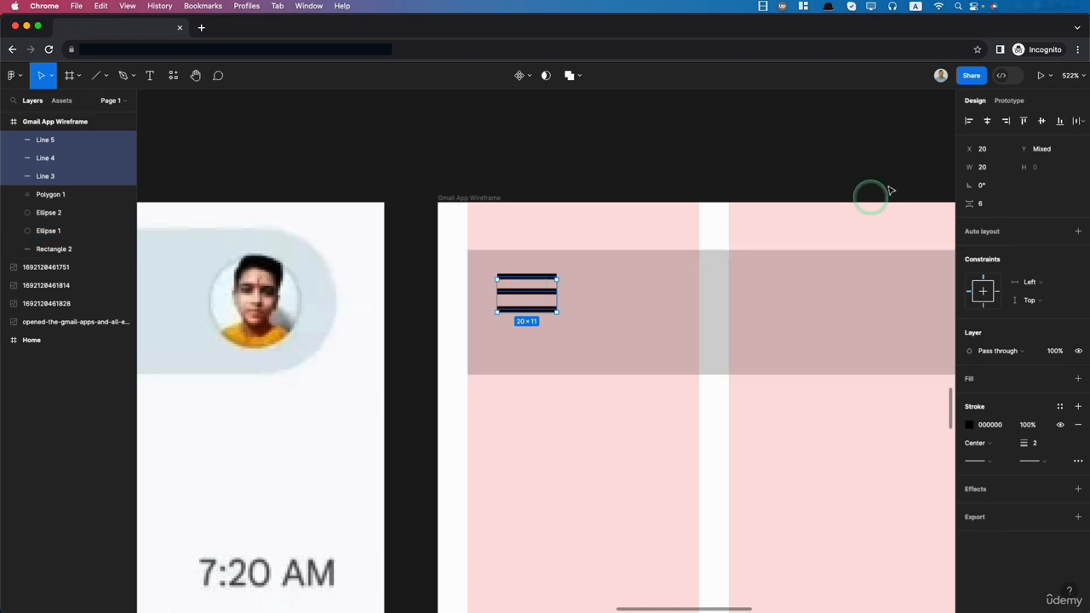
{"action": "left_click", "coordinate": [1079, 121]}
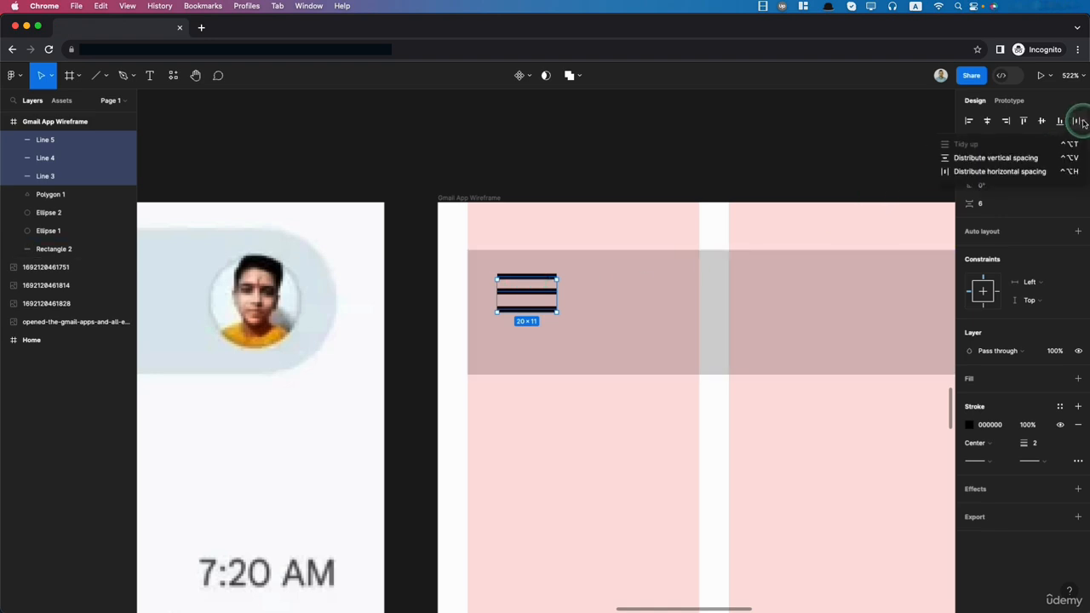
{"action": "left_click", "coordinate": [965, 164]}
{"action": "scroll", "coordinate": [670, 352], "scroll_direction": "down", "scroll_amount": 6}
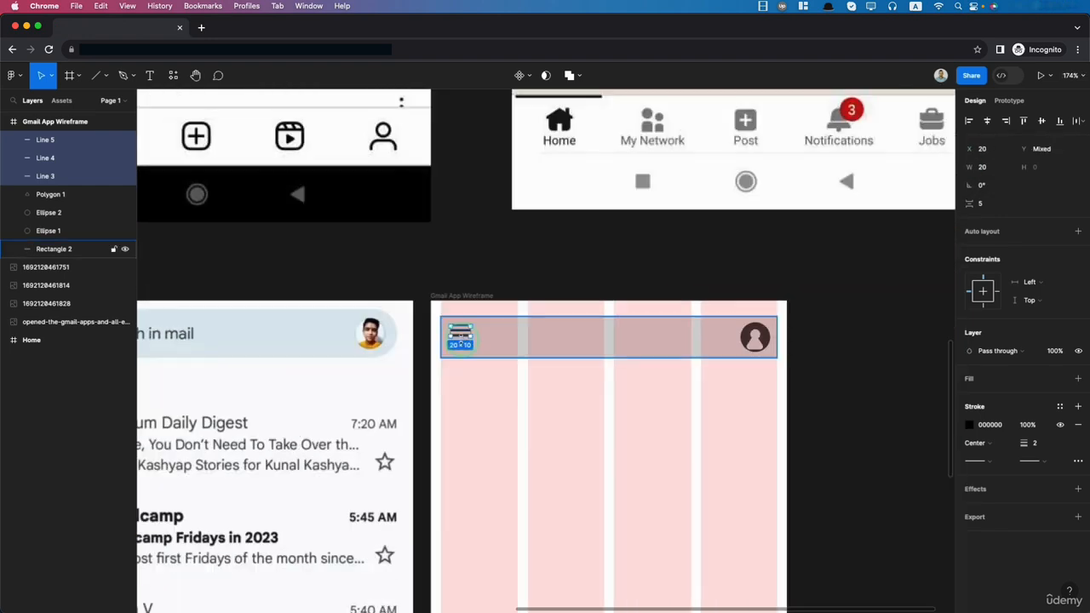
{"action": "left_click_drag", "start_coordinate": [464, 334], "coordinate": [464, 340]}
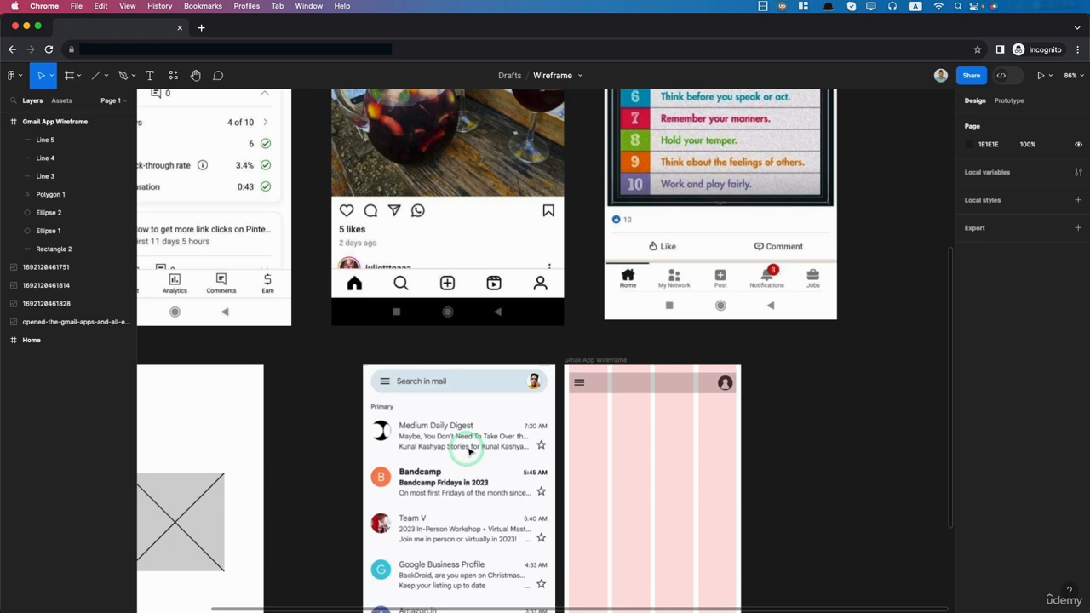
- Draw a placeholder bar about 126 by 12 beside the menu icon in the wireframe's search bar and fill it with 3F3F3F
{"action": "scroll", "coordinate": [655, 439], "scroll_direction": "up", "scroll_amount": 4}
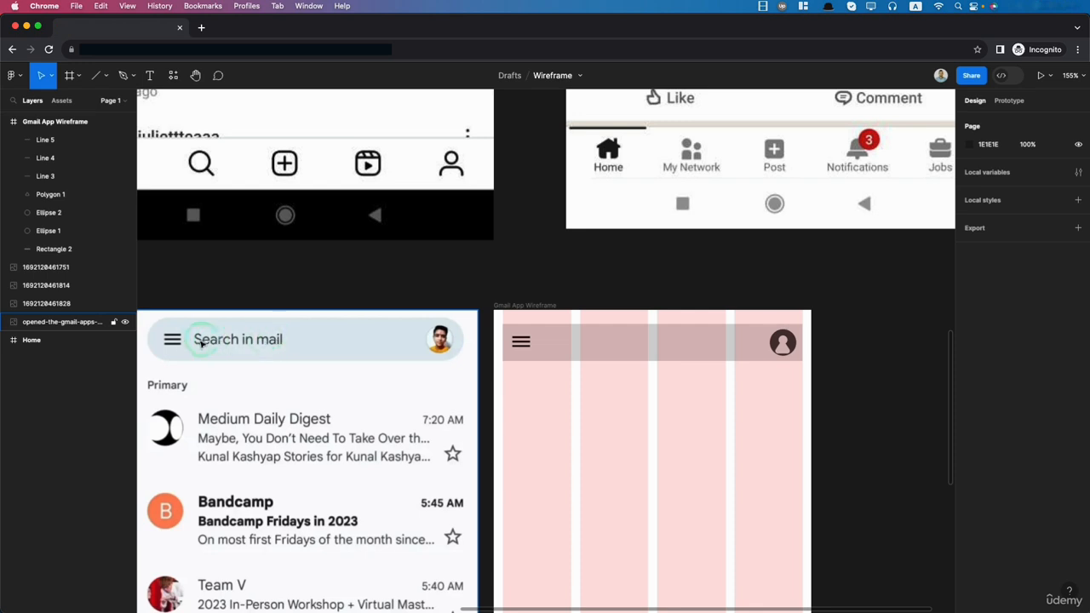
{"action": "left_click", "coordinate": [108, 78]}
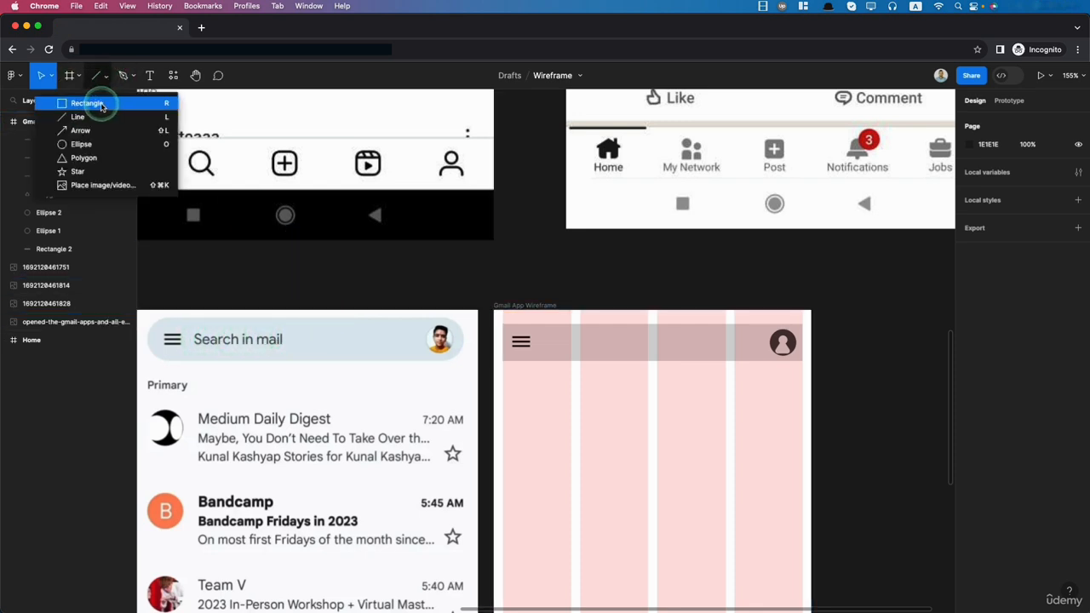
{"action": "left_click", "coordinate": [101, 104]}
{"action": "left_click_drag", "start_coordinate": [540, 339], "coordinate": [654, 344]}
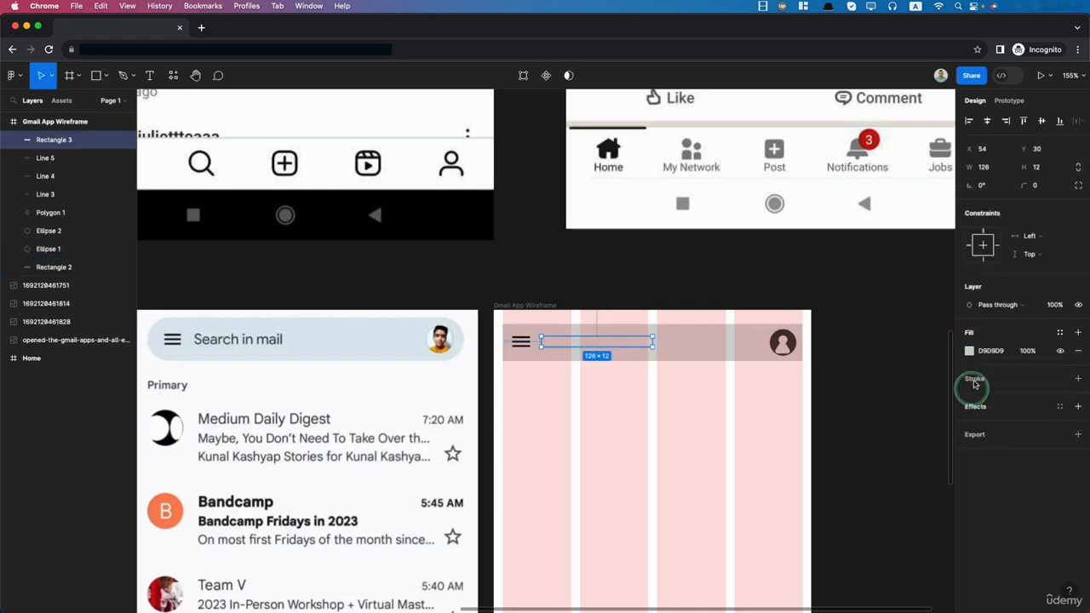
{"action": "left_click", "coordinate": [969, 350]}
{"action": "left_click", "coordinate": [835, 478]}
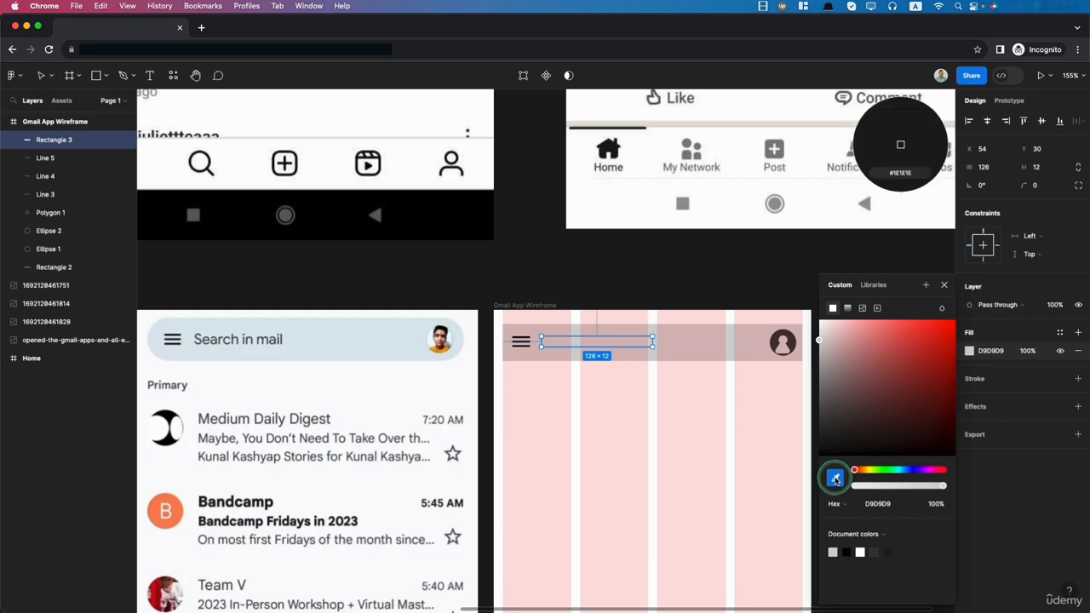
{"action": "left_click", "coordinate": [901, 146]}
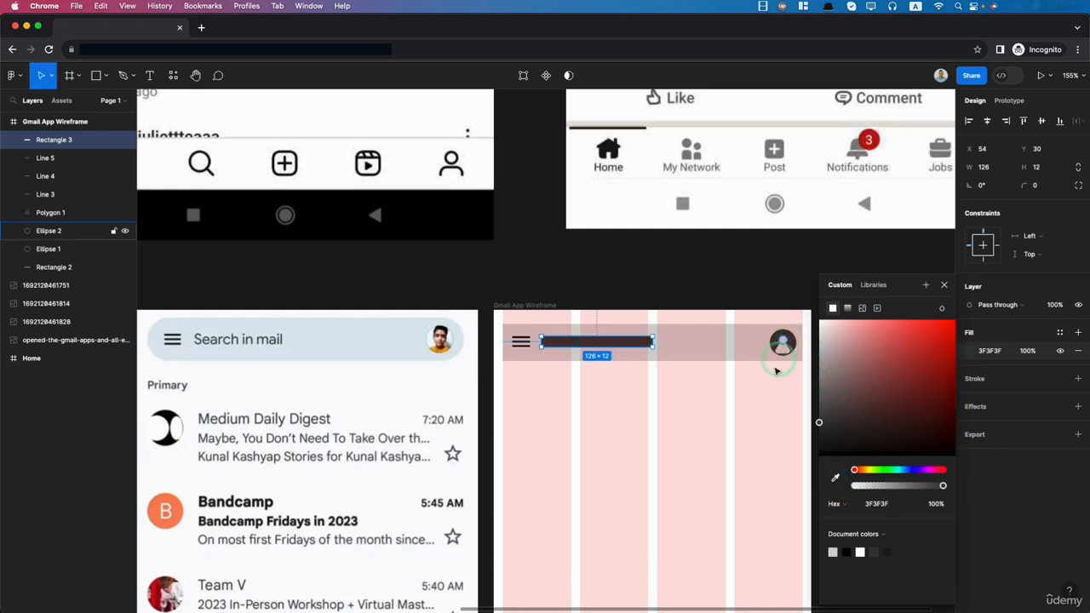
{"action": "left_click", "coordinate": [686, 412]}
- Delete the dark placeholder bar from the wireframe's search bar
{"action": "left_click_drag", "start_coordinate": [568, 341], "coordinate": [569, 344]}
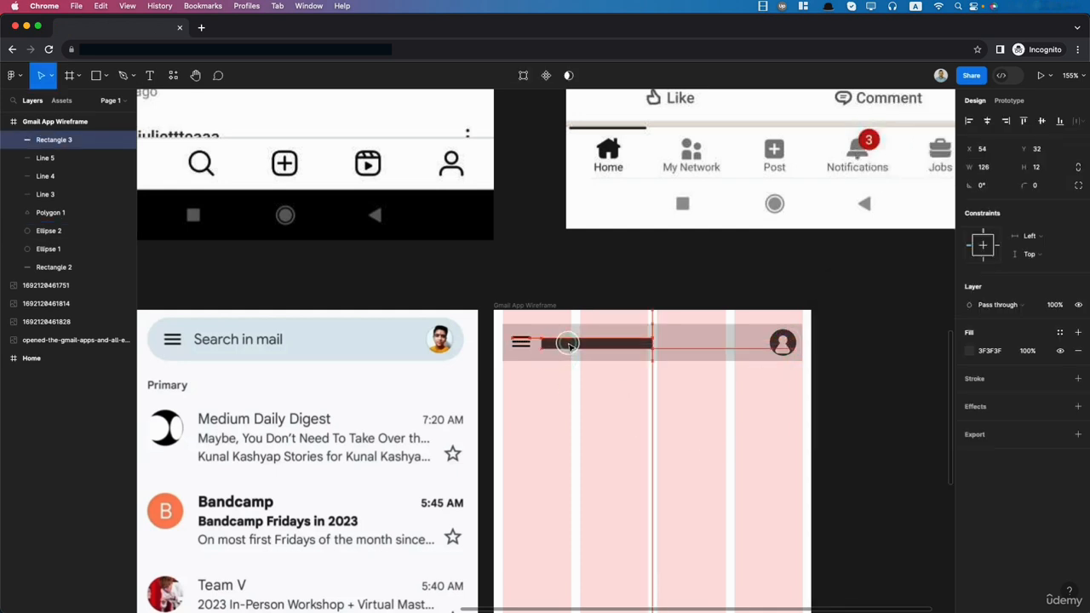
{"action": "left_click", "coordinate": [608, 414]}
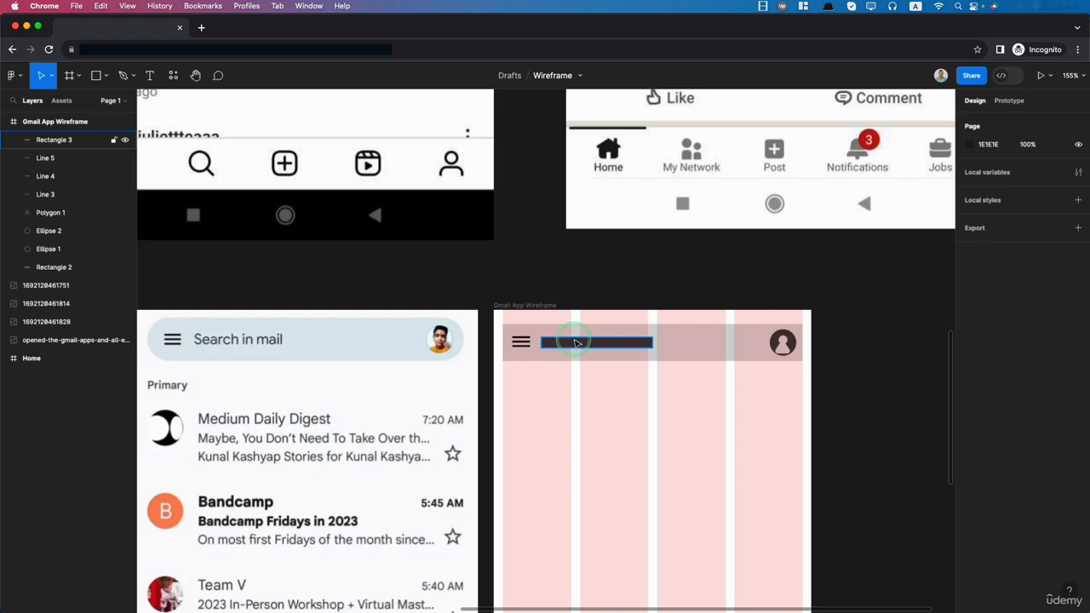
{"action": "left_click", "coordinate": [576, 342]}
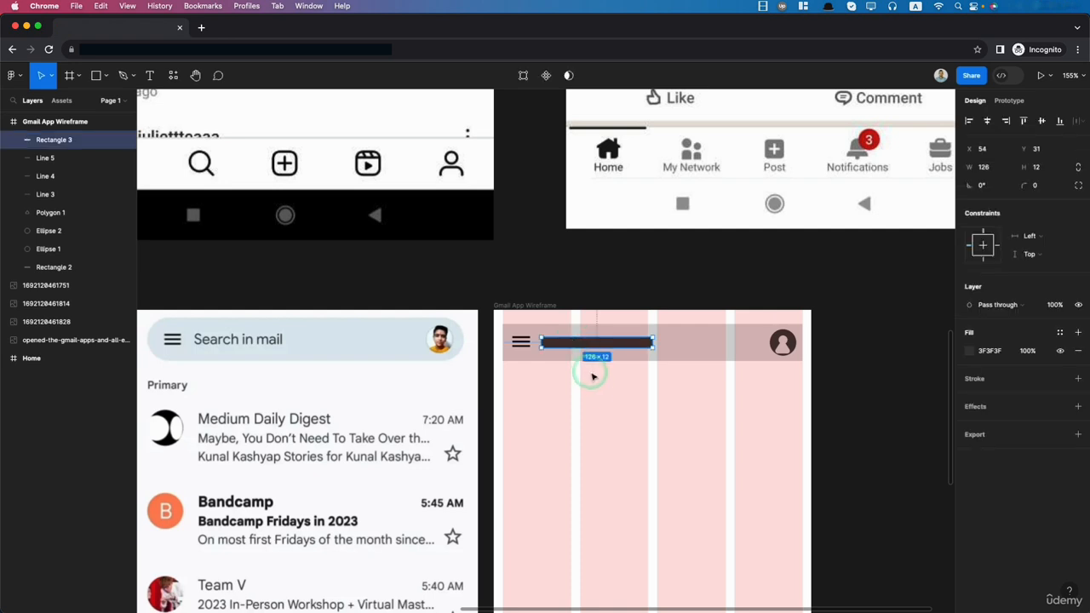
{"action": "key", "text": "Delete"}
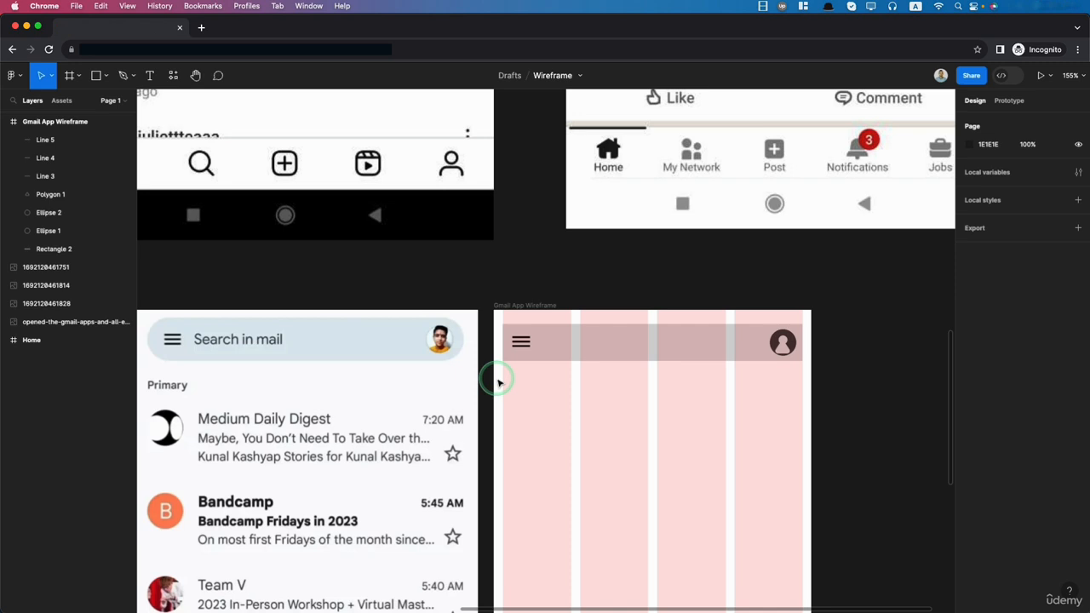
- Add the text "Search in mail" below the wireframe's search bar
{"action": "left_click", "coordinate": [149, 75]}
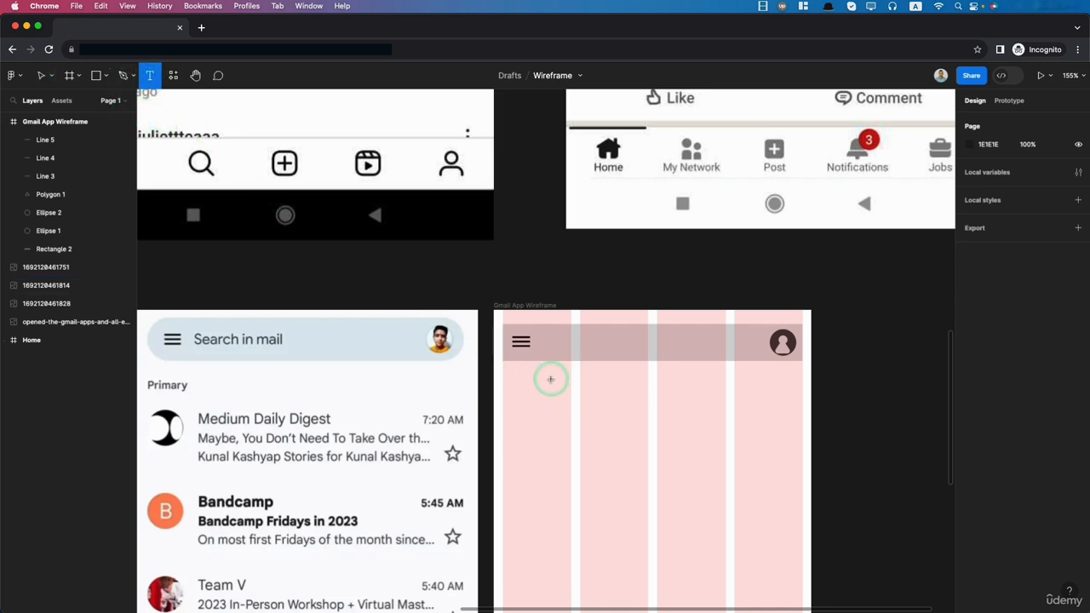
{"action": "left_click", "coordinate": [578, 416]}
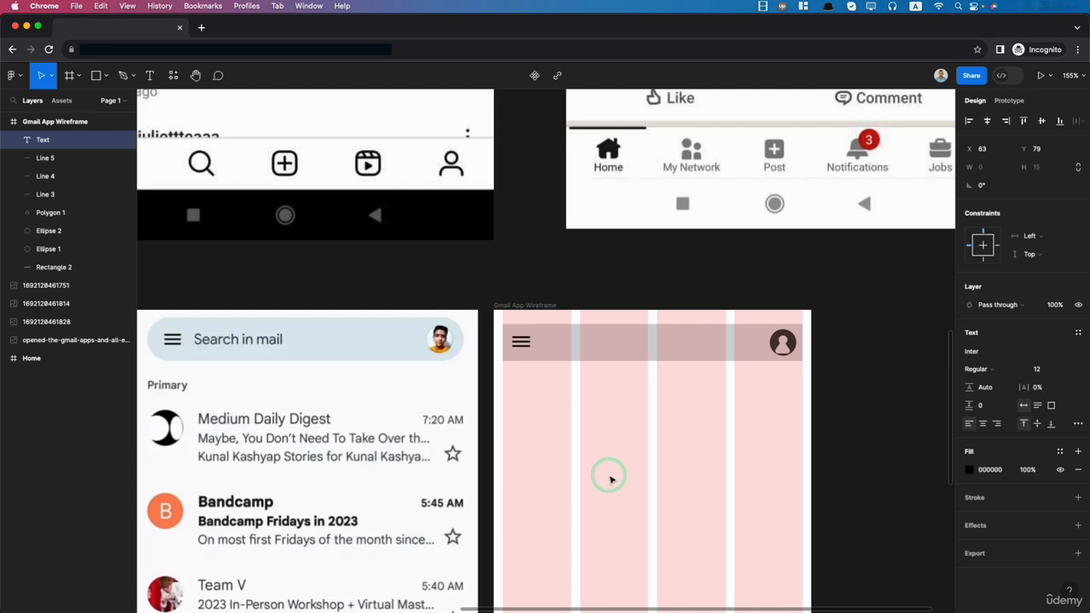
{"action": "type", "text": "Searcg"}
{"action": "type", "text": " in m"}
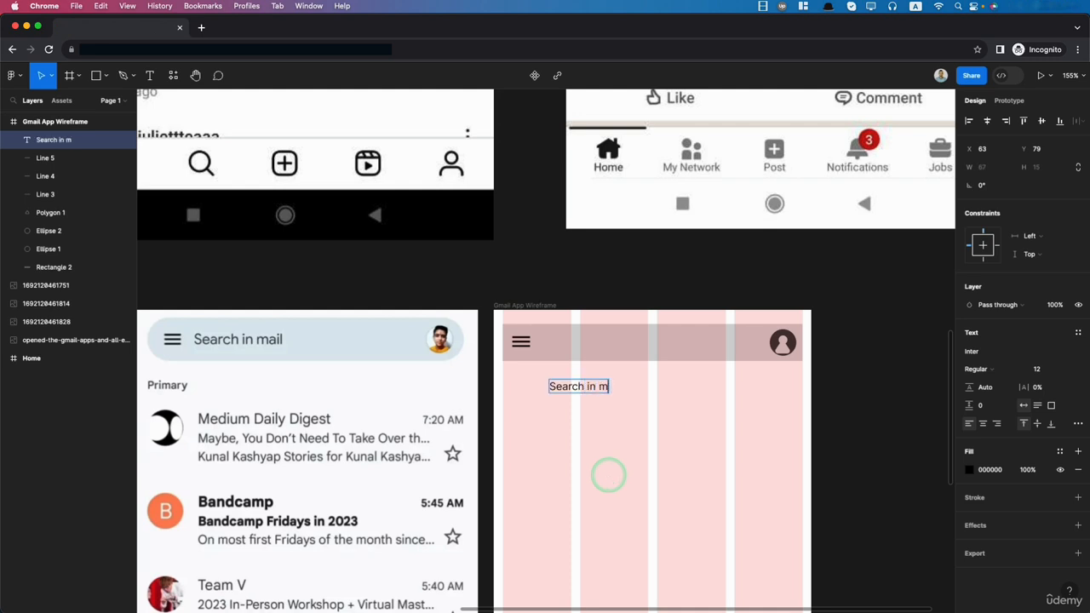
{"action": "type", "text": "ail"}
{"action": "key", "text": "Escape"}
- Move the "Search in mail" text beside the menu icon and centre it vertically in the search bar
{"action": "left_click_drag", "start_coordinate": [588, 386], "coordinate": [581, 344]}
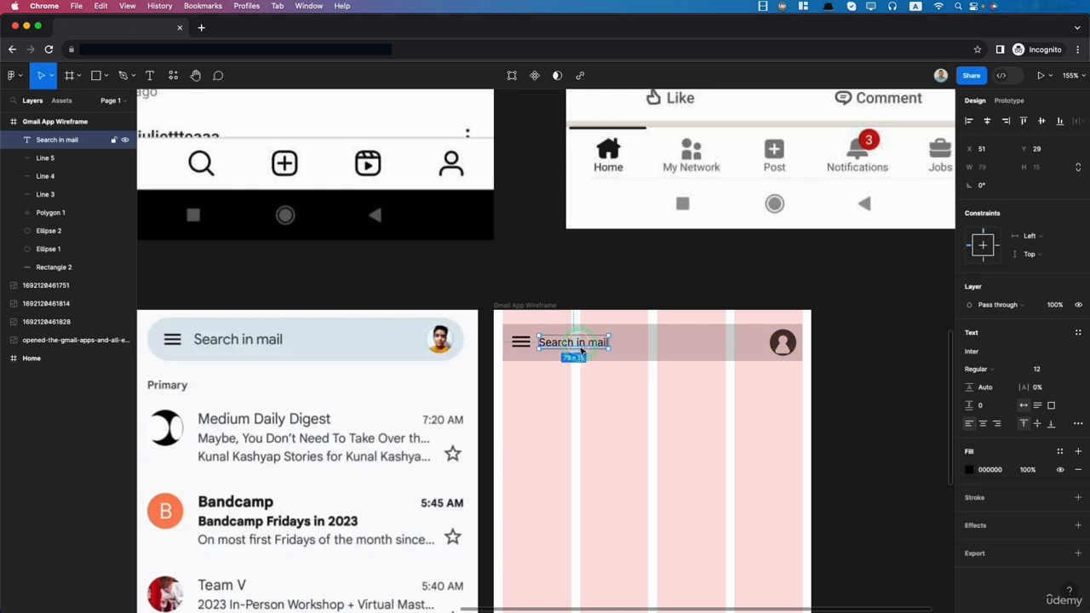
{"action": "left_click", "coordinate": [656, 354], "text": "shift"}
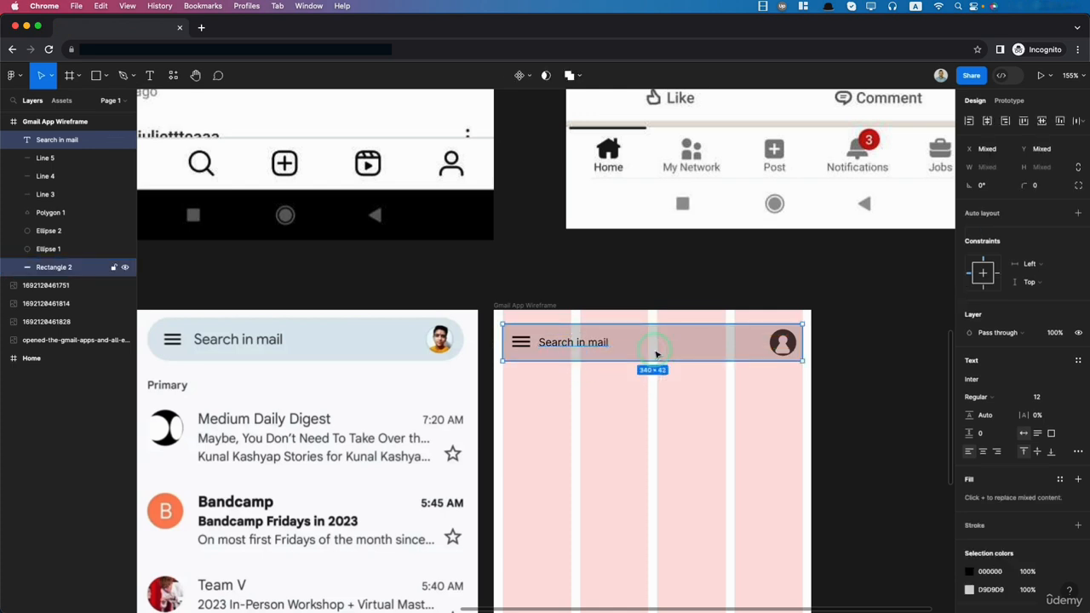
{"action": "left_click", "coordinate": [1041, 123]}
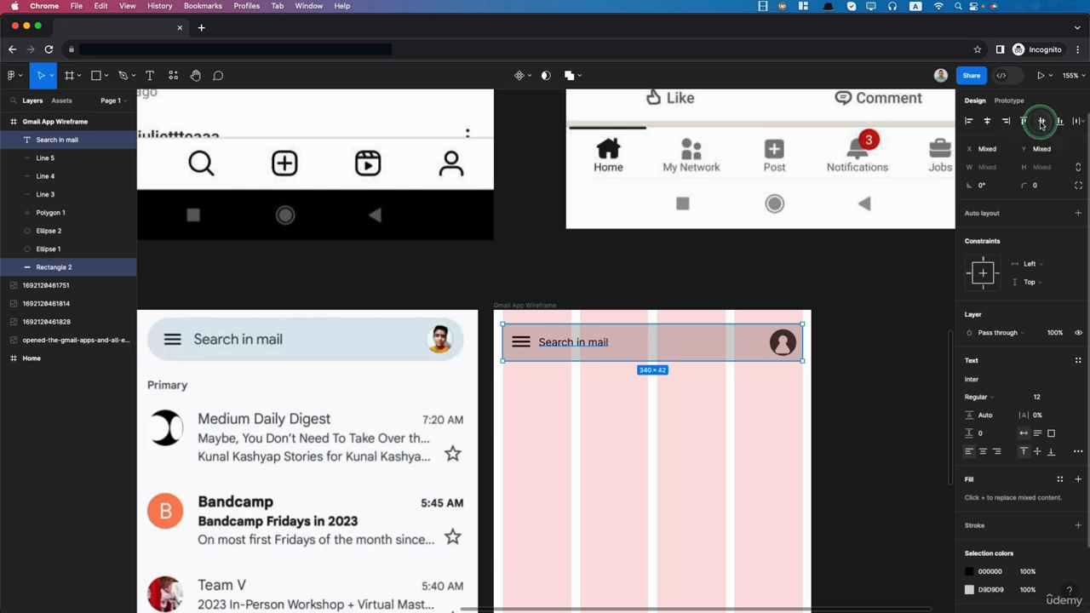
{"action": "left_click", "coordinate": [916, 422]}
{"action": "left_click", "coordinate": [545, 342]}
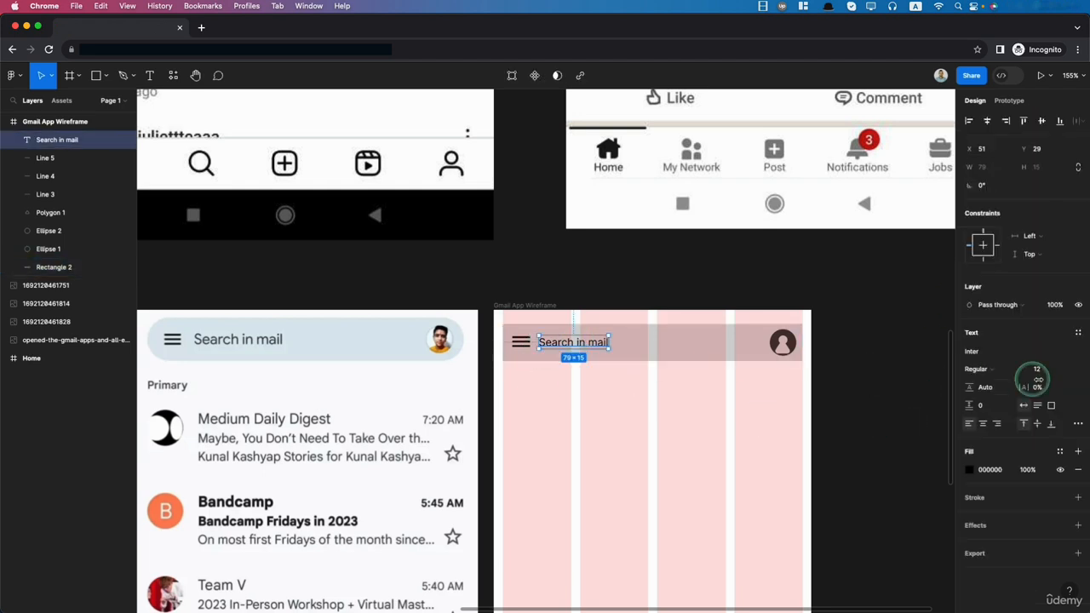
{"action": "left_click", "coordinate": [974, 351]}
{"action": "left_click", "coordinate": [975, 351]}
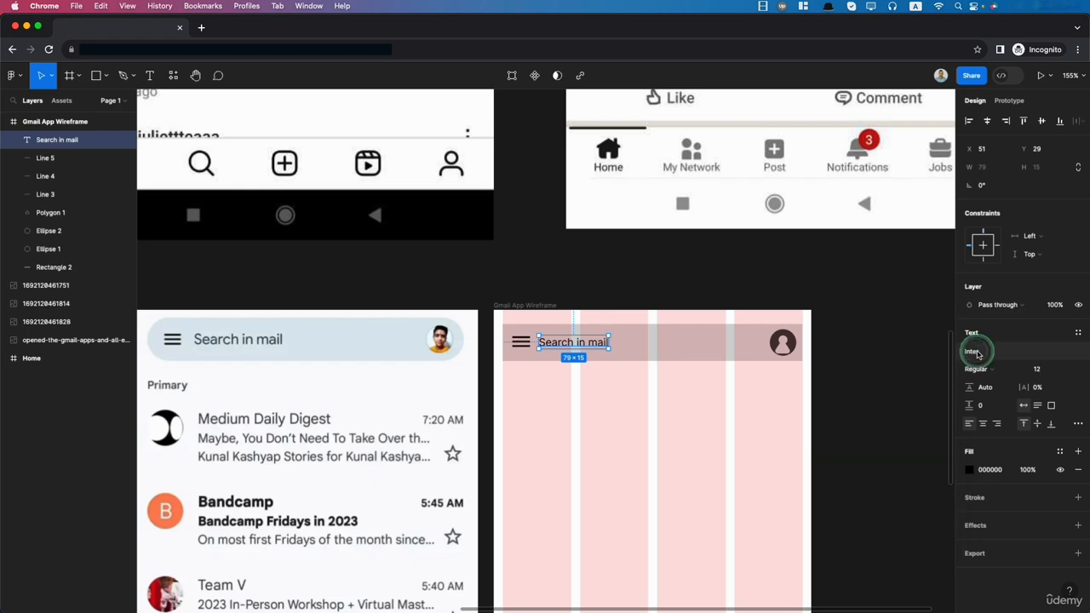
{"action": "left_click", "coordinate": [769, 491]}
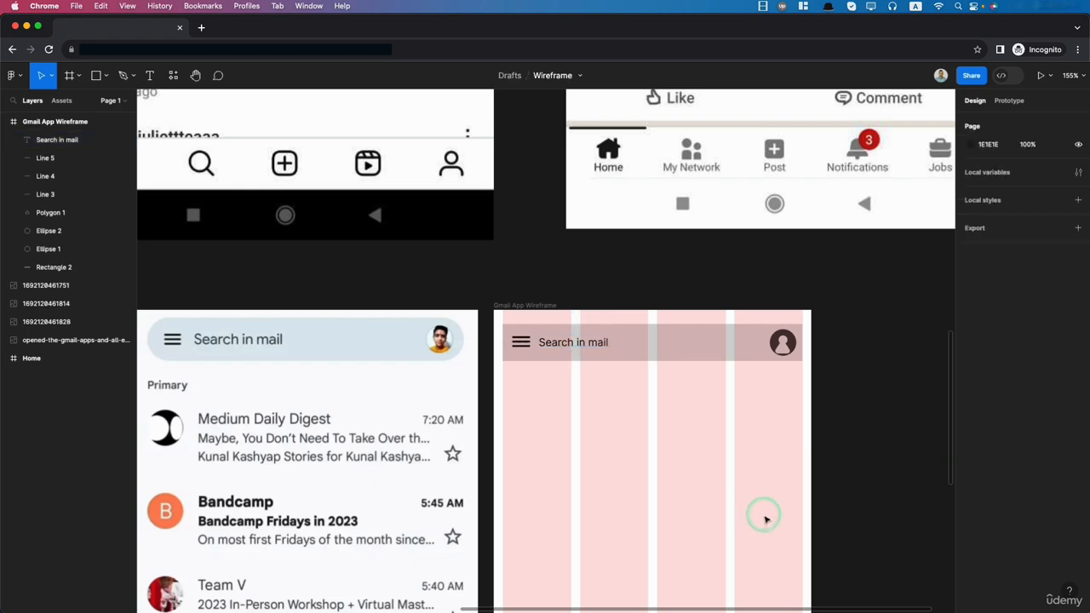
{"action": "scroll", "coordinate": [766, 520], "scroll_direction": "down", "scroll_amount": 5}
{"action": "scroll", "coordinate": [766, 520], "scroll_direction": "down", "scroll_amount": 4}
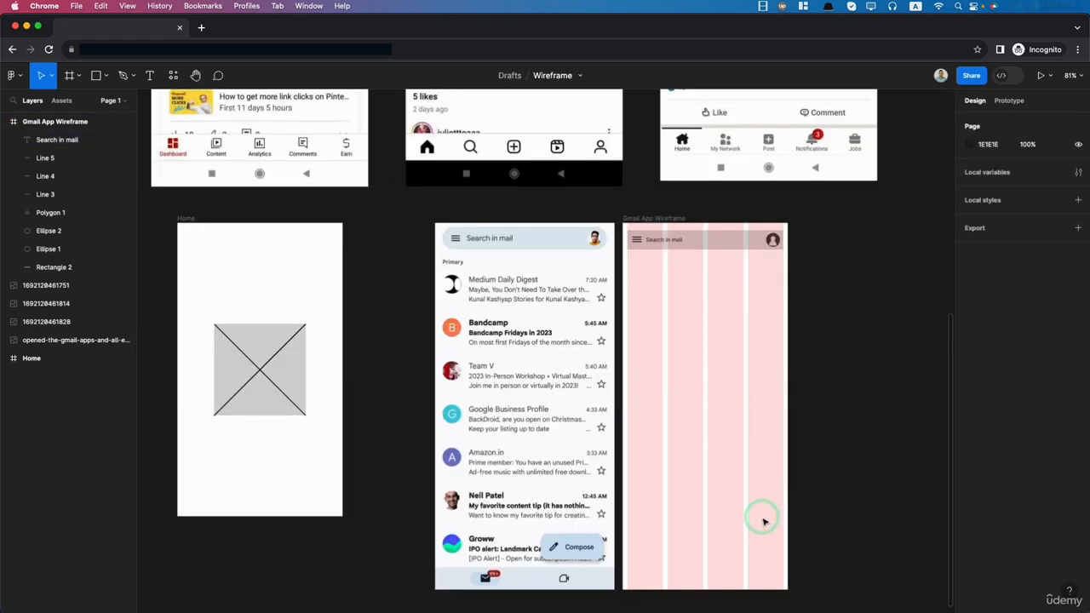
- Place a copy of the "Search in mail" text at the first column's left edge, 15 below the search bar
{"action": "scroll", "coordinate": [681, 289], "scroll_direction": "up", "scroll_amount": 5}
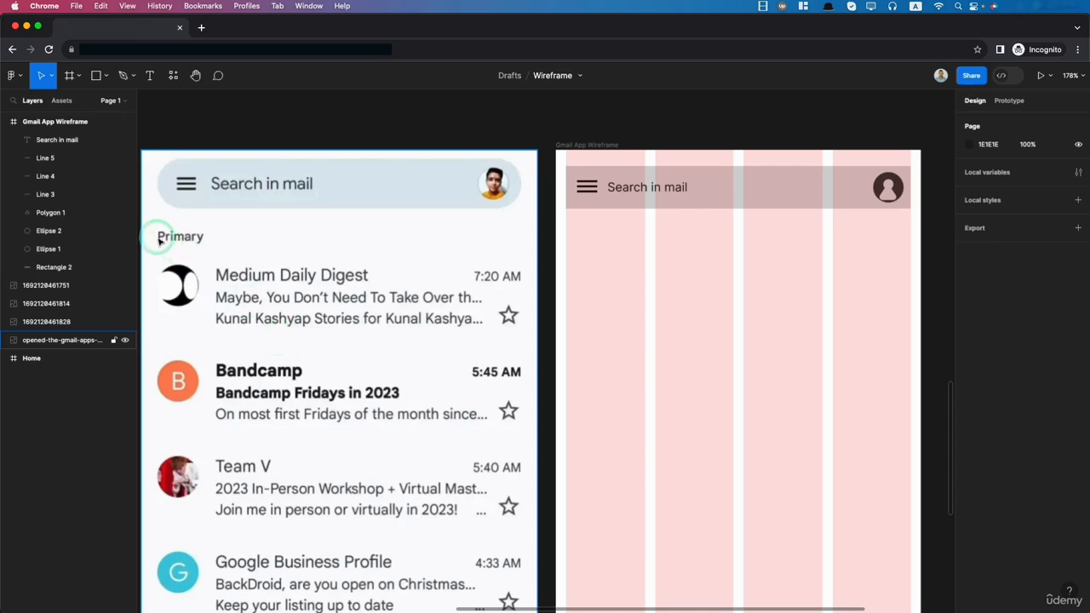
{"action": "left_click", "coordinate": [645, 187]}
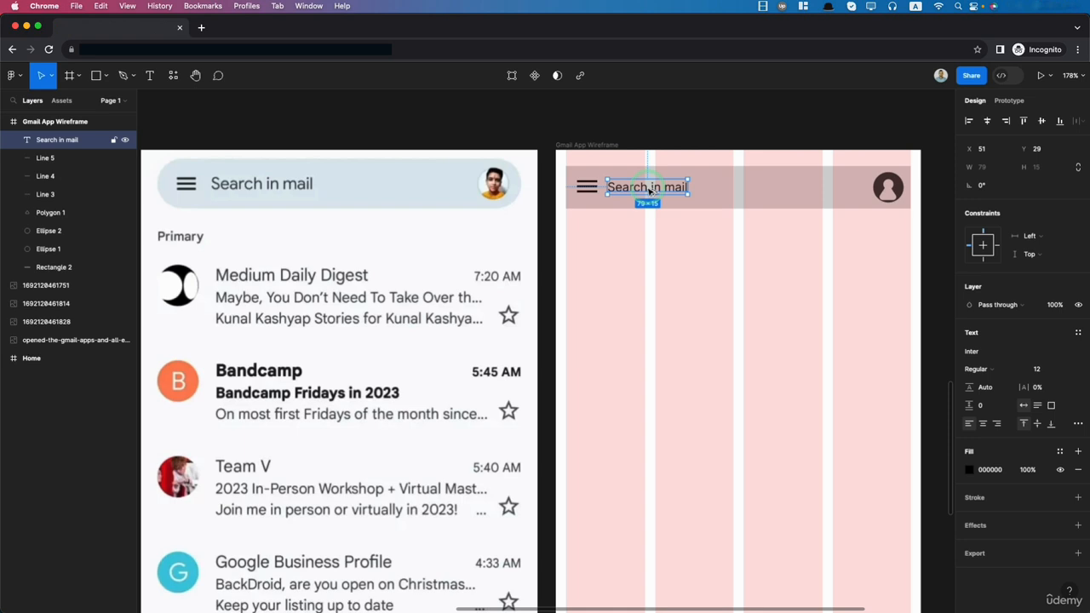
{"action": "left_click_drag", "start_coordinate": [649, 191], "coordinate": [609, 235]}
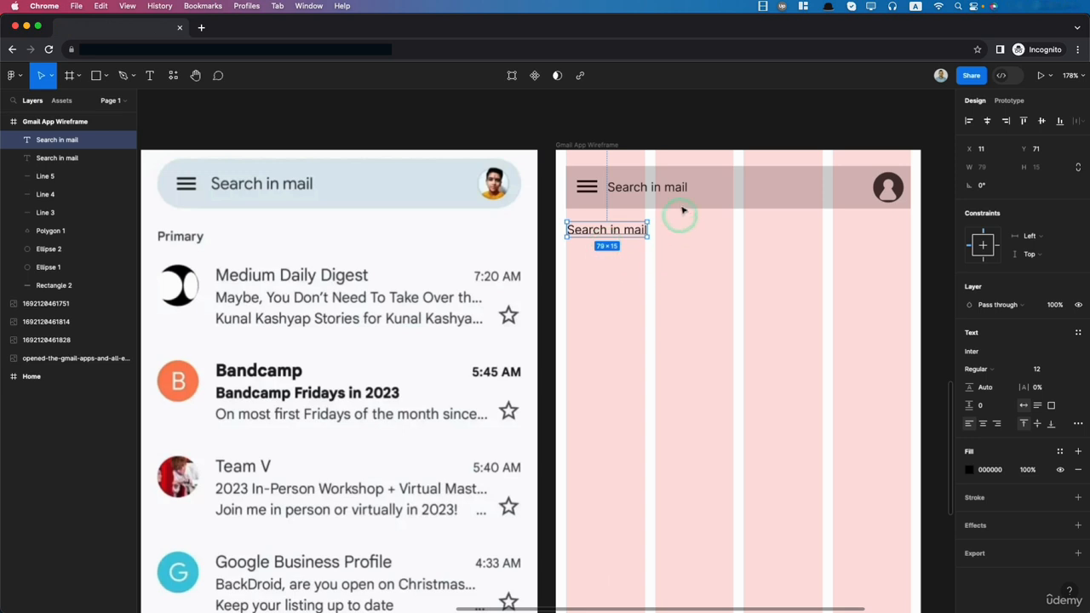
{"action": "key", "text": "alt"}
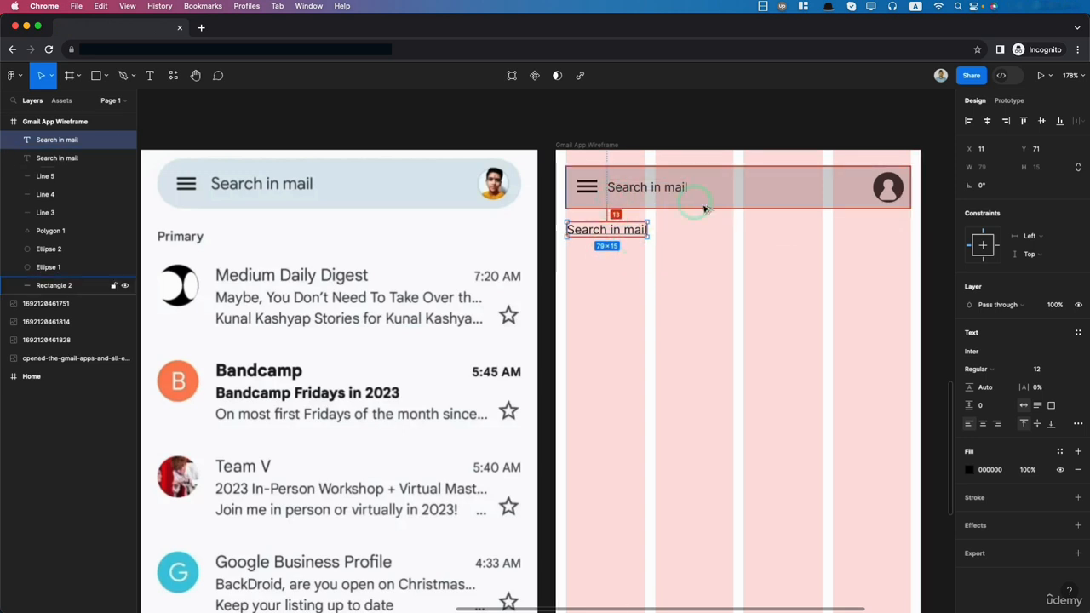
{"action": "key", "text": "alt"}
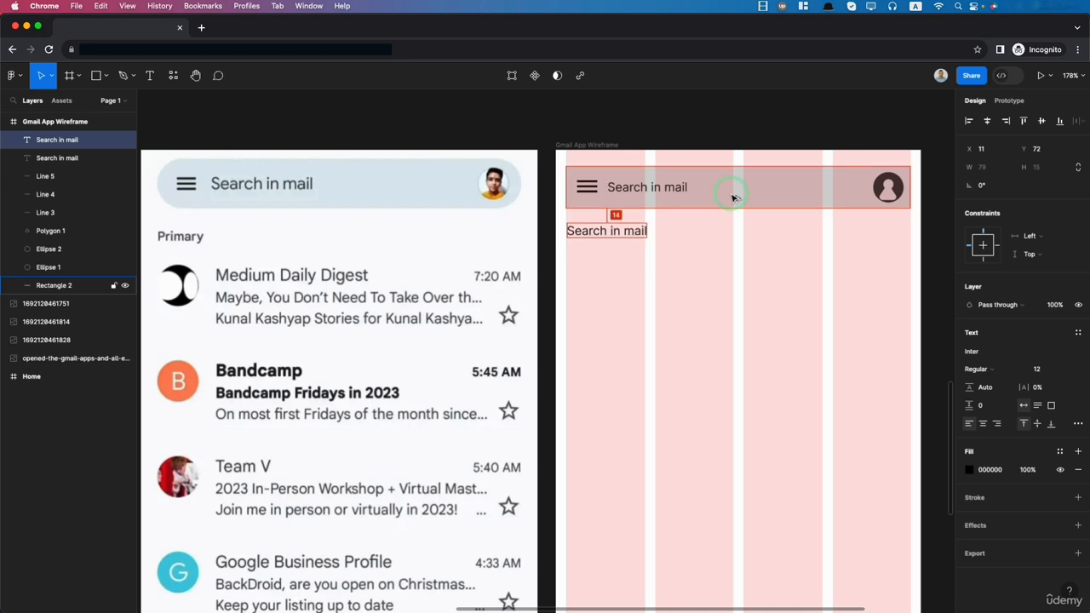
{"action": "key", "text": "Down"}
{"action": "key", "text": "Down"}
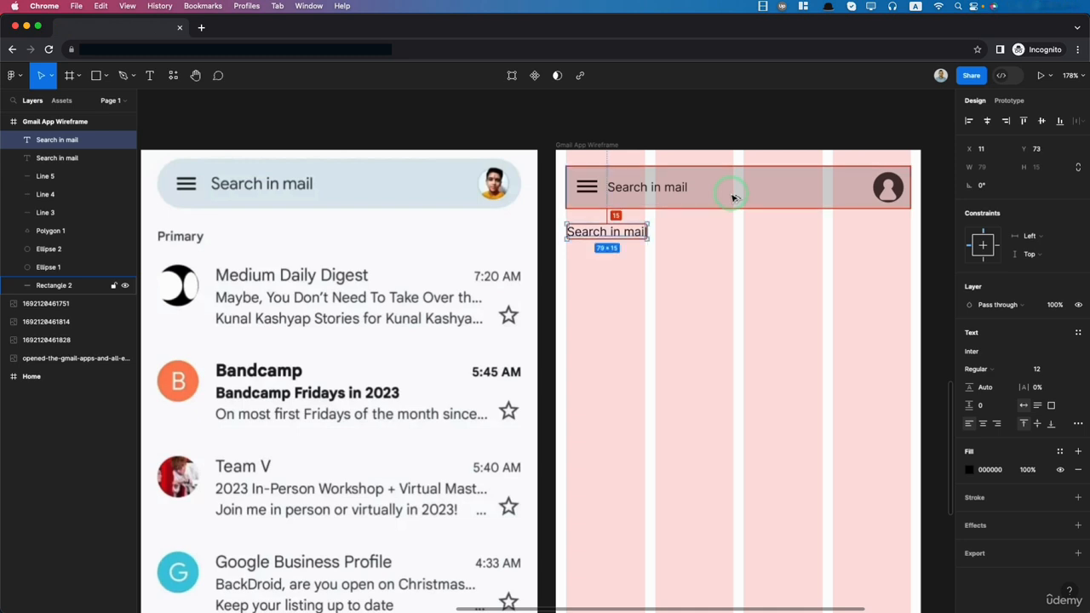
- Change the copied text to "Primary" and set its font weight to Semi Bold
{"action": "double_click", "coordinate": [594, 231]}
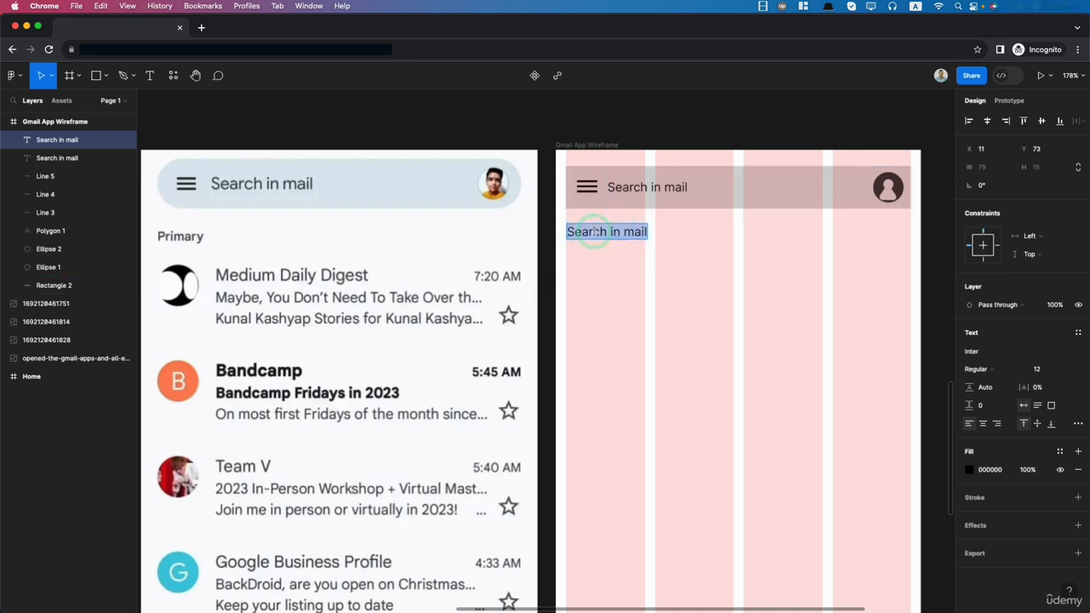
{"action": "type", "text": "Primary"}
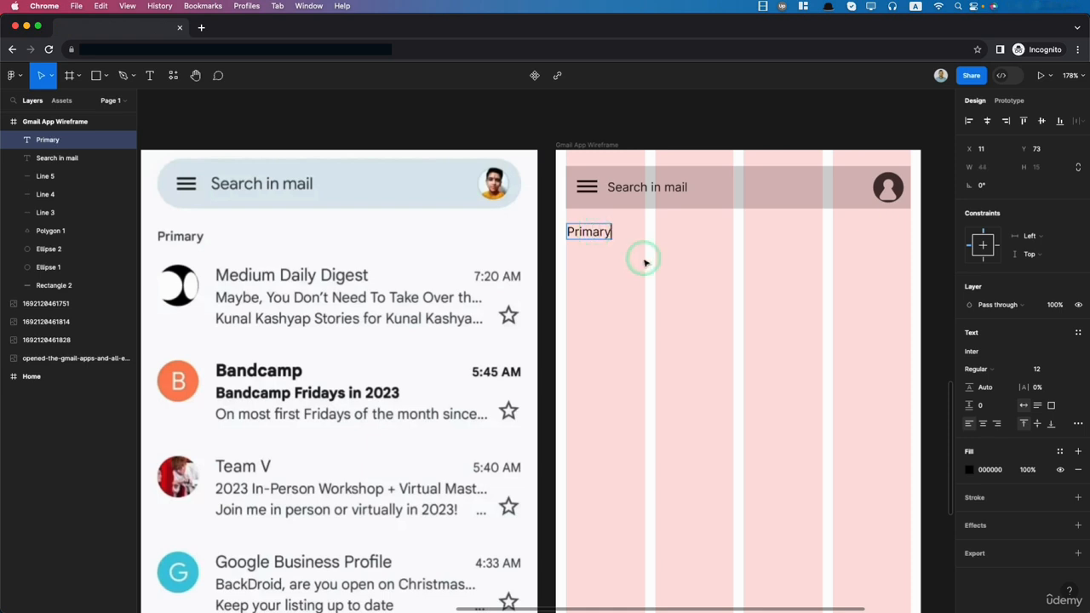
{"action": "key", "text": "Escape"}
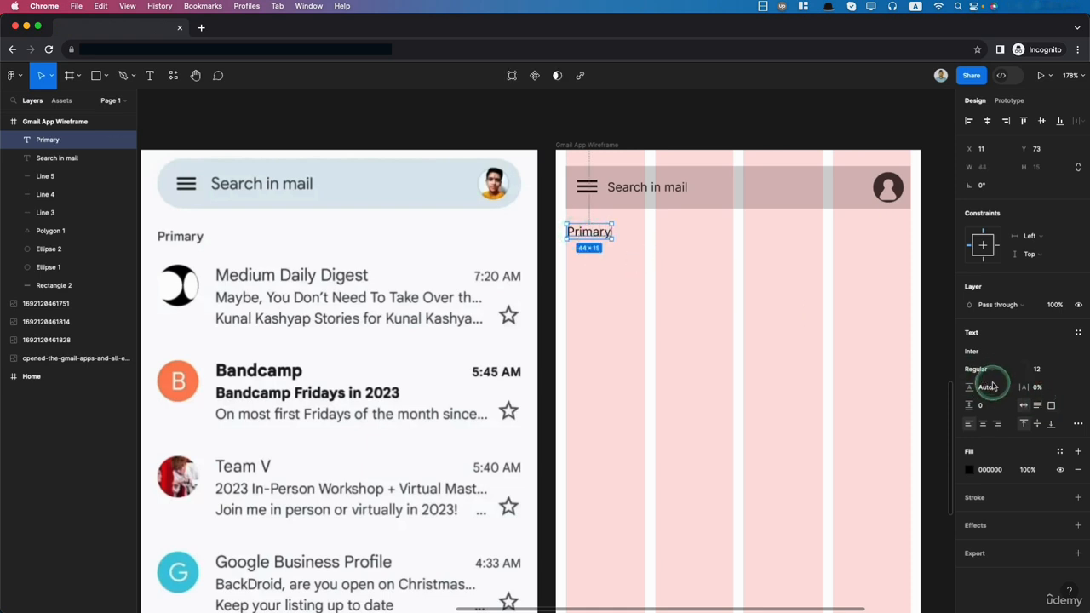
{"action": "left_click", "coordinate": [984, 372]}
{"action": "left_click", "coordinate": [984, 409]}
{"action": "left_click", "coordinate": [993, 367]}
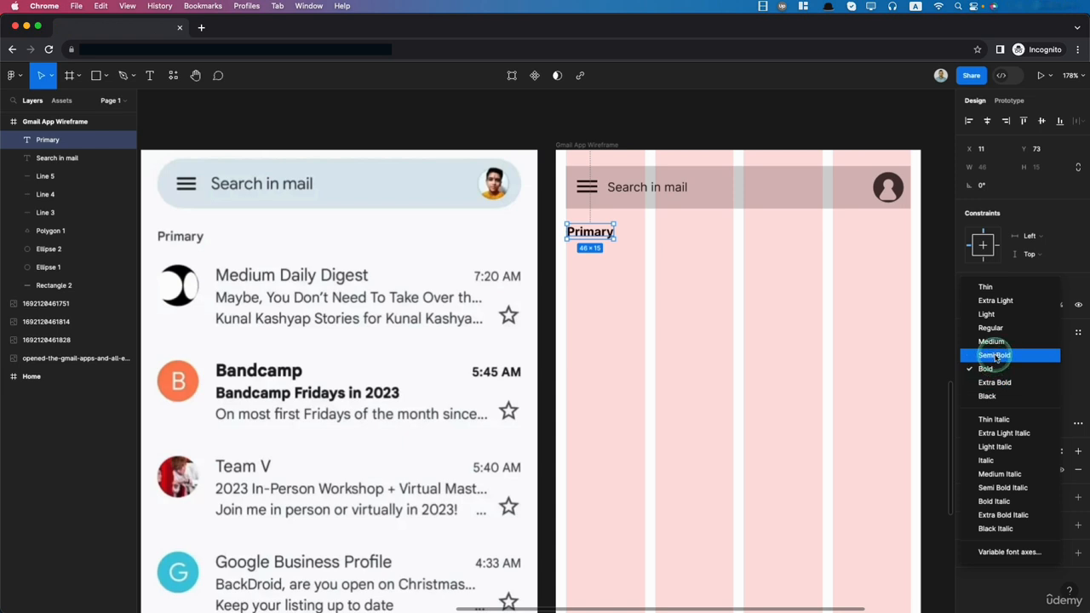
{"action": "left_click", "coordinate": [996, 357]}
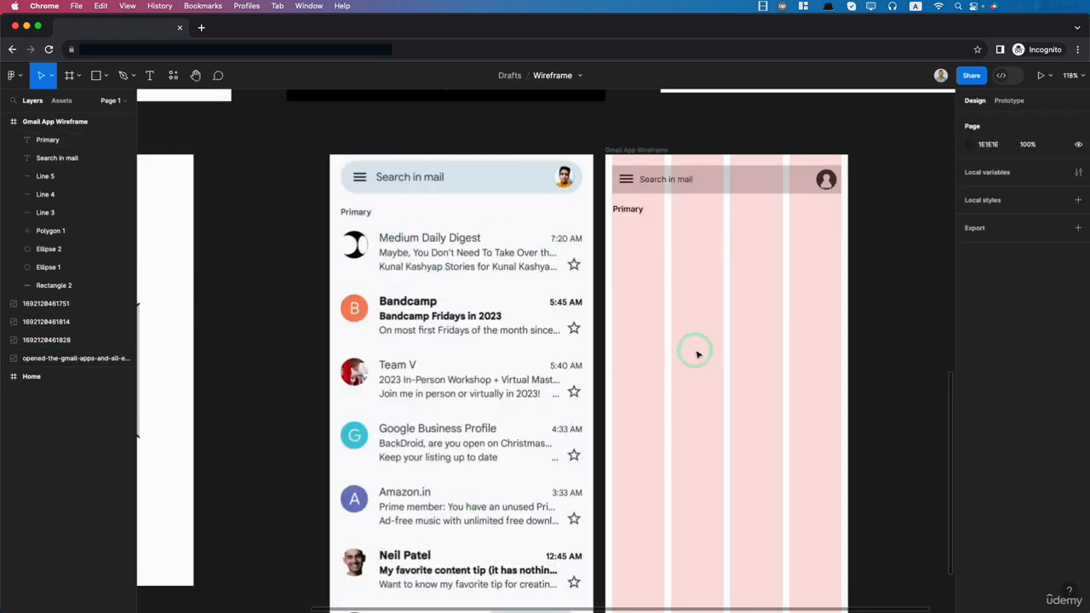
- Draw a circle about 48 by 48 below the "Primary" label at the first column's left edge as the sender avatar
{"action": "scroll", "coordinate": [697, 354], "scroll_direction": "up", "scroll_amount": 2}
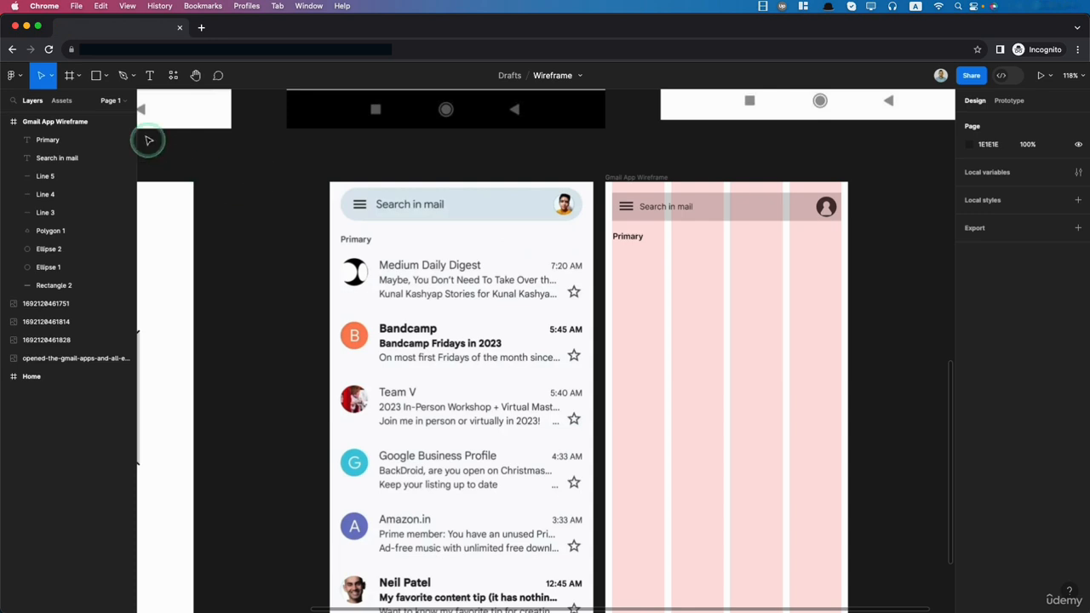
{"action": "left_click", "coordinate": [106, 75]}
{"action": "left_click", "coordinate": [77, 144]}
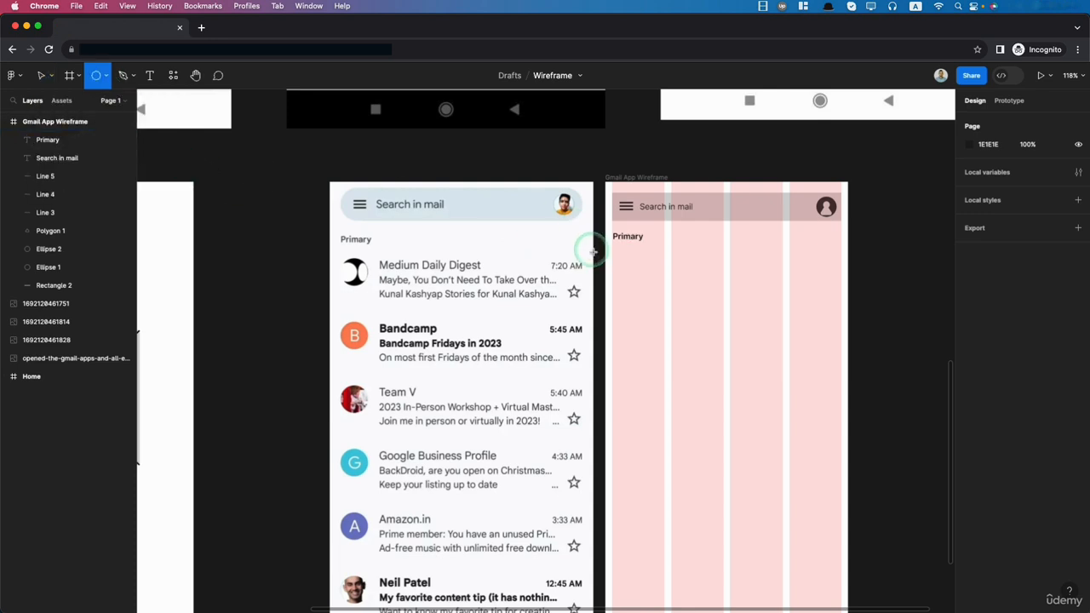
{"action": "mouse_move", "coordinate": [637, 279]}
{"action": "left_mouse_down"}
{"action": "mouse_move", "coordinate": [653, 291]}
{"action": "mouse_move", "coordinate": [630, 273]}
{"action": "left_mouse_up"}
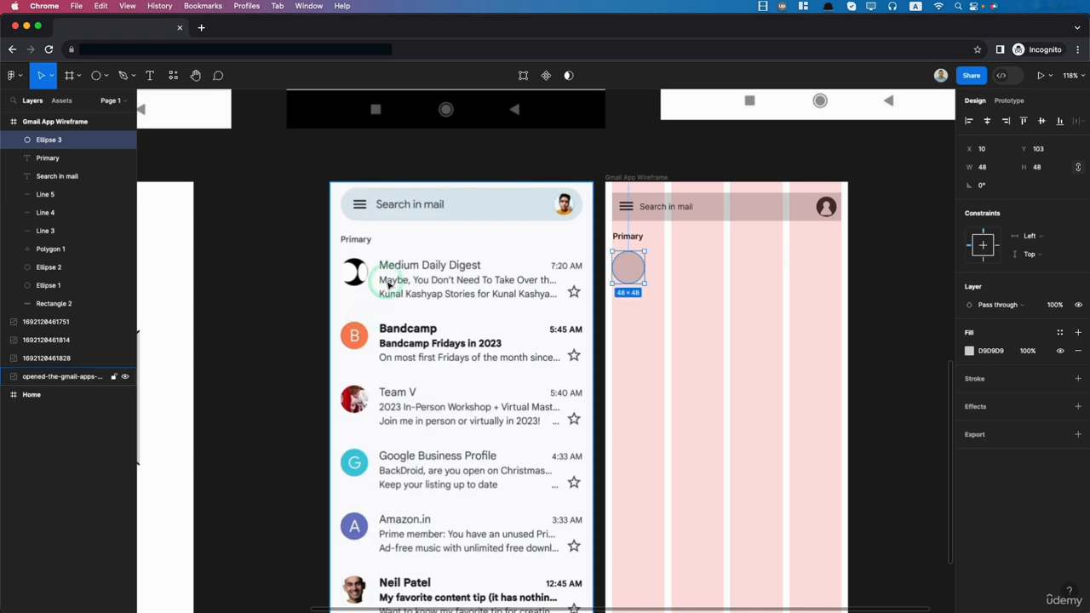
- Draw a rectangle about 175 by 11 beside the upper part of the avatar circle as the first mail text line
{"action": "left_click", "coordinate": [96, 75]}
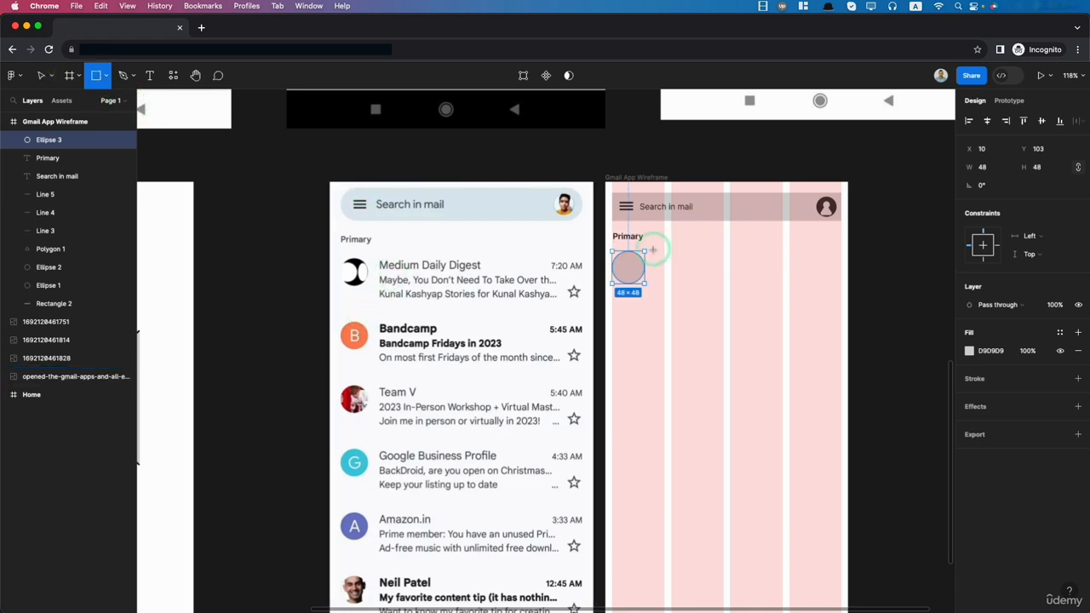
{"action": "left_click_drag", "start_coordinate": [652, 255], "coordinate": [771, 263]}
{"action": "left_click", "coordinate": [693, 262]}
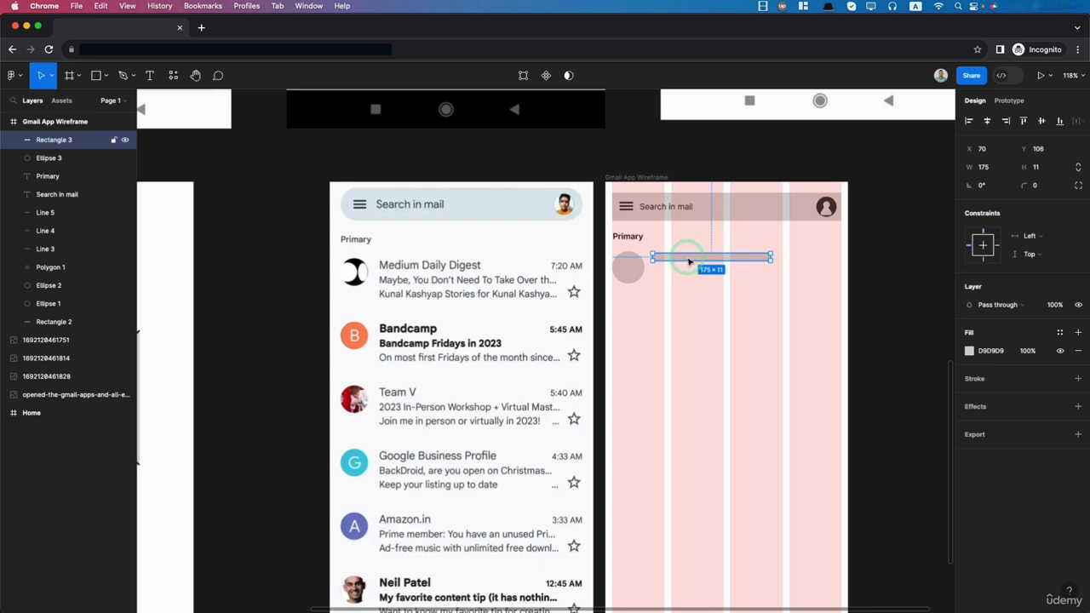
- Position the mail text rectangle 15 from the avatar circle, with its top aligned to the circle's top
{"action": "mouse_move", "coordinate": [690, 262]}
{"action": "left_mouse_down"}
{"action": "mouse_move", "coordinate": [701, 263]}
{"action": "mouse_move", "coordinate": [689, 263]}
{"action": "left_mouse_up"}
{"action": "key", "text": "alt"}
{"action": "key", "text": "alt"}
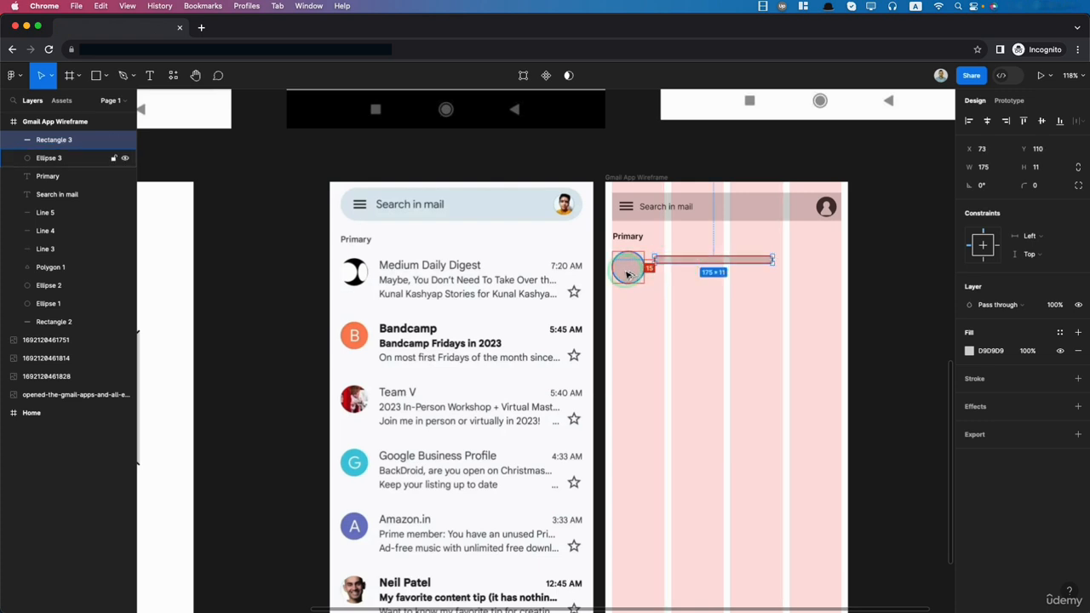
{"action": "key", "text": "Down"}
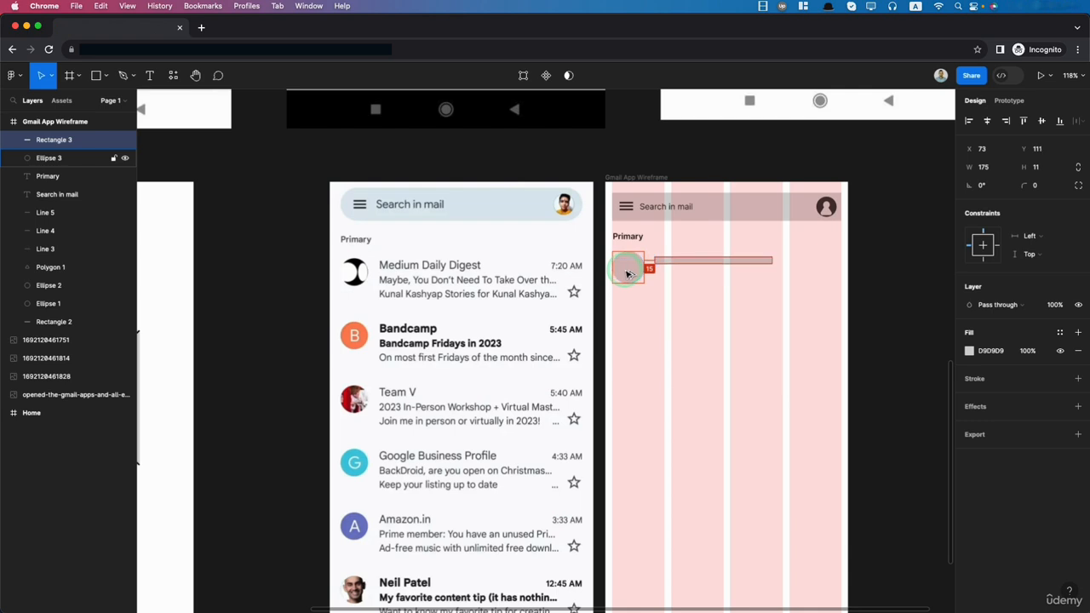
{"action": "key", "text": "Up"}
{"action": "key", "text": "Up"}
{"action": "key", "text": "Up"}
{"action": "key", "text": "Up"}
{"action": "key", "text": "Up"}
{"action": "key", "text": "Up"}
{"action": "key", "text": "Up"}
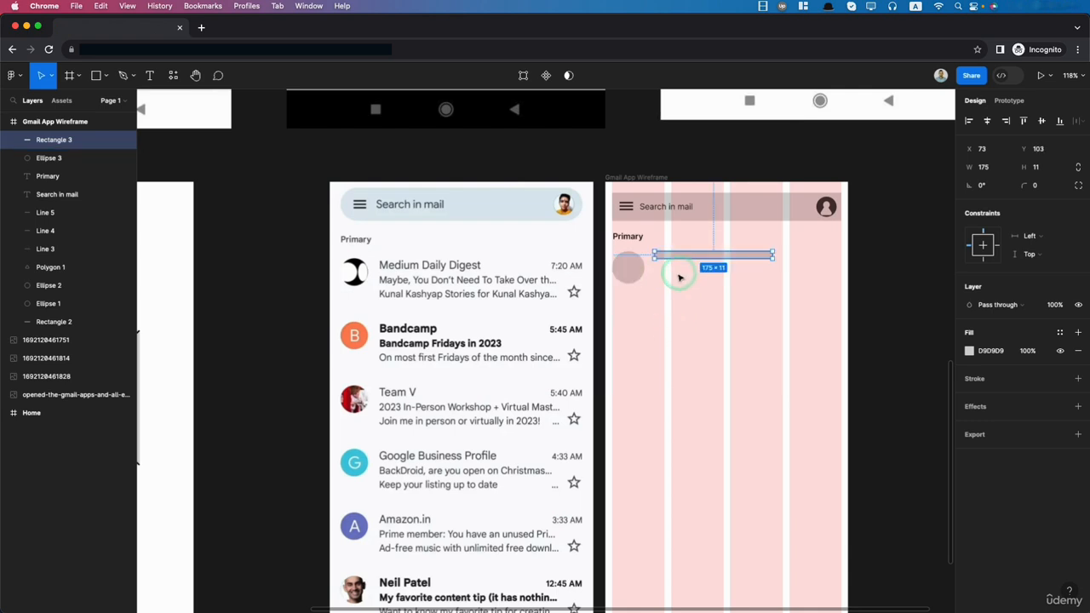
- Fill the mail text rectangle with the dark grey 3F3F3F sampled from the profile icon and make it 10 high
{"action": "left_click", "coordinate": [969, 351]}
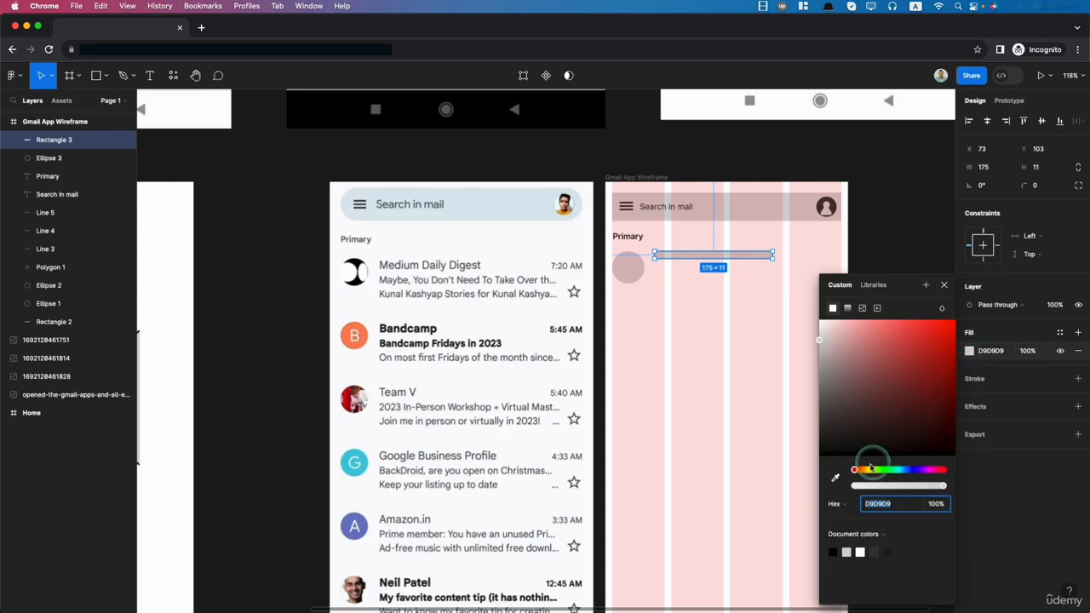
{"action": "left_click", "coordinate": [835, 478]}
{"action": "left_click", "coordinate": [828, 206]}
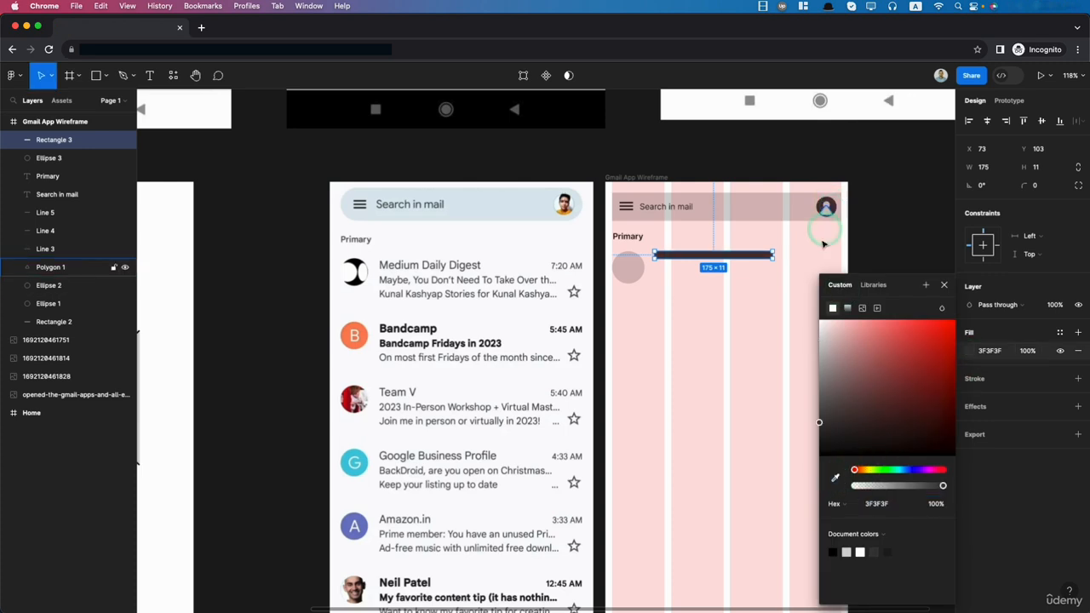
{"action": "left_click", "coordinate": [720, 283]}
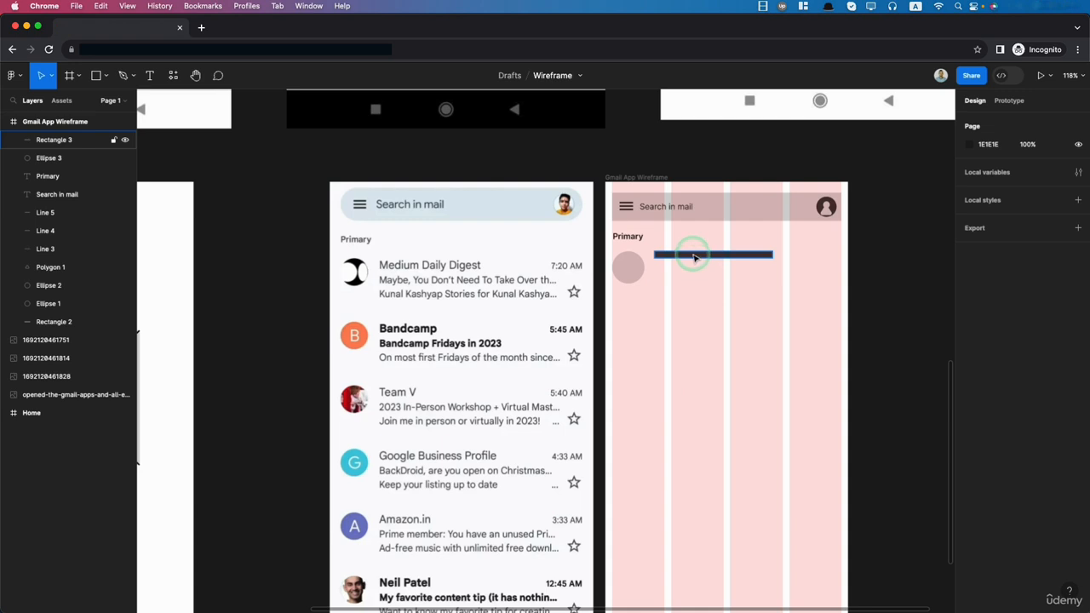
- Duplicate the dark mail line just below itself and resize the copy to about 242 wide and 2 high
{"action": "left_click", "coordinate": [695, 258]}
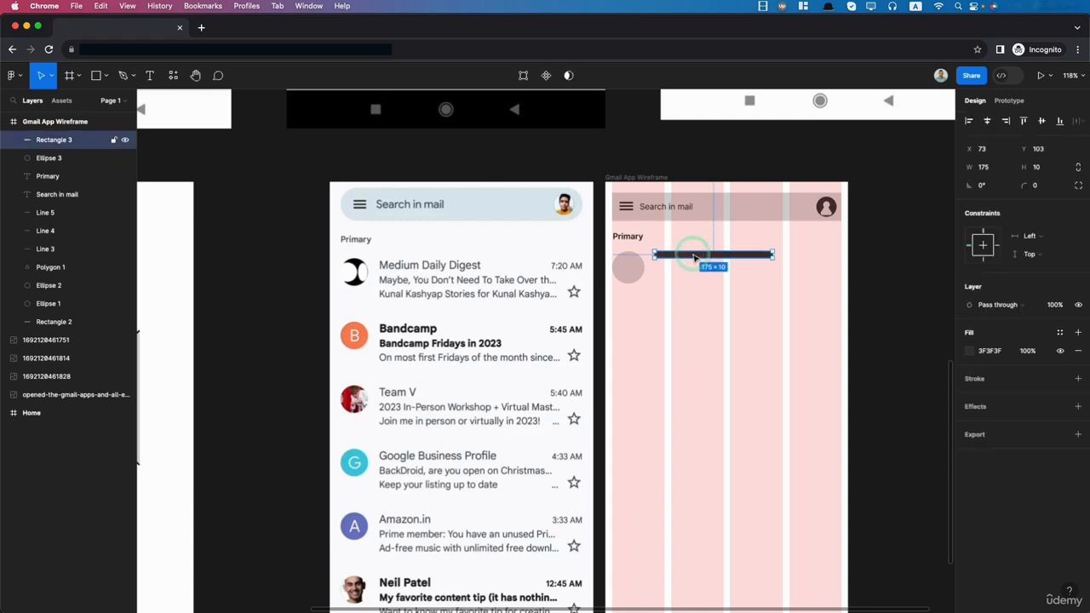
{"action": "left_click_drag", "start_coordinate": [694, 257], "coordinate": [696, 271]}
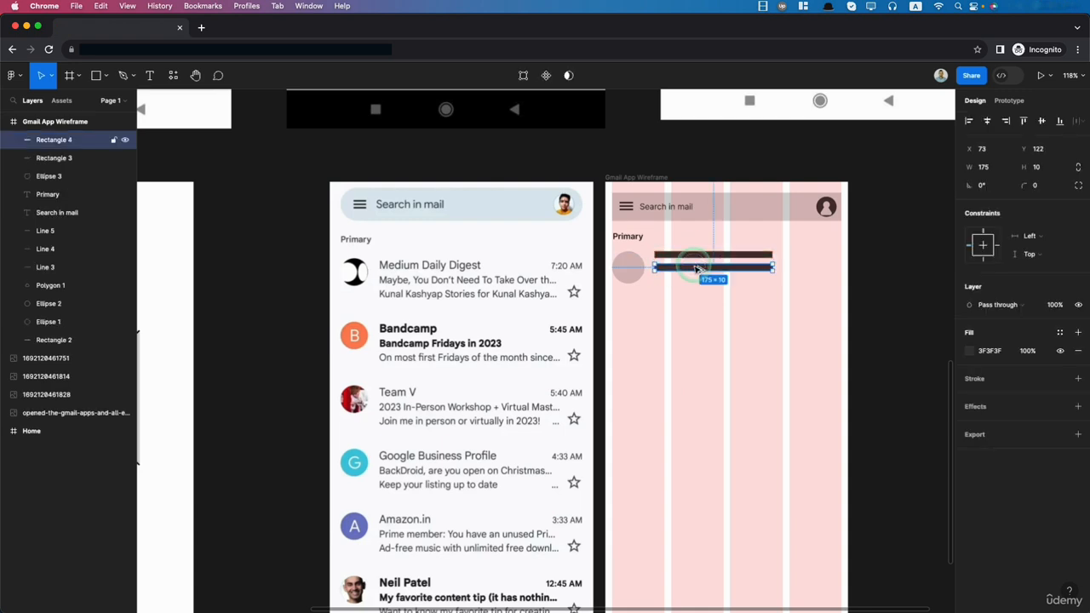
{"action": "left_click", "coordinate": [1039, 167]}
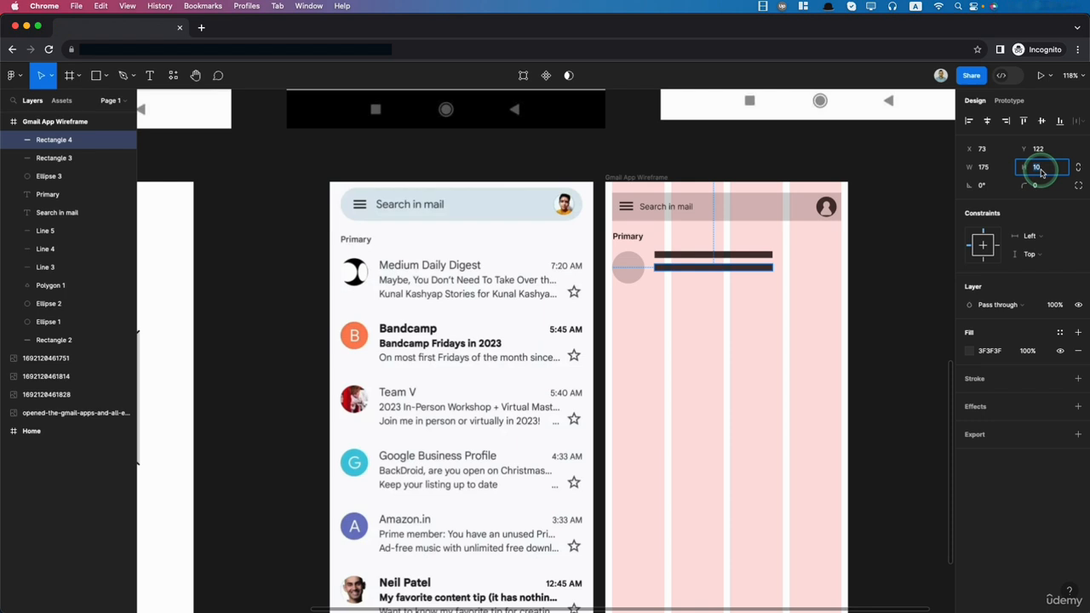
{"action": "type", "text": "4"}
{"action": "key", "text": "Return"}
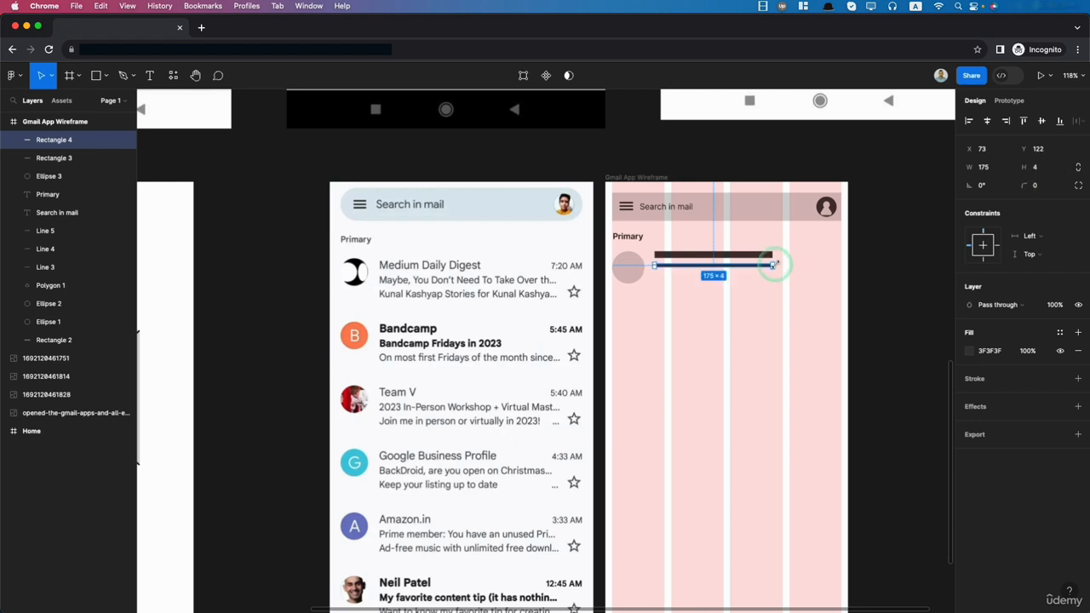
{"action": "left_click_drag", "start_coordinate": [774, 265], "coordinate": [817, 263]}
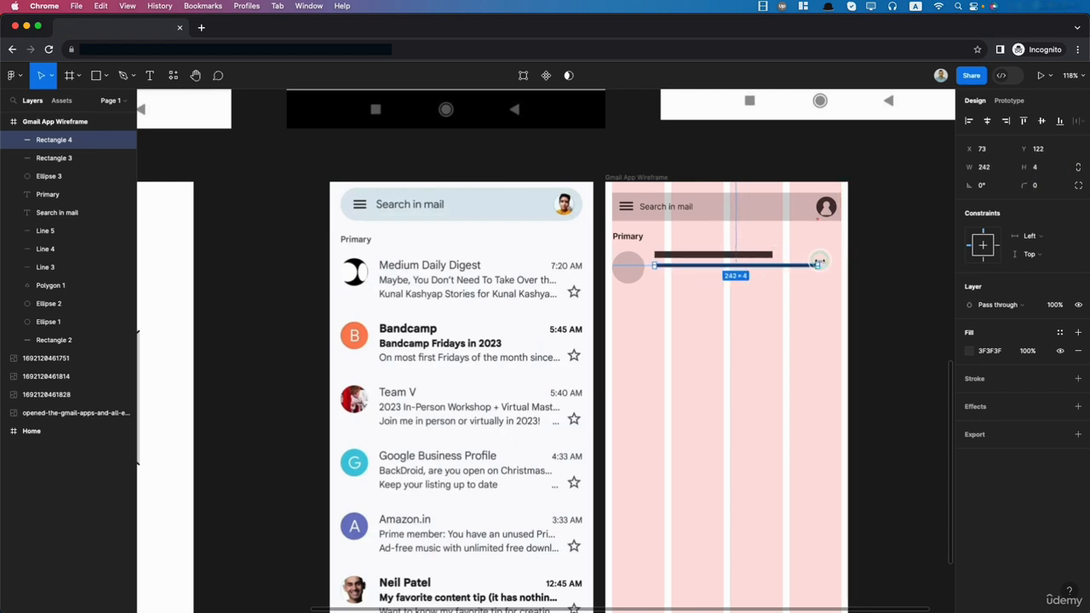
{"action": "left_click", "coordinate": [1040, 167]}
{"action": "type", "text": "2"}
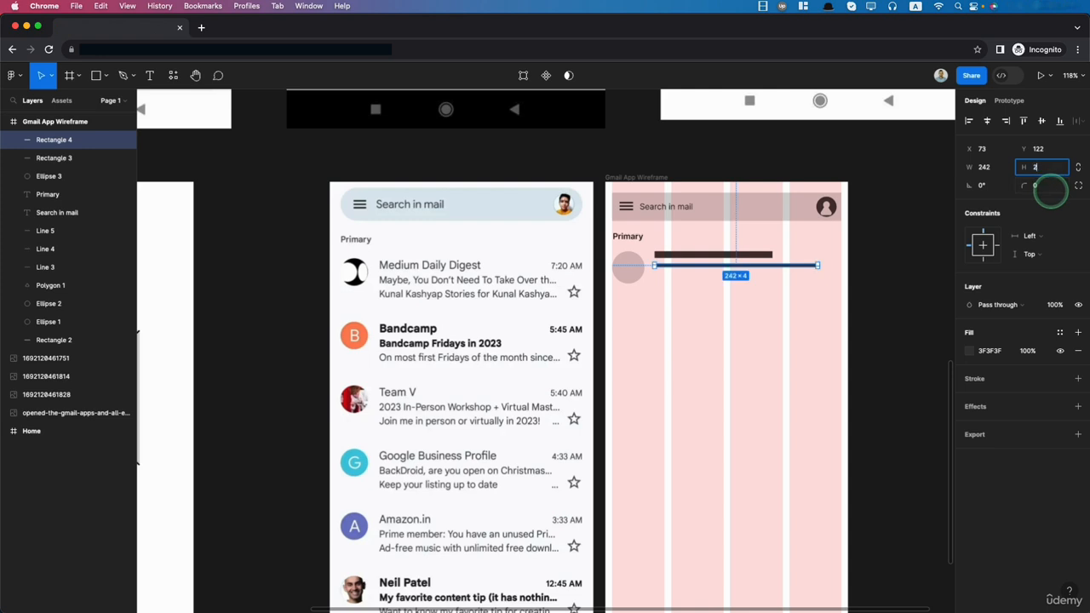
{"action": "key", "text": "Return"}
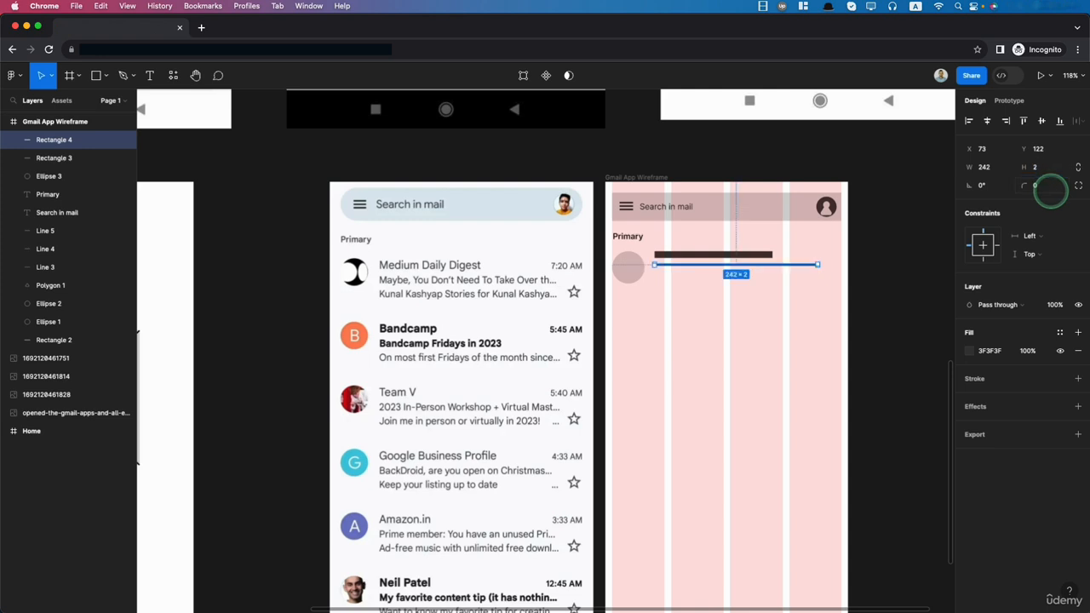
- Duplicate the thin line 10 below itself and move all three mail lines down to centre them beside the avatar
{"action": "mouse_move", "coordinate": [731, 269]}
{"action": "left_mouse_down"}
{"action": "mouse_move", "coordinate": [733, 279]}
{"action": "mouse_move", "coordinate": [733, 267]}
{"action": "left_mouse_up"}
{"action": "left_click", "coordinate": [704, 262], "text": "shift"}
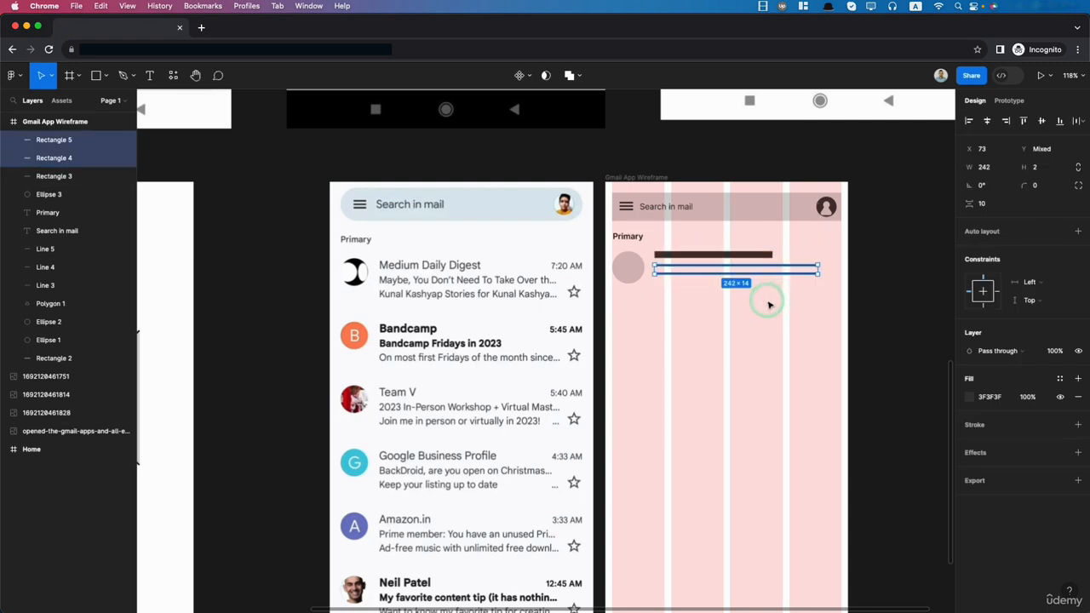
{"action": "left_click", "coordinate": [683, 254], "text": "shift"}
{"action": "left_click", "coordinate": [818, 347]}
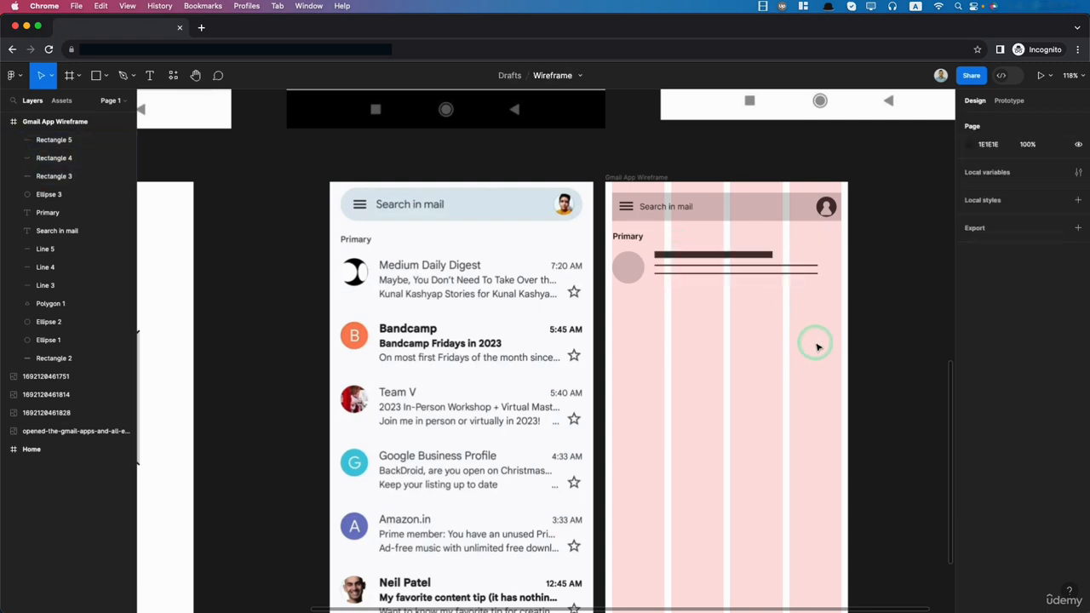
{"action": "left_click_drag", "start_coordinate": [821, 339], "coordinate": [703, 261]}
{"action": "left_click", "coordinate": [798, 352]}
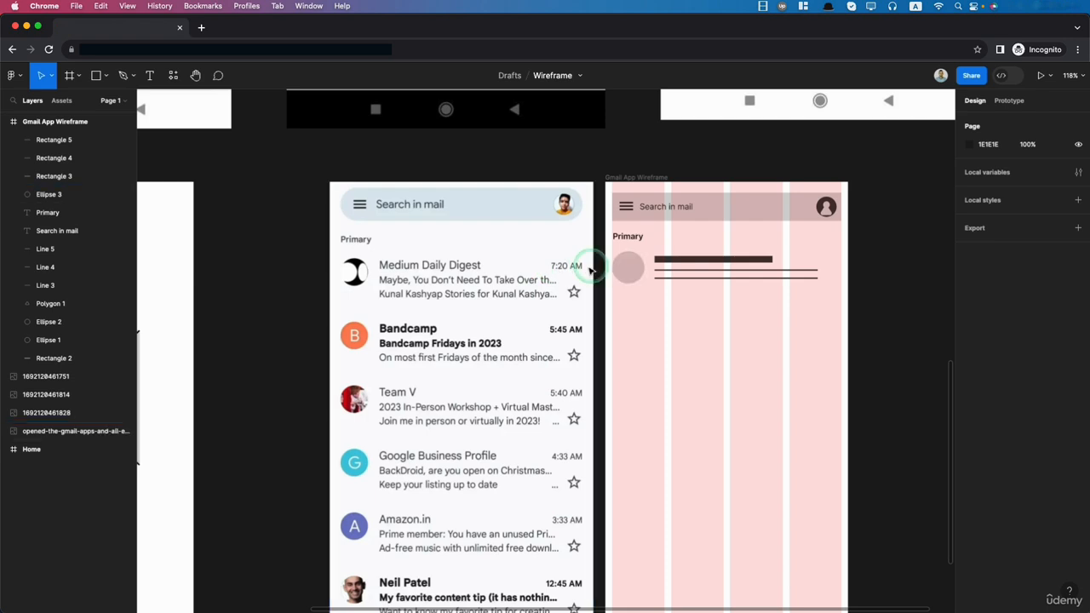
- Copy the thick line to the last column, shorten it to 59 wide ending at the column's right edge, and place it in the Gmail App Wireframe frame
{"action": "left_click", "coordinate": [738, 260]}
{"action": "left_click_drag", "start_coordinate": [737, 260], "coordinate": [871, 262]}
{"action": "key", "text": "Up"}
{"action": "key", "text": "Up"}
{"action": "key", "text": "Right"}
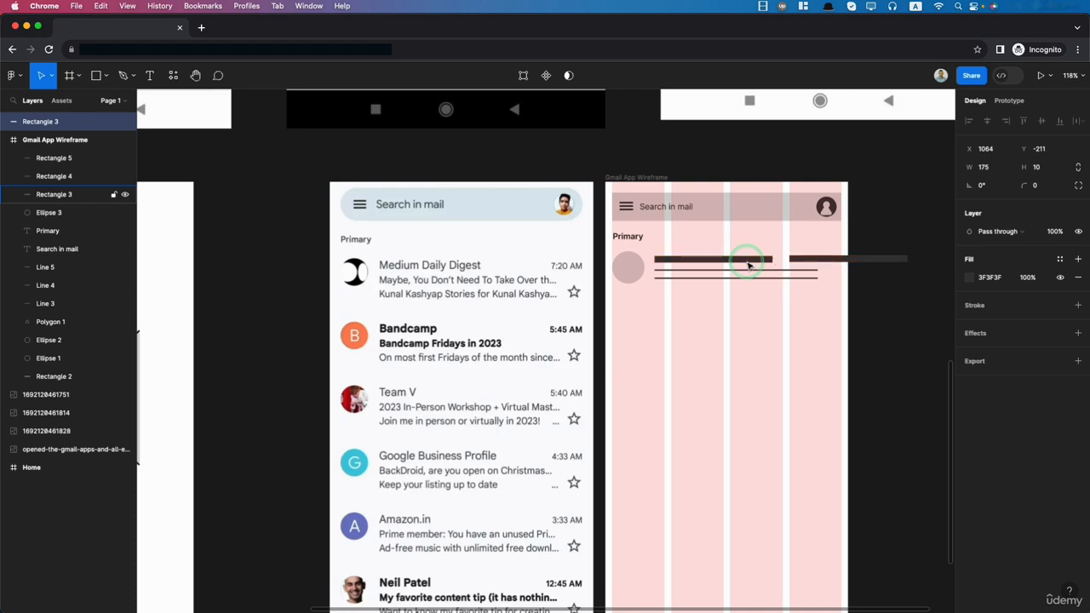
{"action": "left_click_drag", "start_coordinate": [908, 261], "coordinate": [841, 259]}
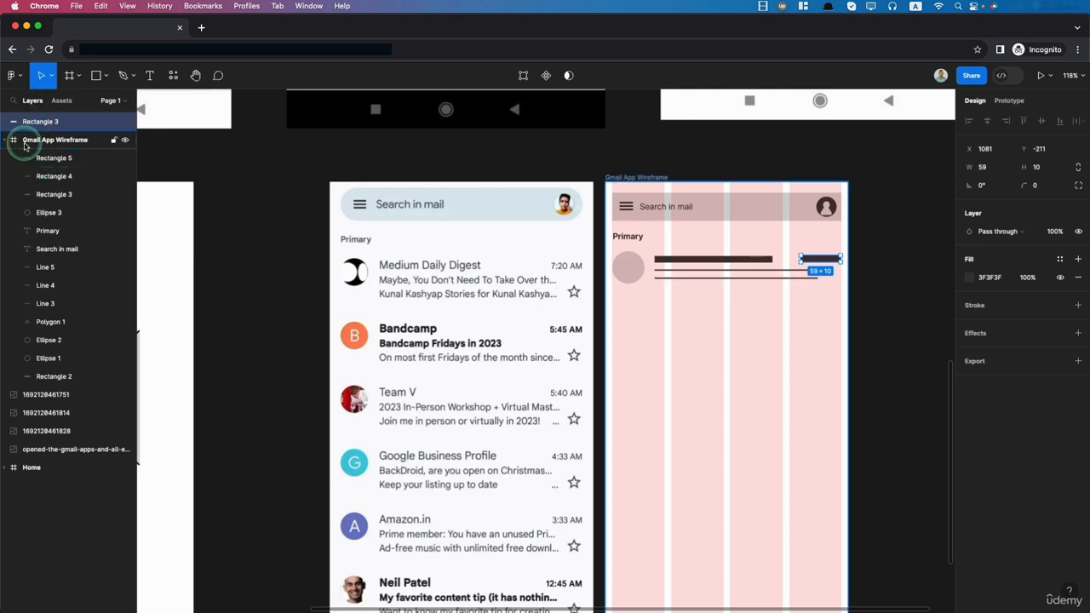
{"action": "left_click_drag", "start_coordinate": [31, 120], "coordinate": [34, 157]}
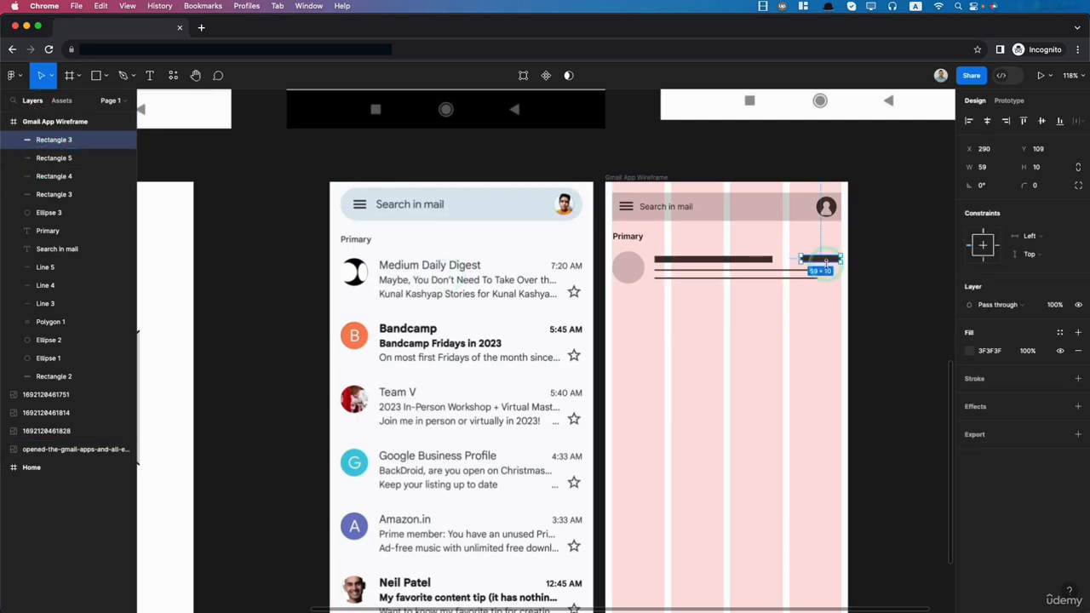
- Align the short time line vertically with the thick title line of the mail item
{"action": "scroll", "coordinate": [838, 249], "scroll_direction": "up", "scroll_amount": 10}
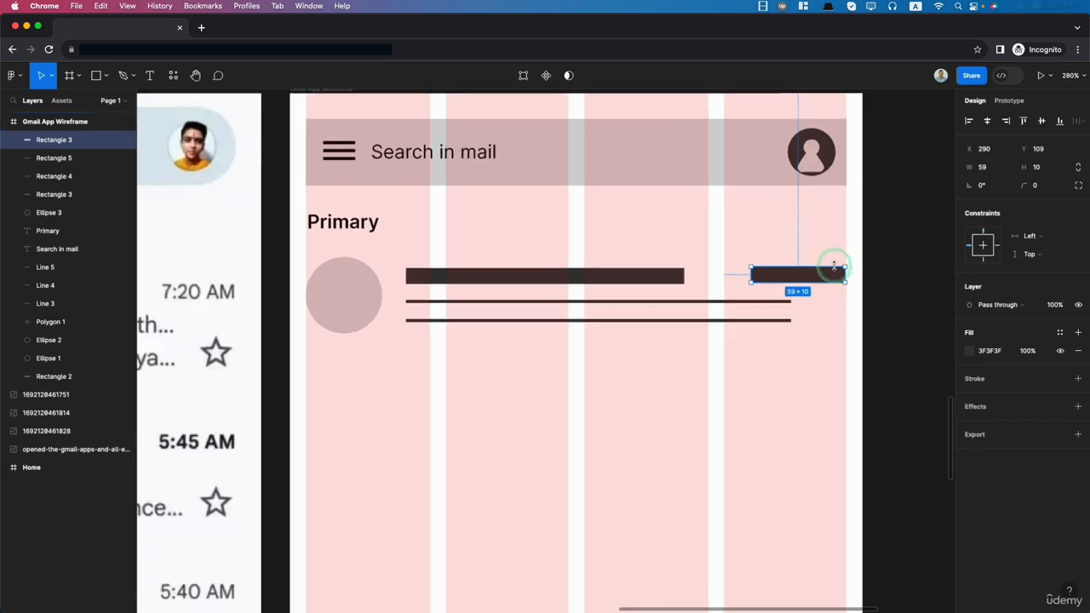
{"action": "left_click", "coordinate": [598, 285], "text": "shift"}
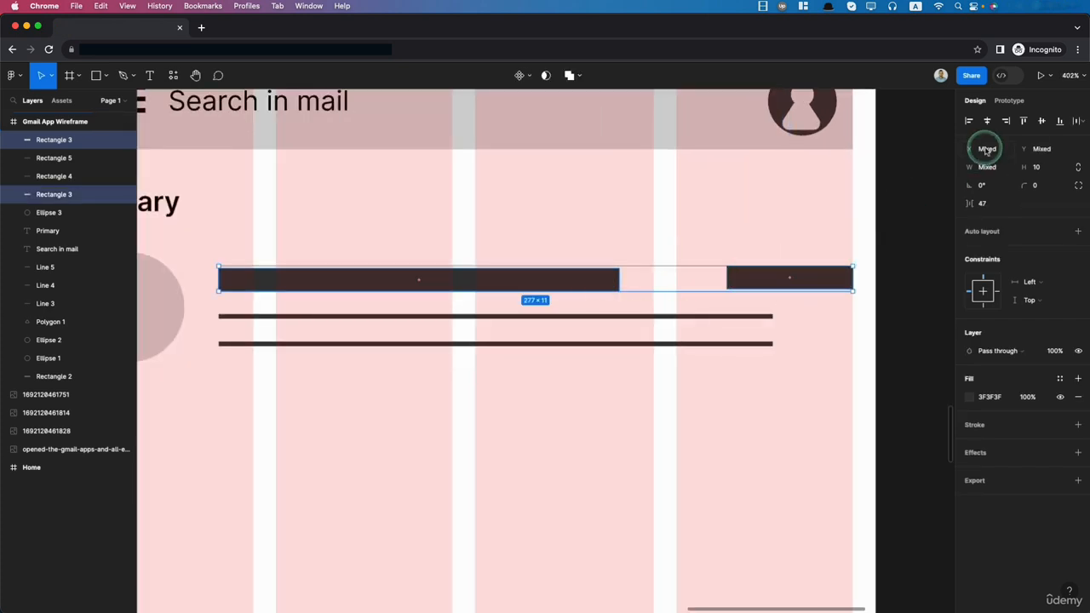
{"action": "left_click", "coordinate": [814, 420]}
- Draw a circle about 12 by 12 under the short time line as the star placeholder
{"action": "scroll", "coordinate": [742, 463], "scroll_direction": "down", "scroll_amount": 10}
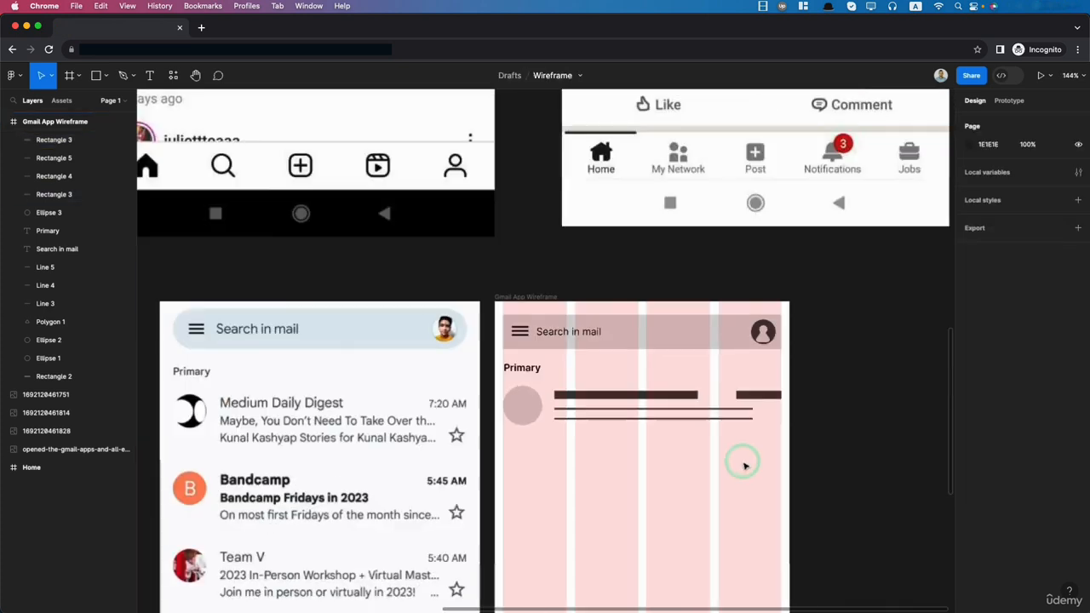
{"action": "scroll", "coordinate": [494, 441], "scroll_direction": "down", "scroll_amount": 2}
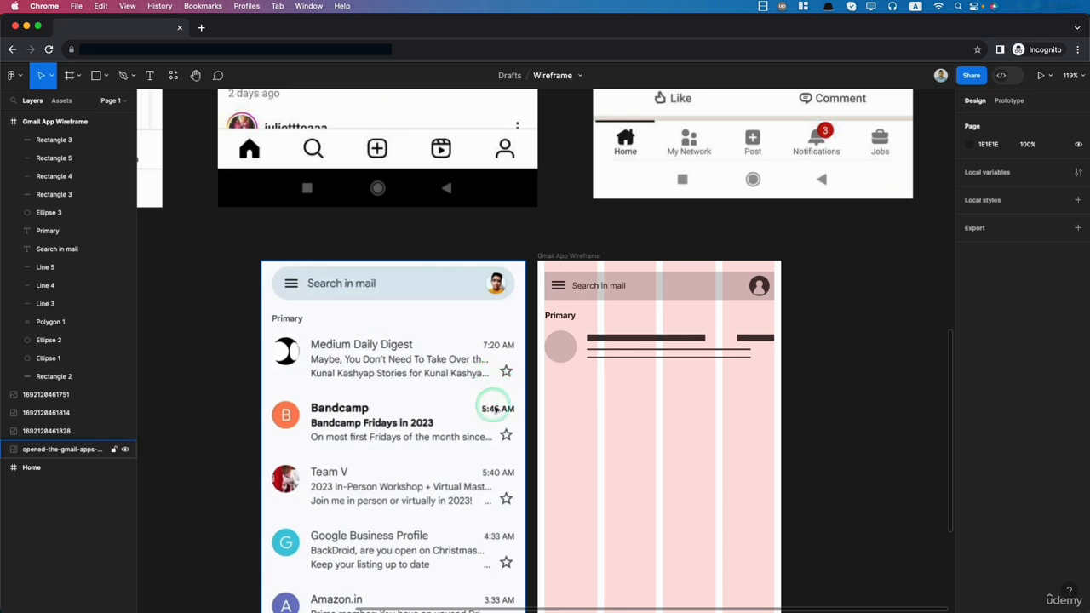
{"action": "left_click", "coordinate": [107, 75]}
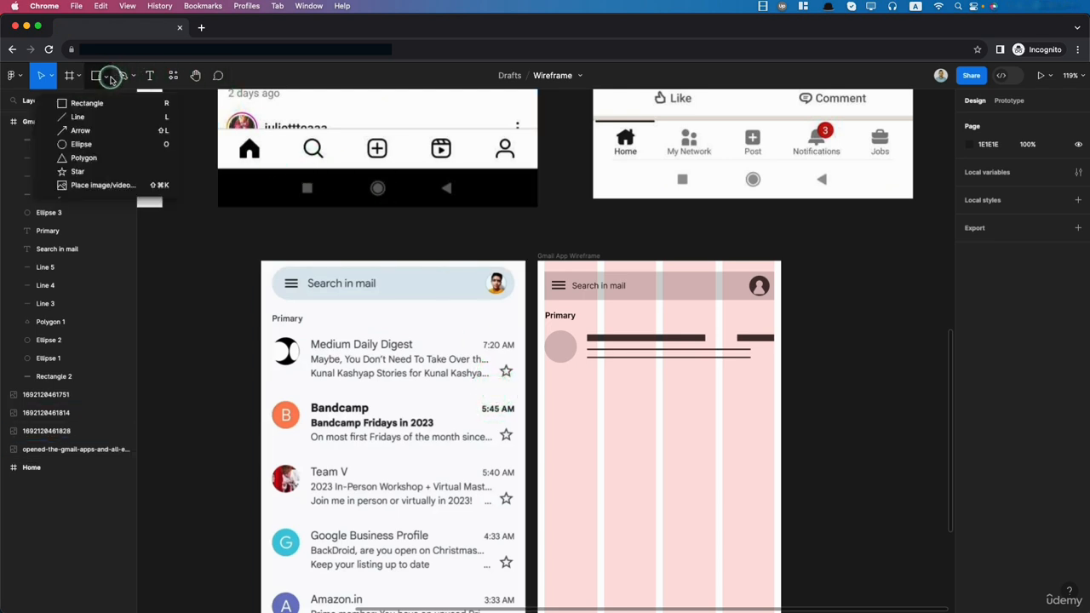
{"action": "left_click", "coordinate": [80, 144]}
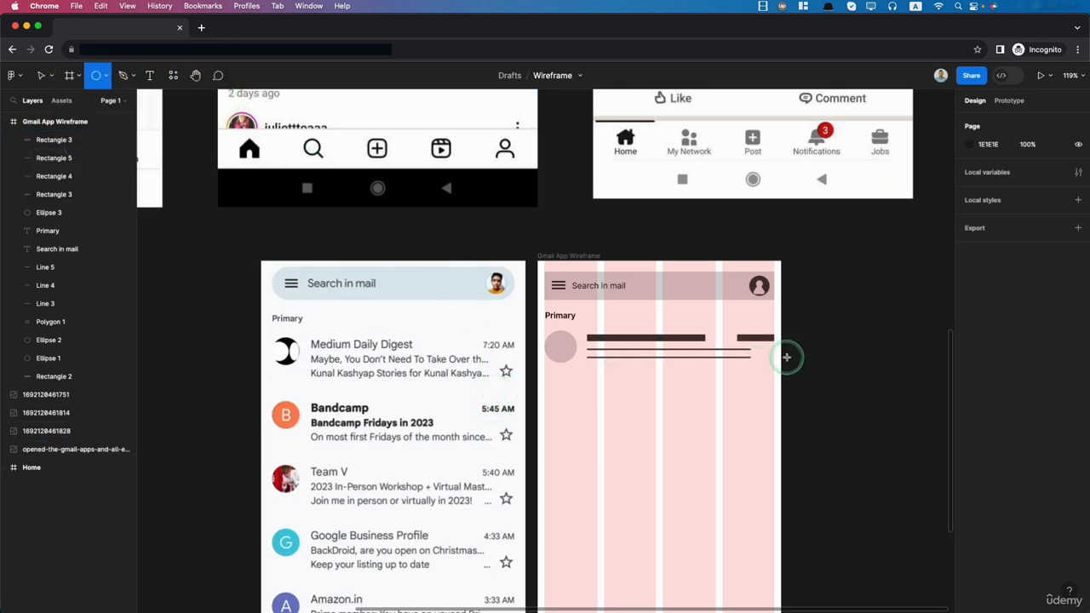
{"action": "scroll", "coordinate": [764, 353], "scroll_direction": "left", "scroll_amount": 1}
{"action": "scroll", "coordinate": [764, 353], "scroll_direction": "right", "scroll_amount": 2}
{"action": "scroll", "coordinate": [731, 350], "scroll_direction": "up", "scroll_amount": 2}
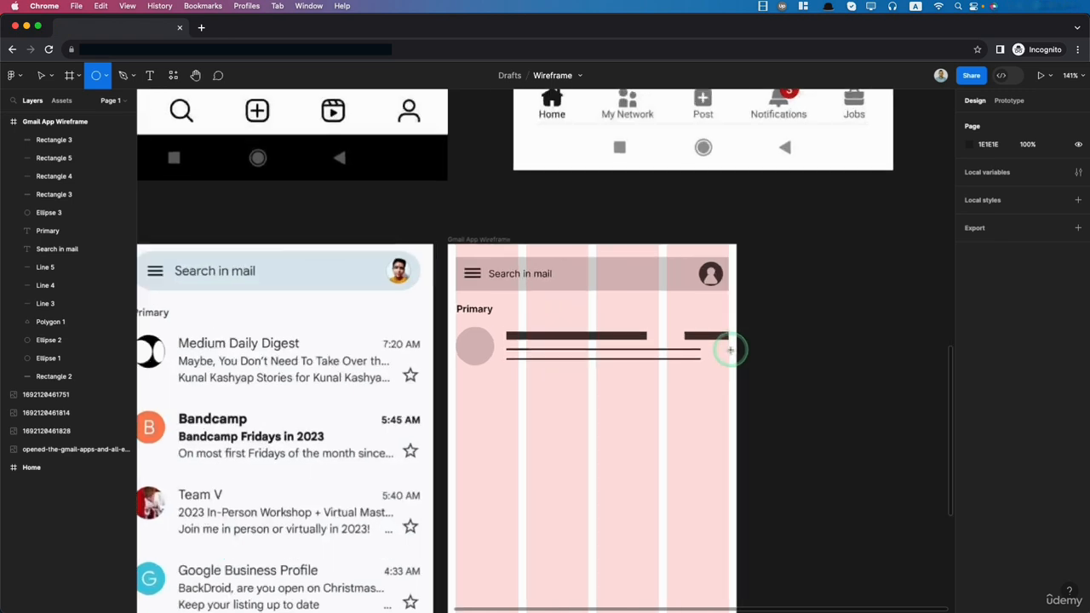
{"action": "scroll", "coordinate": [730, 351], "scroll_direction": "up", "scroll_amount": 3}
{"action": "left_click_drag", "start_coordinate": [715, 349], "coordinate": [725, 359]}
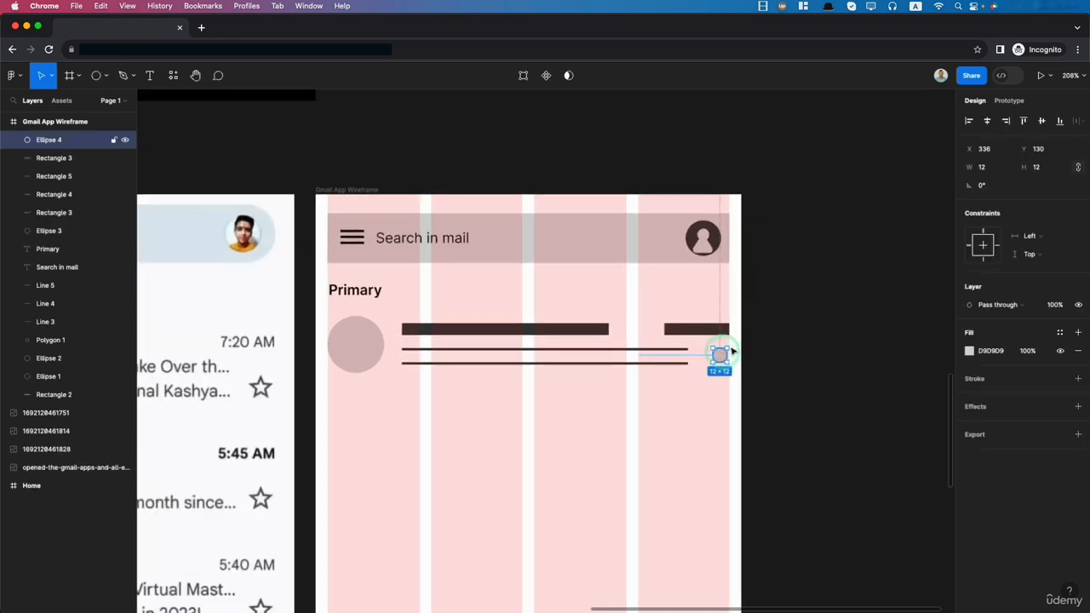
- Set the small circle's size to 15 by 15 and align it to the last column's right edge
{"action": "left_click", "coordinate": [991, 168]}
{"action": "type", "text": "1"}
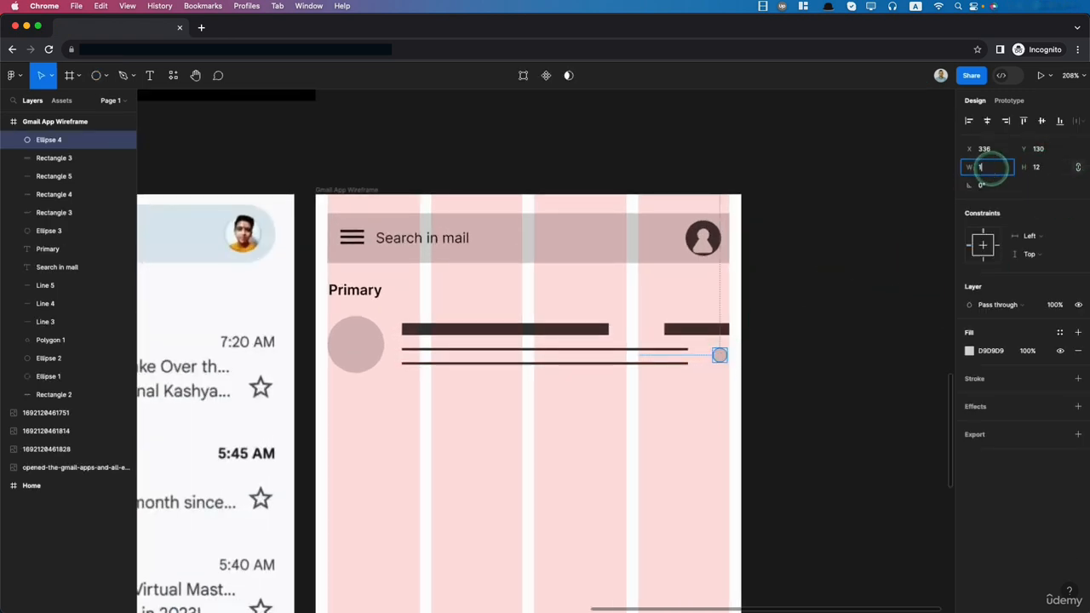
{"action": "type", "text": "5"}
{"action": "key", "text": "Tab"}
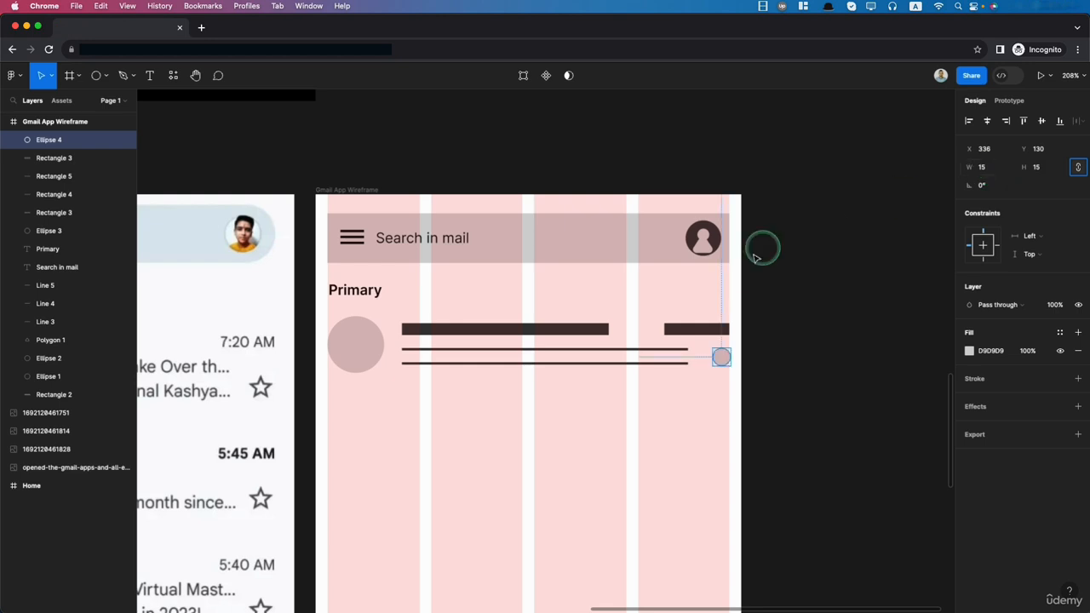
{"action": "left_click_drag", "start_coordinate": [721, 358], "coordinate": [721, 358]}
- Fill the small circle with the dark grey 3F3F3F sampled from the profile icon
{"action": "left_click", "coordinate": [970, 351]}
{"action": "left_click", "coordinate": [835, 478]}
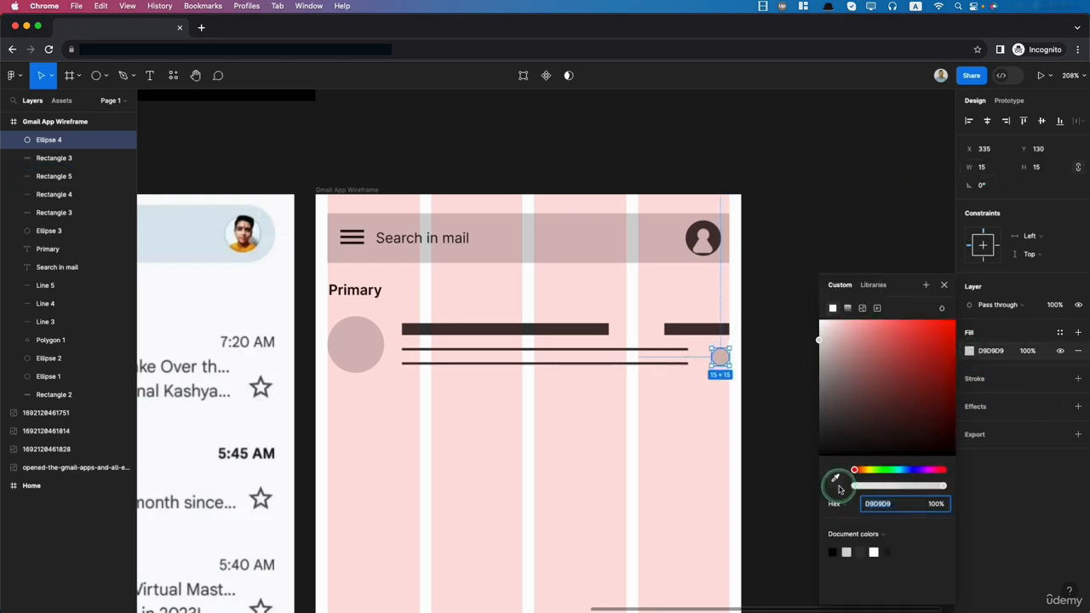
{"action": "left_click", "coordinate": [715, 241]}
{"action": "left_click", "coordinate": [718, 434]}
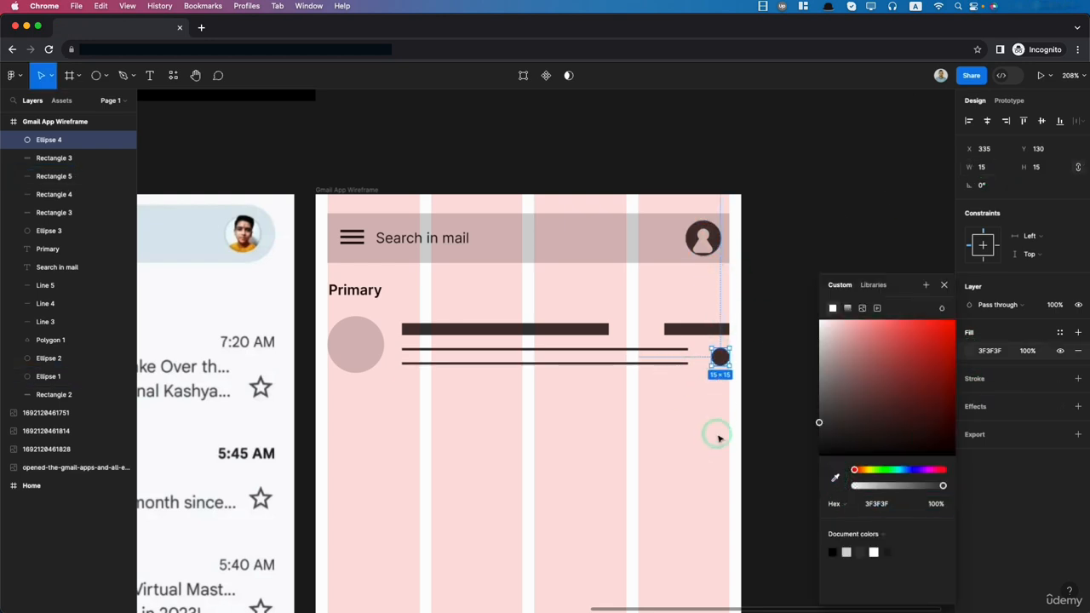
- Group the mail item's avatar, lines and small circle, and place a copy of the group 20 below it
{"action": "scroll", "coordinate": [720, 438], "scroll_direction": "down", "scroll_amount": 5}
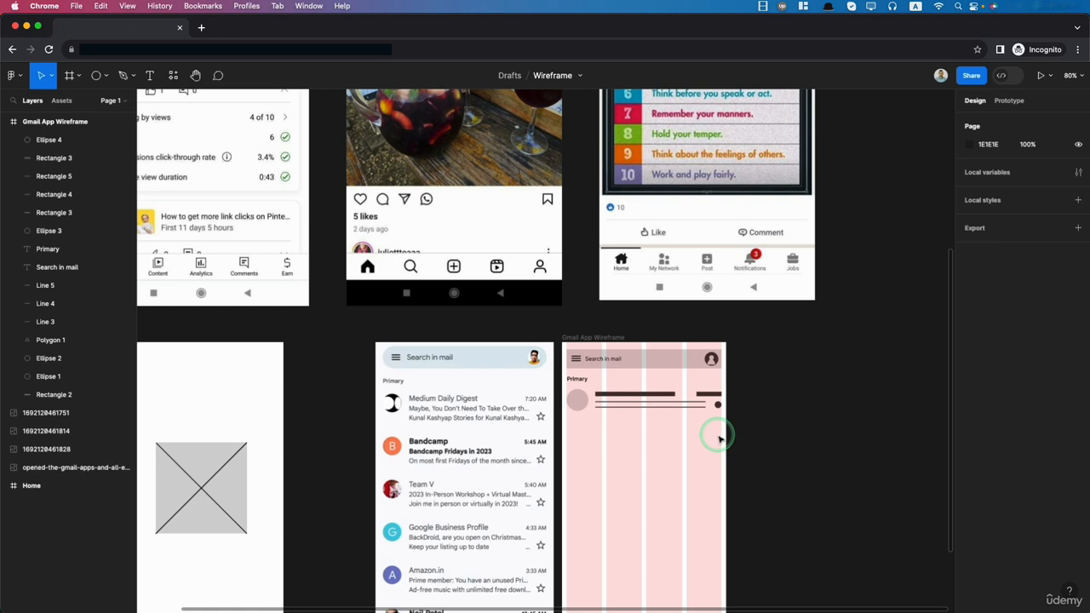
{"action": "left_click_drag", "start_coordinate": [743, 429], "coordinate": [564, 392]}
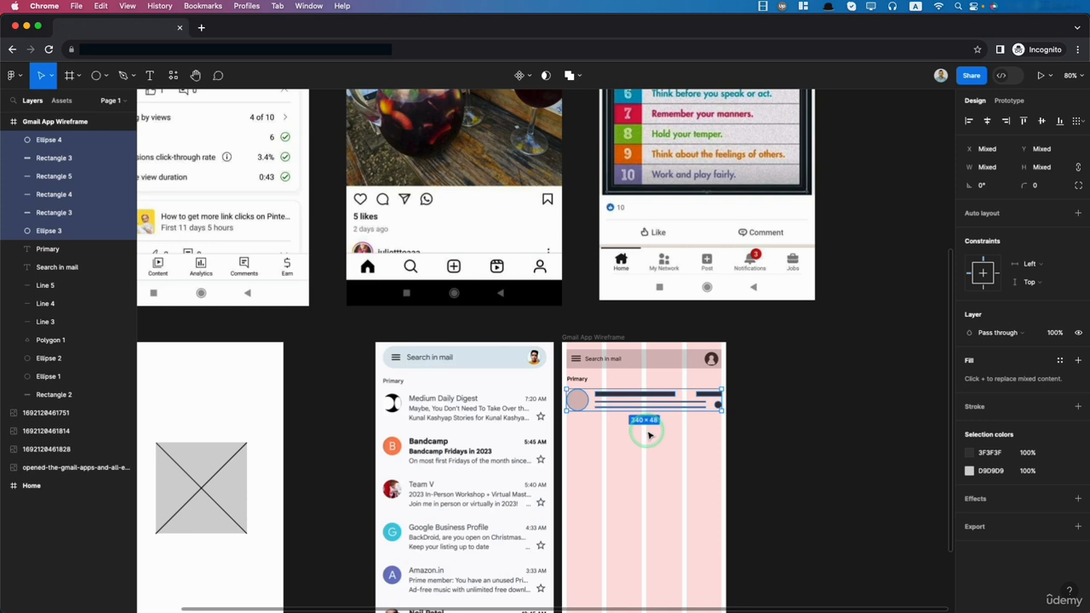
{"action": "key", "text": "super+g"}
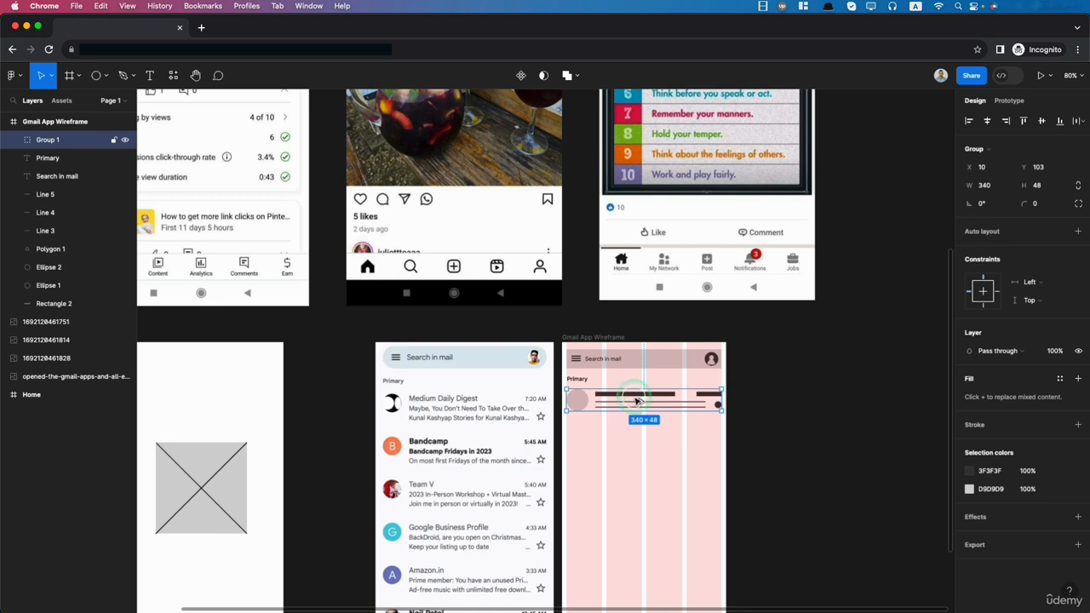
{"action": "left_click_drag", "start_coordinate": [637, 400], "coordinate": [637, 432]}
{"action": "key", "text": "Up"}
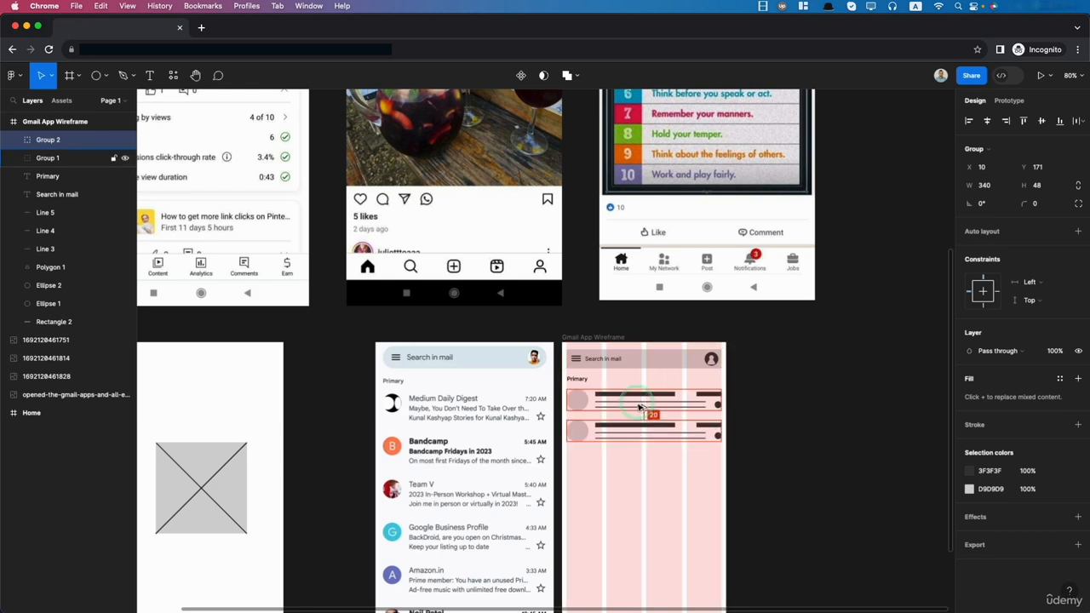
- Copy the mail item group to a third row 20 below, and duplicate the three rows underneath at the same spacing to make six
{"action": "left_click_drag", "start_coordinate": [640, 408], "coordinate": [645, 466]}
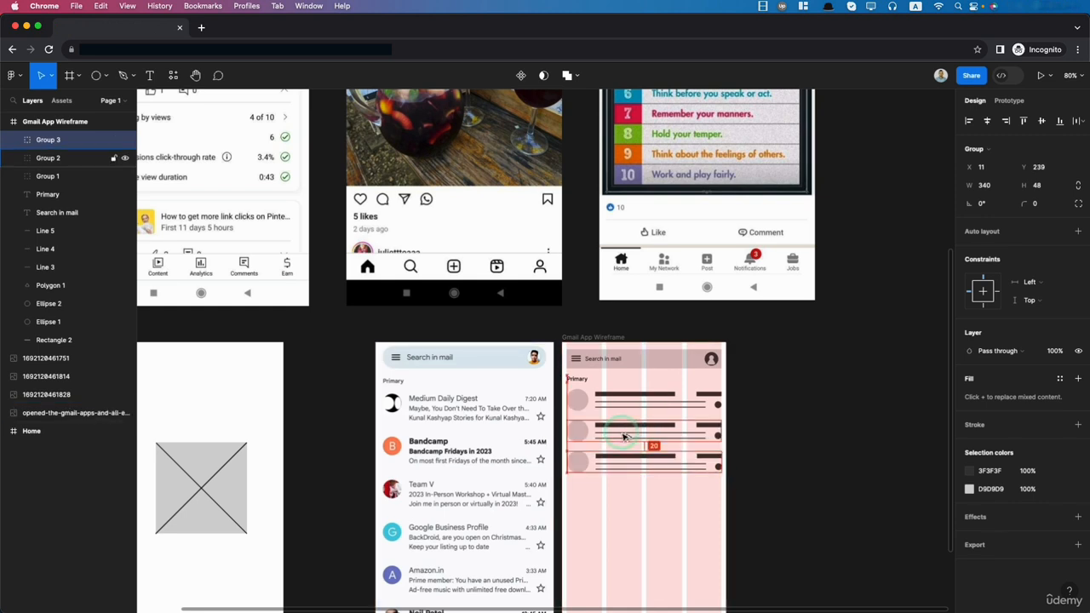
{"action": "left_click_drag", "start_coordinate": [728, 521], "coordinate": [600, 390]}
{"action": "left_click", "coordinate": [653, 439]}
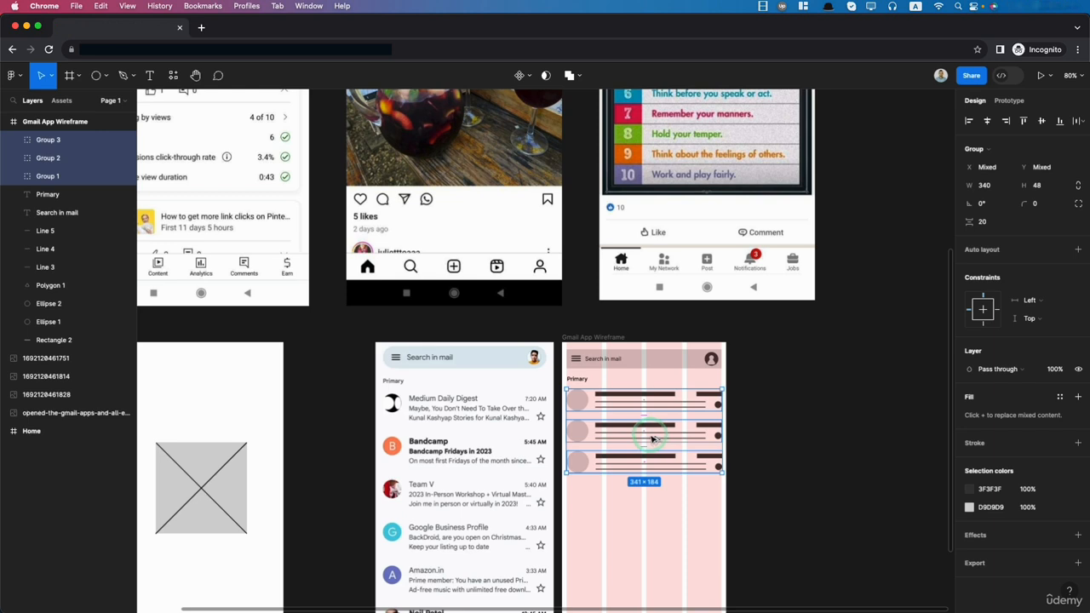
{"action": "key", "text": "super+d"}
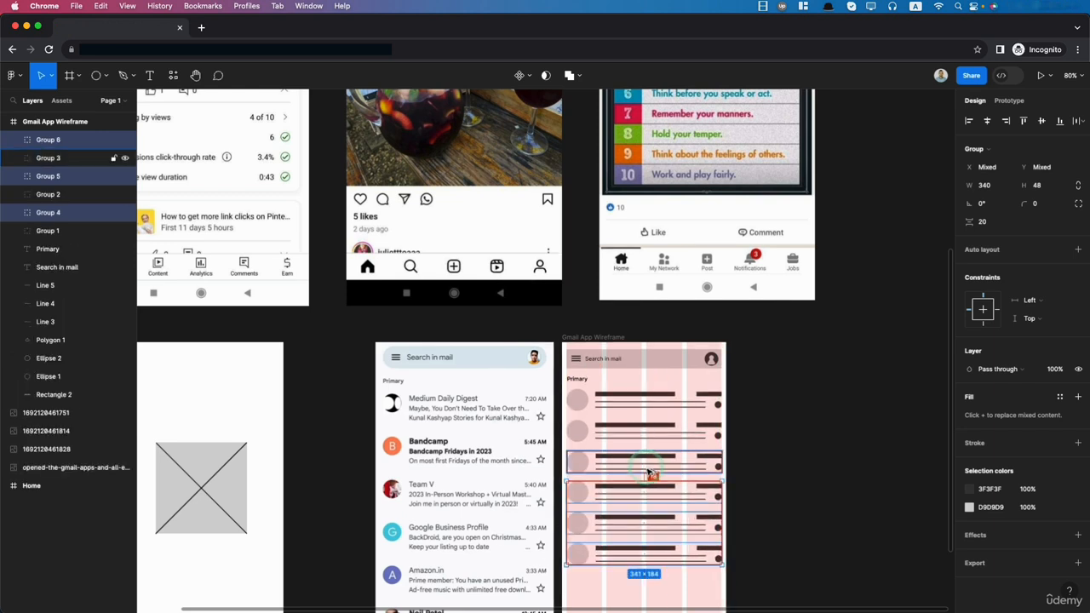
{"action": "key", "text": "alt+Down"}
{"action": "key", "text": "alt+Down"}
- Shift the lower mail items down so the gaps below the first and second items are each 30
{"action": "left_click_drag", "start_coordinate": [726, 450], "coordinate": [581, 255]}
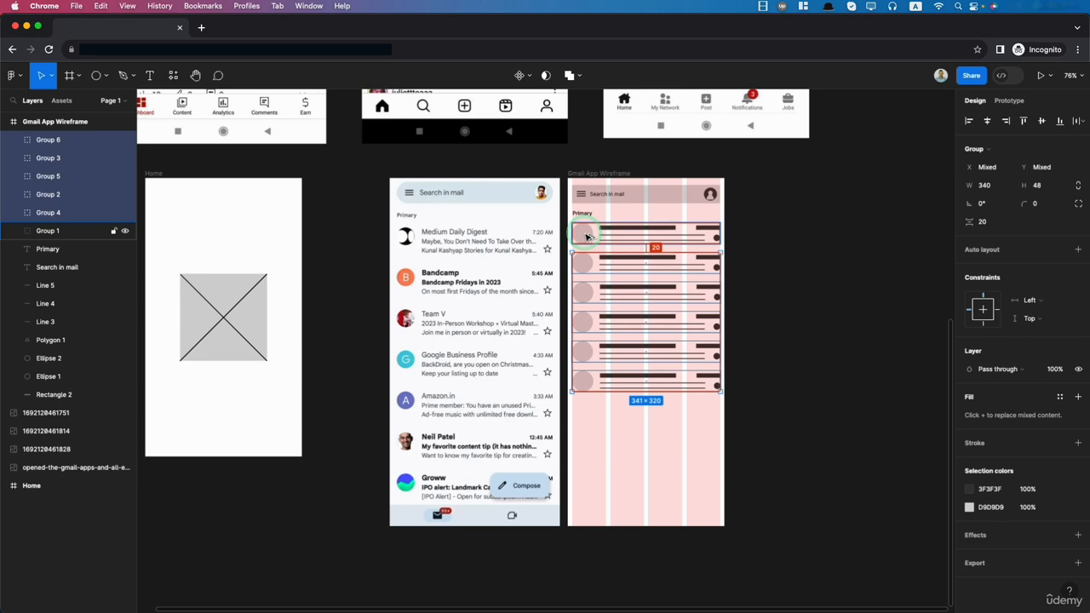
{"action": "key", "text": "alt+Down"}
{"action": "key", "text": "alt+Down"}
{"action": "key", "text": "alt+Down"}
{"action": "key", "text": "alt+Down"}
{"action": "key", "text": "alt+Down"}
{"action": "key", "text": "alt+Down"}
{"action": "key", "text": "alt+Down"}
{"action": "key", "text": "alt+Down"}
{"action": "key", "text": "alt+Down"}
{"action": "key", "text": "alt+Down"}
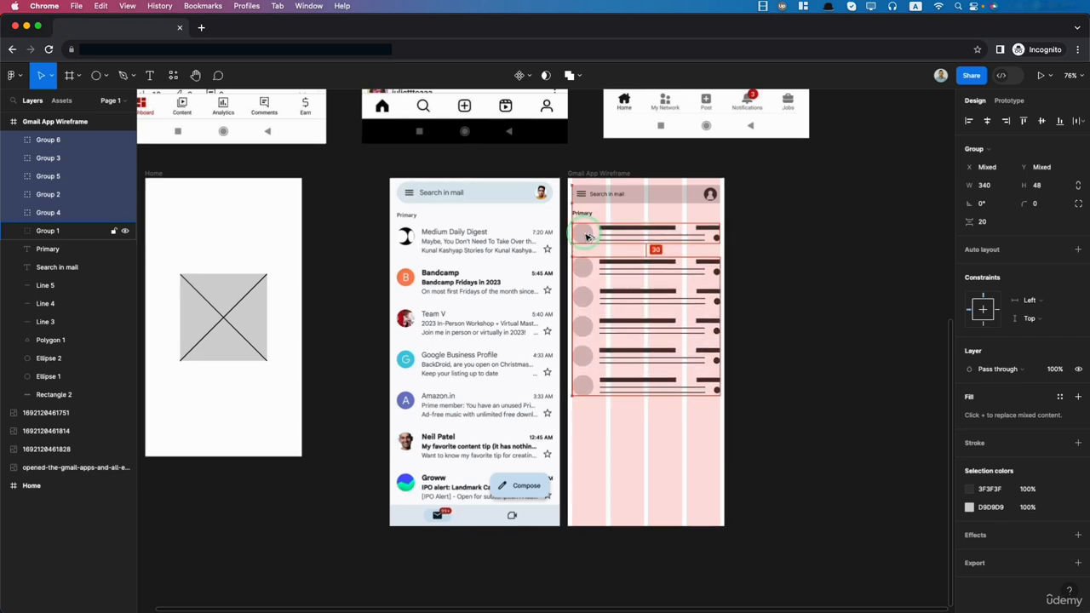
{"action": "left_click_drag", "start_coordinate": [694, 452], "coordinate": [584, 295]}
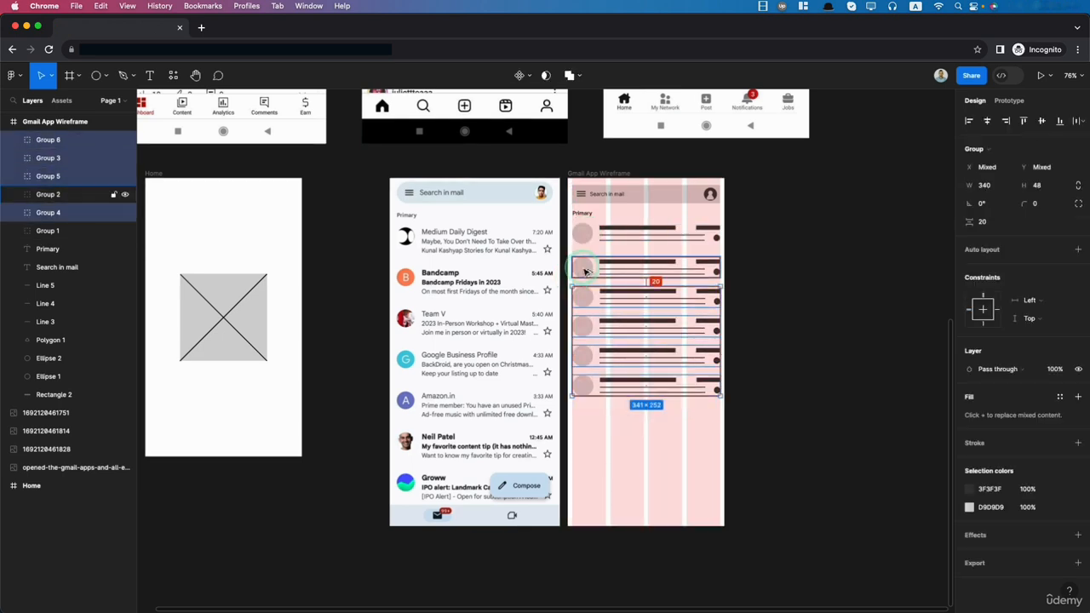
{"action": "key", "text": "alt+Down"}
{"action": "key", "text": "alt+Down"}
{"action": "key", "text": "alt+Down"}
{"action": "key", "text": "alt+Down"}
{"action": "key", "text": "alt+Down"}
{"action": "key", "text": "alt+Down"}
{"action": "key", "text": "alt+Down"}
{"action": "key", "text": "alt+Down"}
{"action": "key", "text": "alt+Down"}
{"action": "key", "text": "alt+Down"}
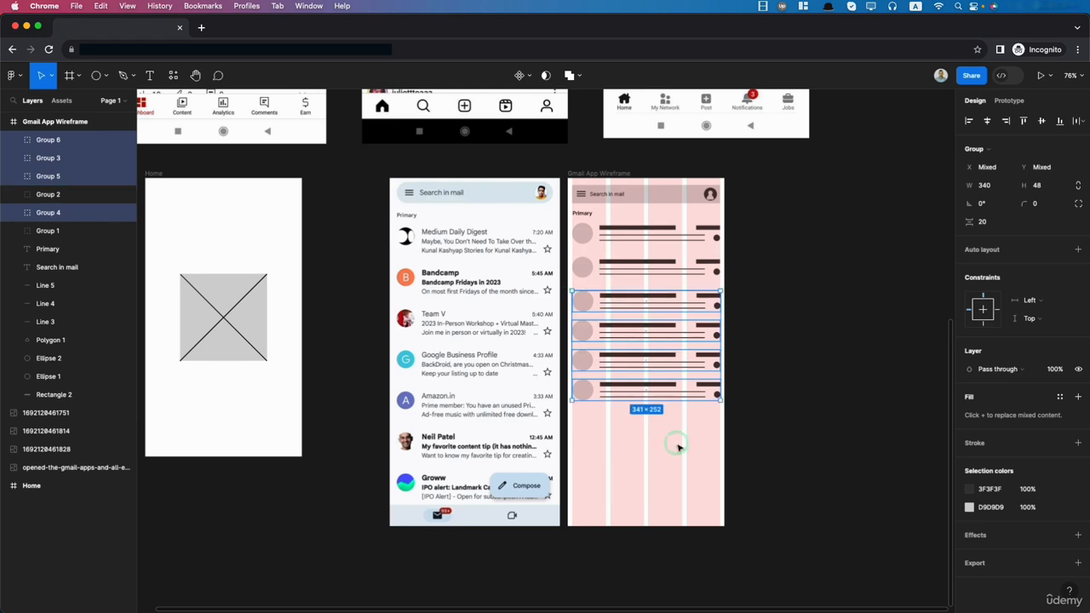
- Shift the remaining lower mail items down so the gaps below the third and fourth items are each 30
{"action": "left_click_drag", "start_coordinate": [705, 465], "coordinate": [581, 330]}
{"action": "key", "text": "alt+Down"}
{"action": "key", "text": "alt+Down"}
{"action": "key", "text": "alt+Down"}
{"action": "key", "text": "alt+Down"}
{"action": "key", "text": "alt+Down"}
{"action": "key", "text": "alt+Down"}
{"action": "key", "text": "alt+Down"}
{"action": "key", "text": "alt+Down"}
{"action": "key", "text": "alt+Down"}
{"action": "key", "text": "alt+Down"}
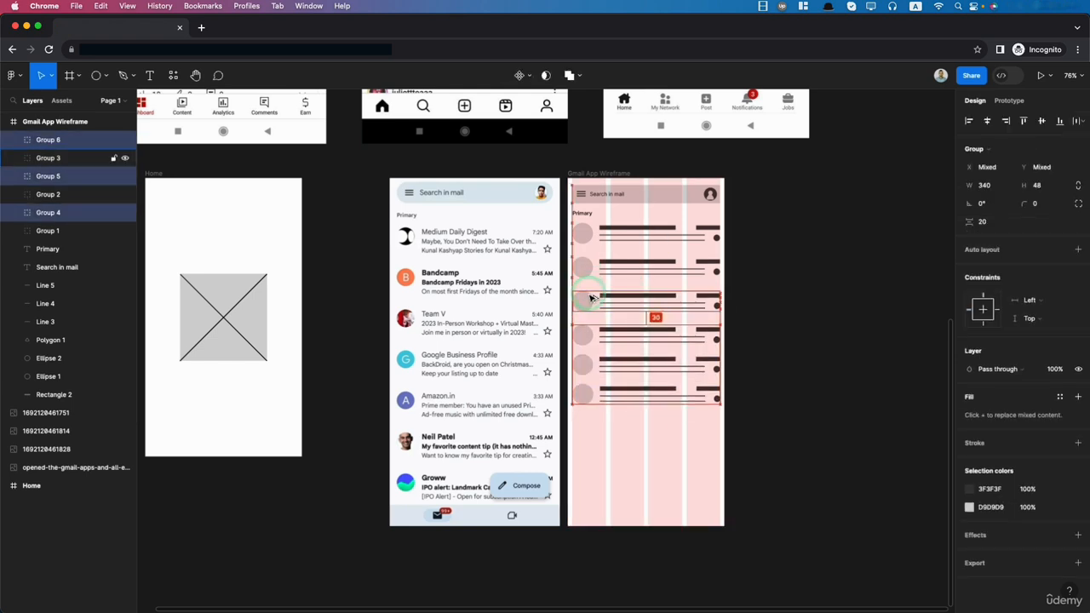
{"action": "left_click_drag", "start_coordinate": [710, 452], "coordinate": [578, 358]}
{"action": "key", "text": "alt+Down"}
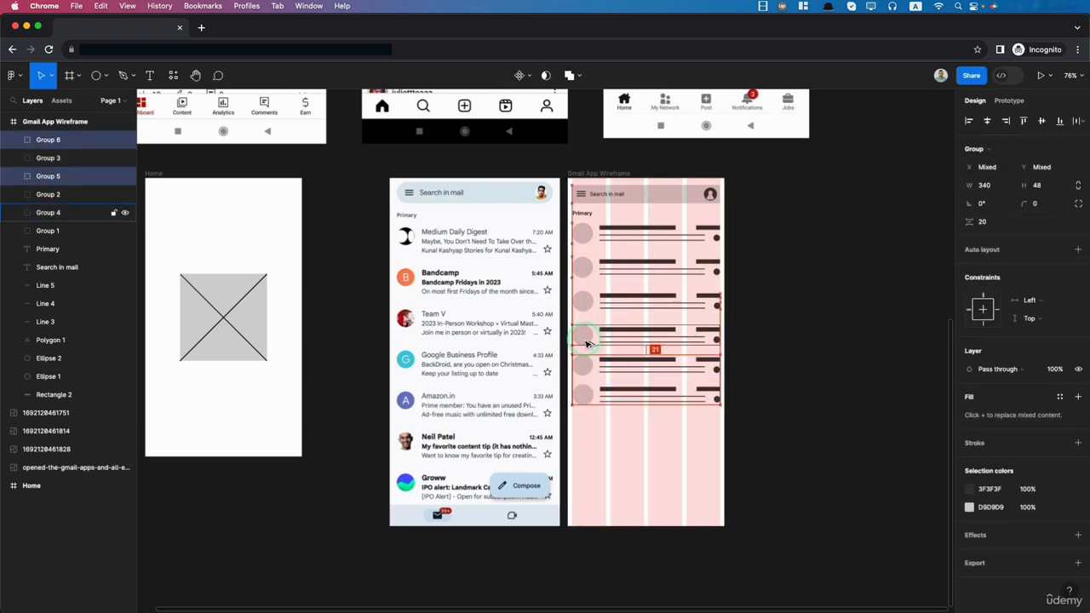
{"action": "key", "text": "alt+Down"}
{"action": "key", "text": "alt+Down"}
{"action": "key", "text": "alt+Down"}
{"action": "key", "text": "alt+Down"}
{"action": "key", "text": "alt+Down"}
{"action": "key", "text": "alt+Down"}
{"action": "key", "text": "alt+Down"}
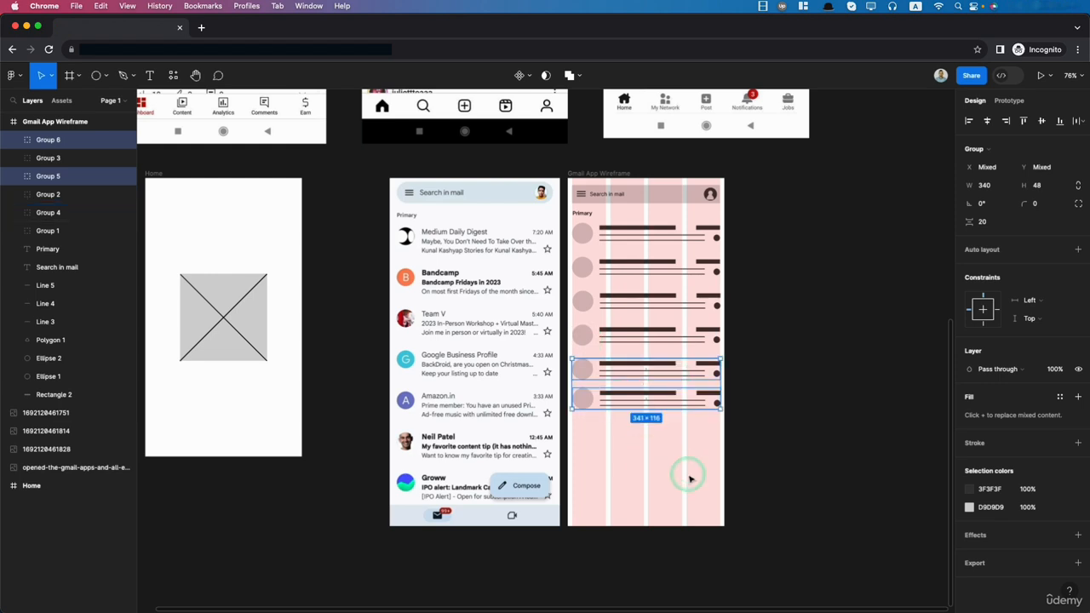
- Move the sixth mail item down to leave a gap of 30 below the fifth item
{"action": "left_click_drag", "start_coordinate": [691, 476], "coordinate": [579, 391]}
{"action": "key", "text": "alt+Down"}
{"action": "key", "text": "alt+Down"}
{"action": "key", "text": "alt+Down"}
{"action": "key", "text": "alt+Down"}
{"action": "key", "text": "alt+Down"}
{"action": "key", "text": "alt+Down"}
{"action": "key", "text": "alt+Down"}
{"action": "key", "text": "alt+Down"}
{"action": "key", "text": "alt+Down"}
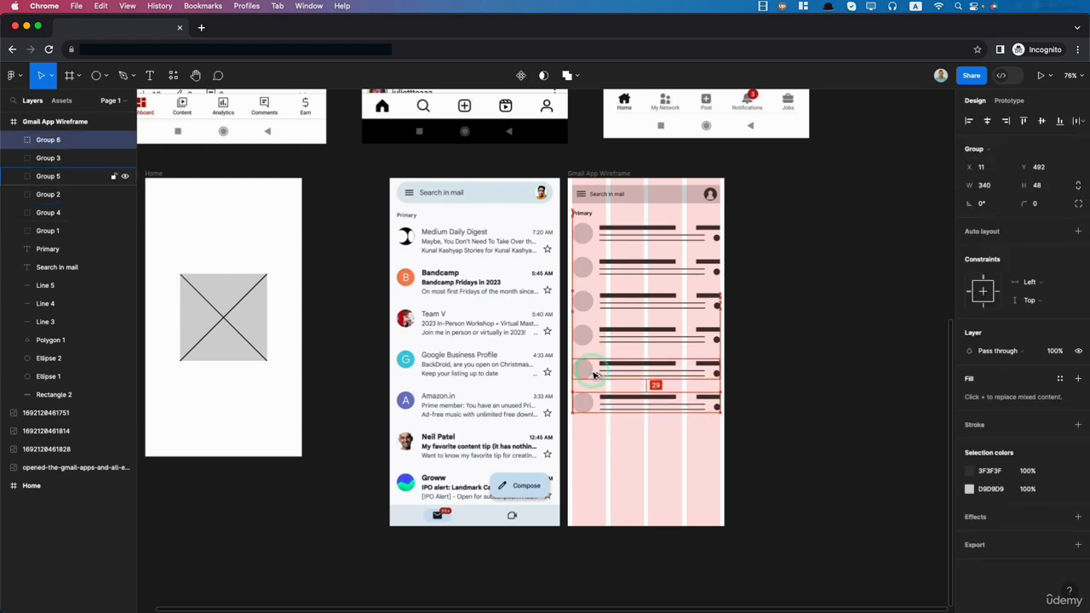
- Place a copy of the last three mail items about 30 below the list and delete the lowest copied item
{"action": "left_click_drag", "start_coordinate": [705, 458], "coordinate": [572, 324]}
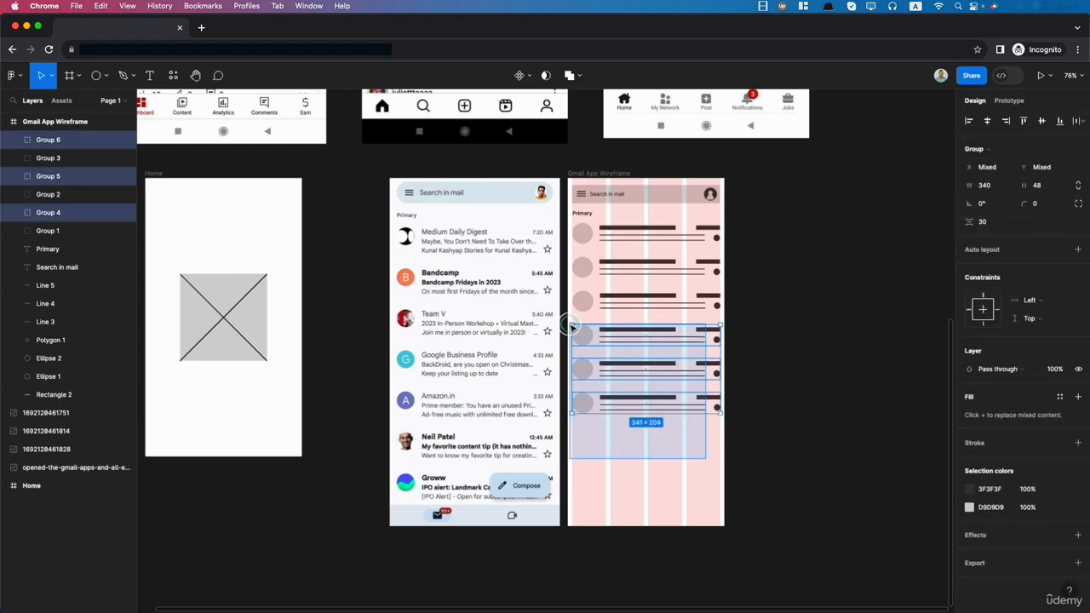
{"action": "left_click", "coordinate": [638, 378]}
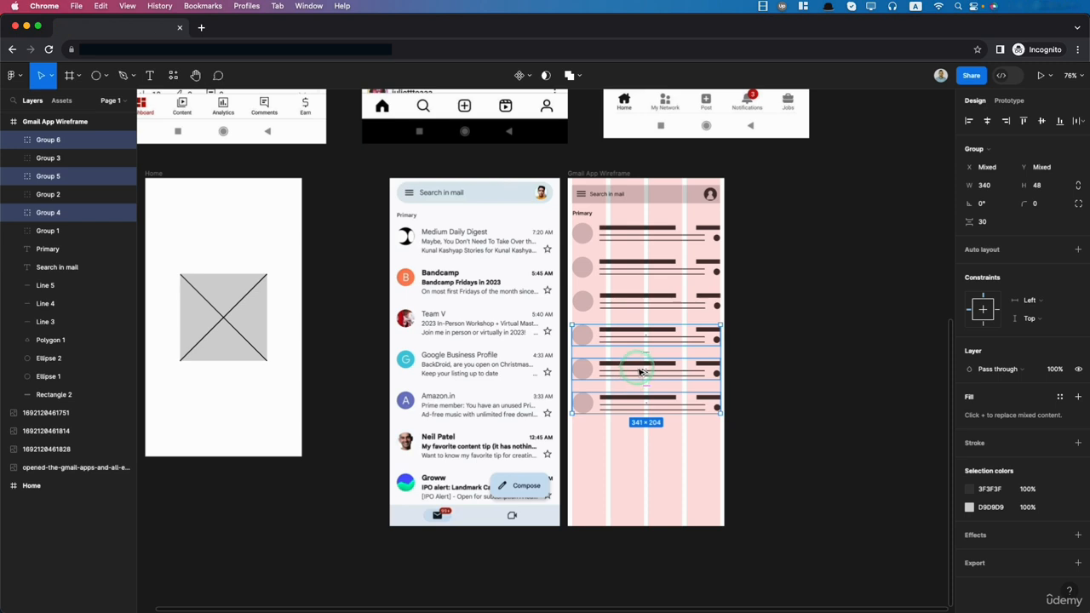
{"action": "left_click_drag", "start_coordinate": [639, 372], "coordinate": [639, 474]}
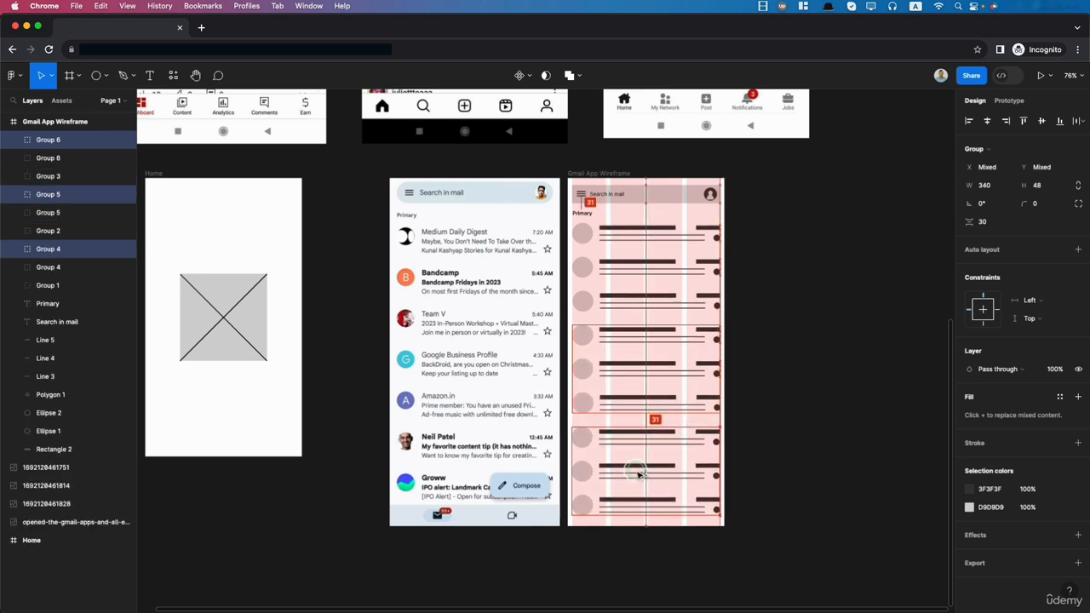
{"action": "left_click_drag", "start_coordinate": [765, 530], "coordinate": [572, 493]}
{"action": "key", "text": "Delete"}
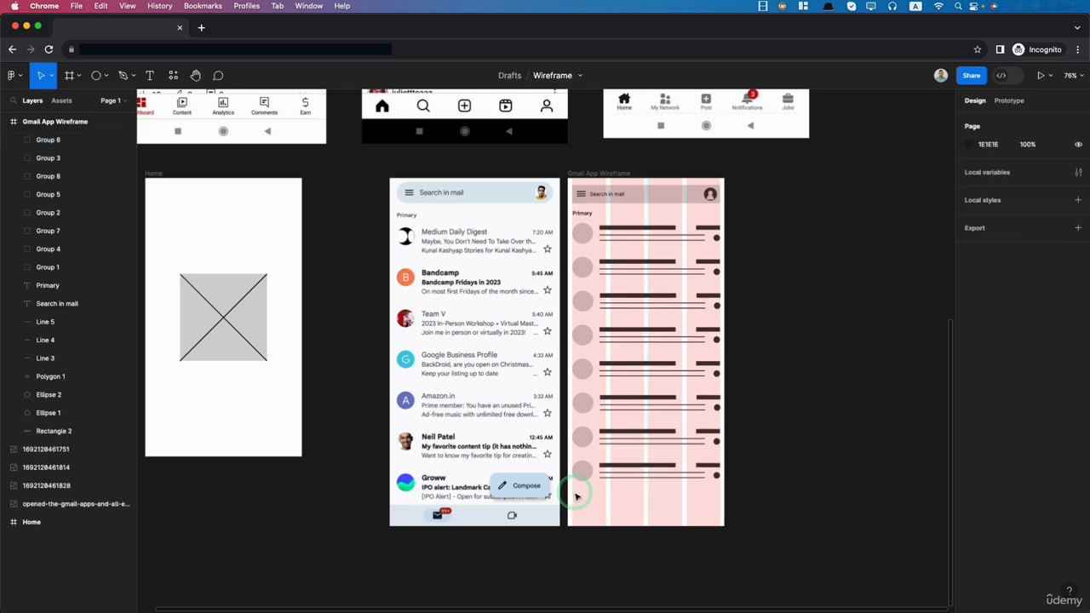
- Draw a full-width rectangle of about 360 by 59 at the bottom of the Gmail App Wireframe frame as the navigation bar
{"action": "scroll", "coordinate": [576, 496], "scroll_direction": "down", "scroll_amount": 1}
{"action": "left_click", "coordinate": [419, 503]}
{"action": "left_click", "coordinate": [853, 524]}
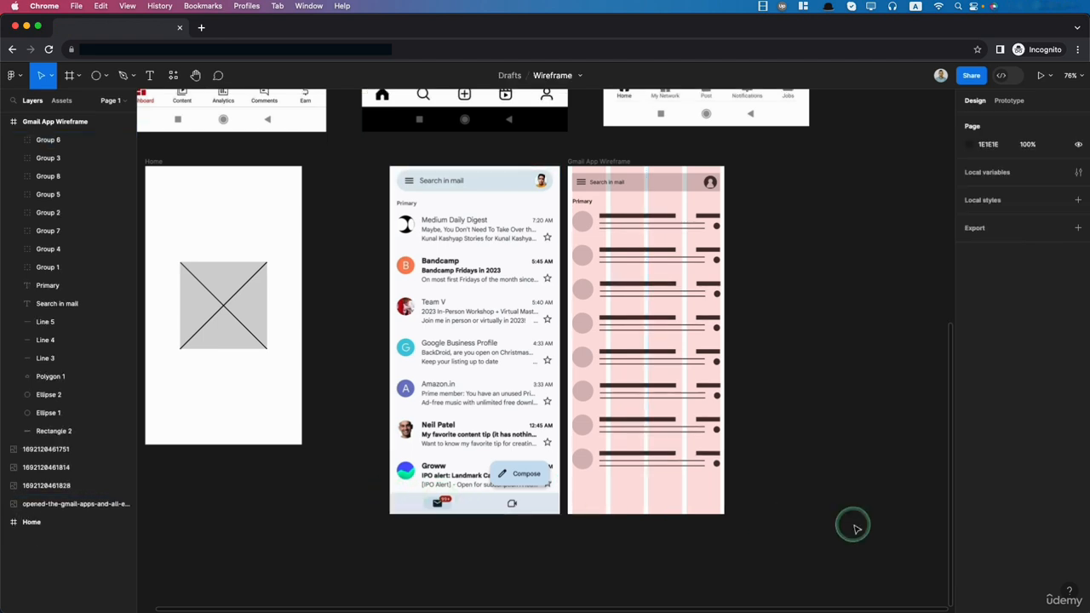
{"action": "left_click", "coordinate": [211, 236]}
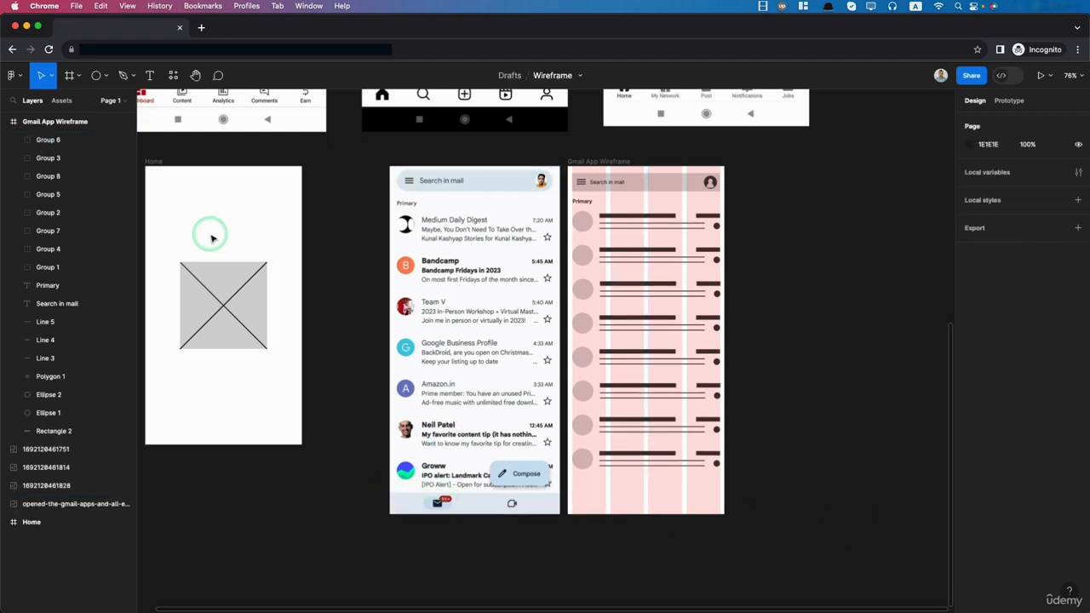
{"action": "left_click", "coordinate": [106, 76]}
{"action": "left_click", "coordinate": [87, 105]}
{"action": "mouse_move", "coordinate": [542, 501]}
{"action": "left_mouse_down"}
{"action": "mouse_move", "coordinate": [566, 492]}
{"action": "mouse_move", "coordinate": [726, 516]}
{"action": "left_mouse_up"}
{"action": "left_click", "coordinate": [631, 497]}
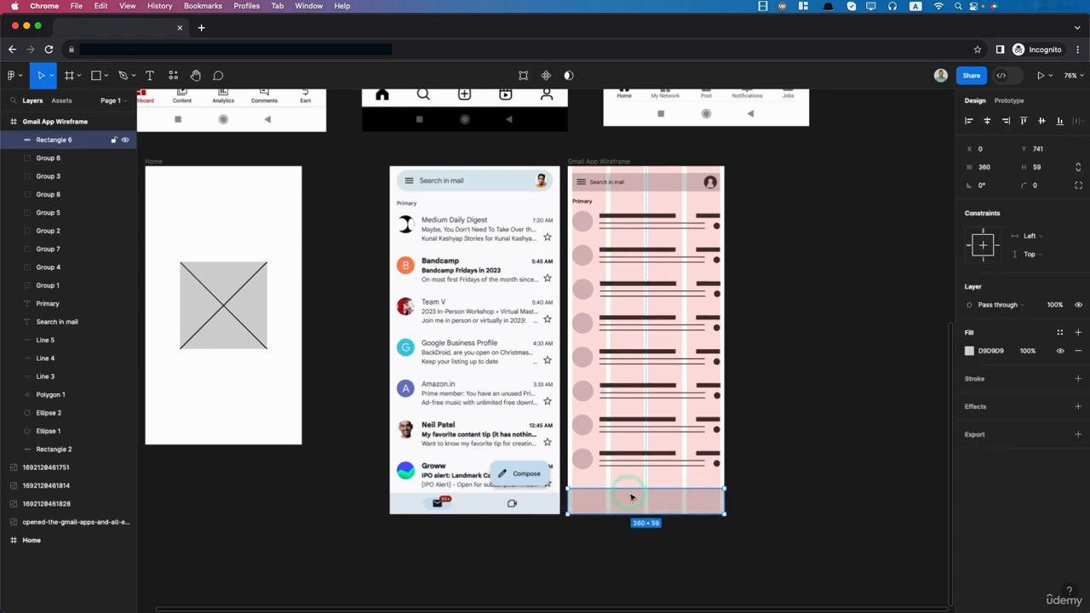
- Set the navigation bar rectangle's height to 40
{"action": "left_click", "coordinate": [1037, 167]}
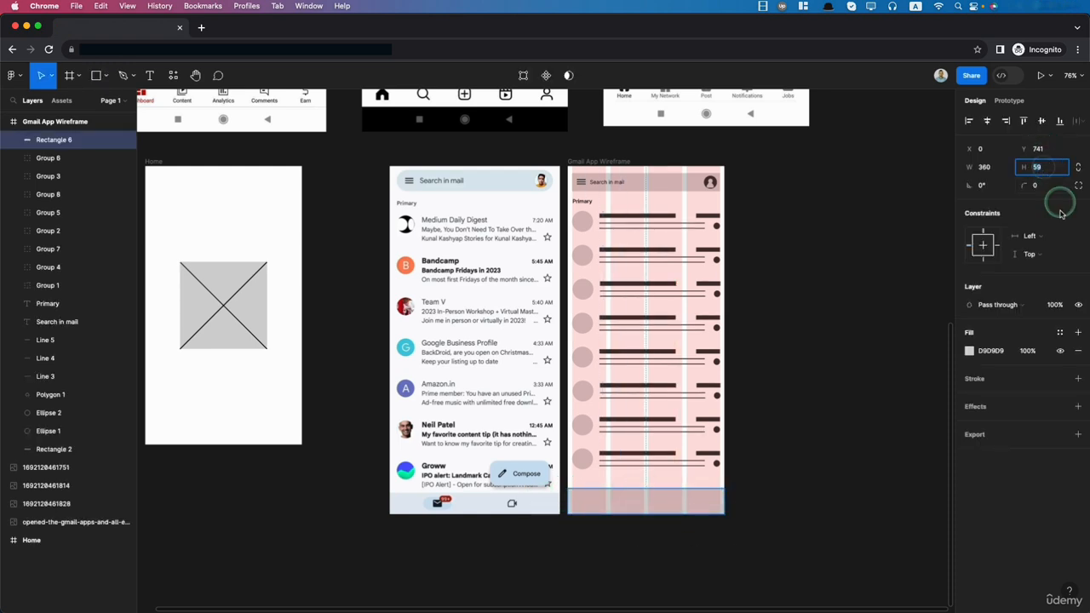
{"action": "type", "text": "40"}
{"action": "key", "text": "Return"}
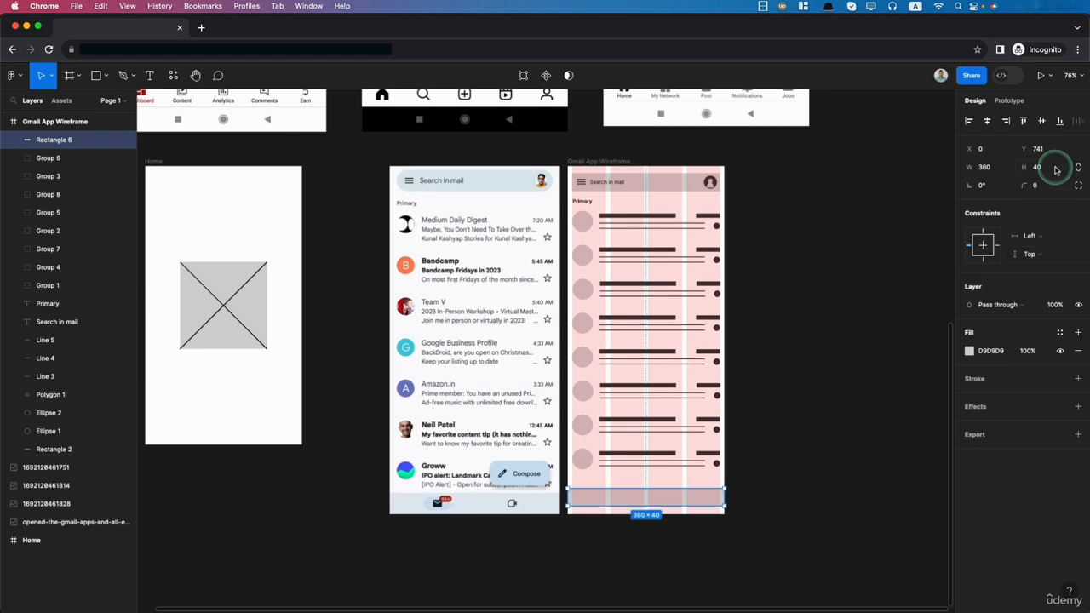
- Set the navigation bar rectangle's height to 50 and move it flush with the frame's bottom edge
{"action": "left_click", "coordinate": [1056, 169]}
{"action": "type", "text": "50"}
{"action": "key", "text": "Return"}
{"action": "left_click_drag", "start_coordinate": [638, 502], "coordinate": [639, 506]}
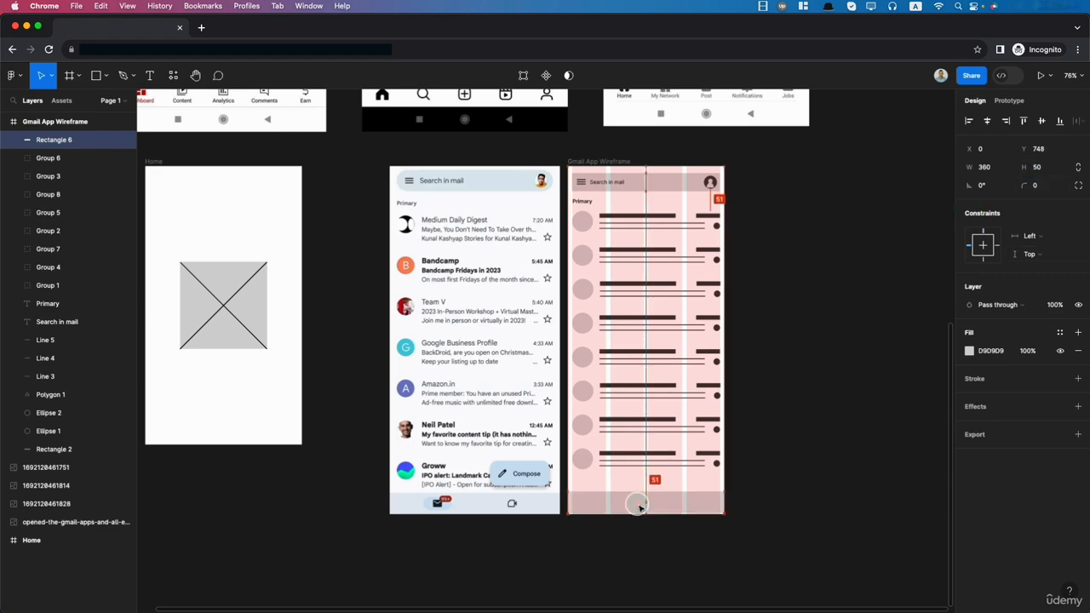
{"action": "left_click", "coordinate": [725, 540]}
- Draw a circle of about 37 by 37 in the left half of the navigation bar as the mail icon placeholder
{"action": "scroll", "coordinate": [579, 528], "scroll_direction": "up", "scroll_amount": 8}
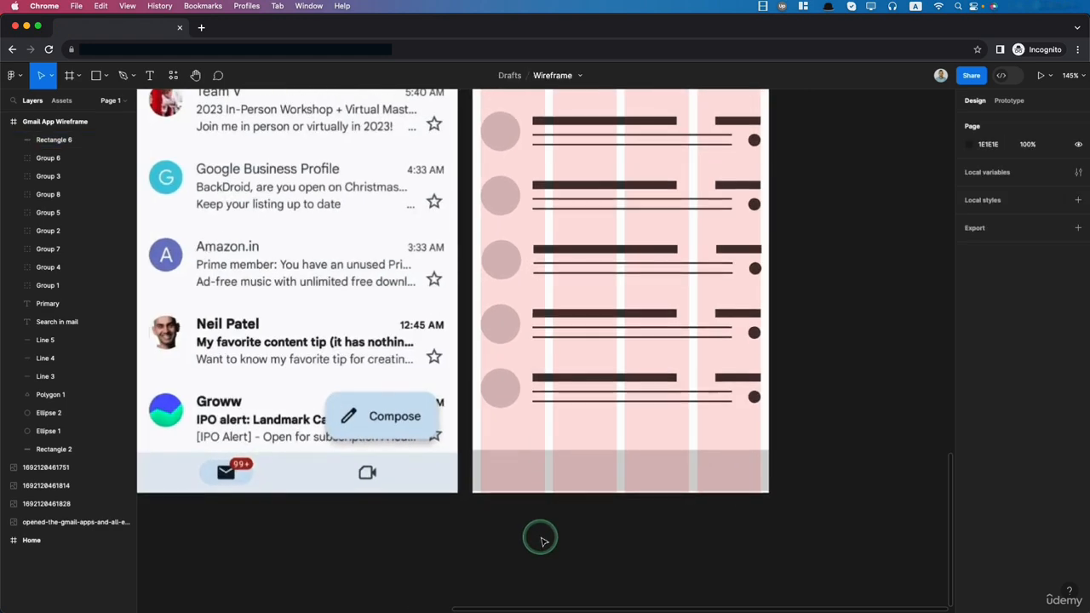
{"action": "left_click", "coordinate": [464, 402]}
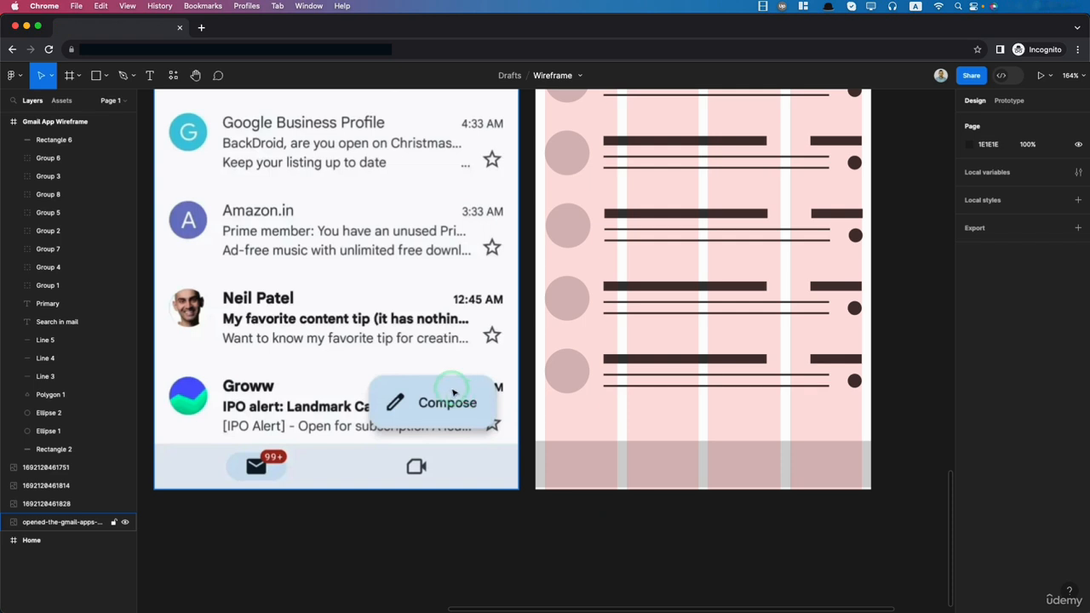
{"action": "left_click", "coordinate": [166, 167]}
{"action": "left_click", "coordinate": [104, 75]}
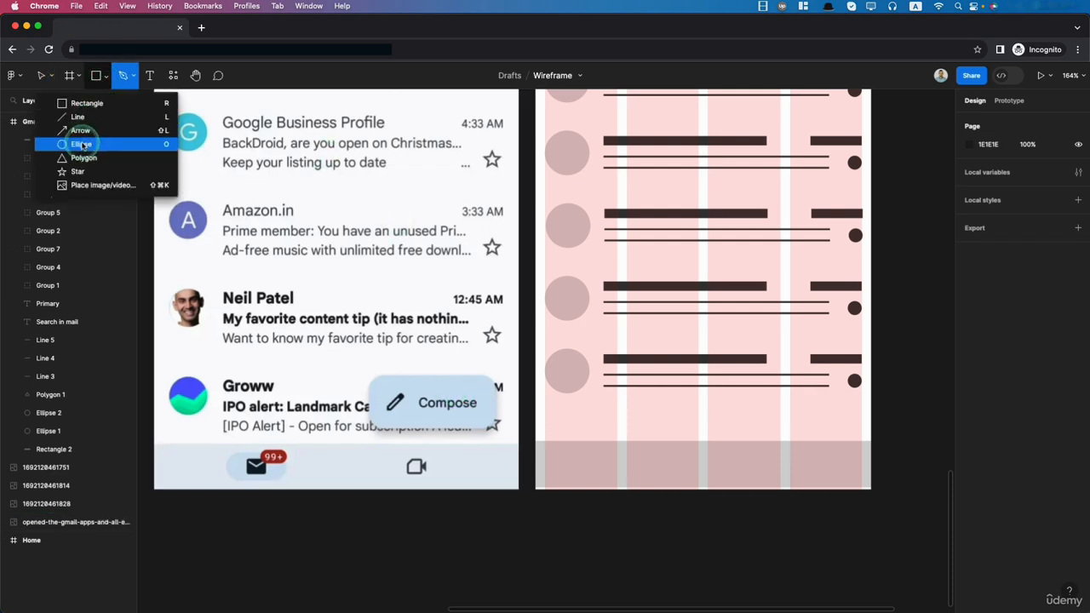
{"action": "left_click", "coordinate": [75, 138]}
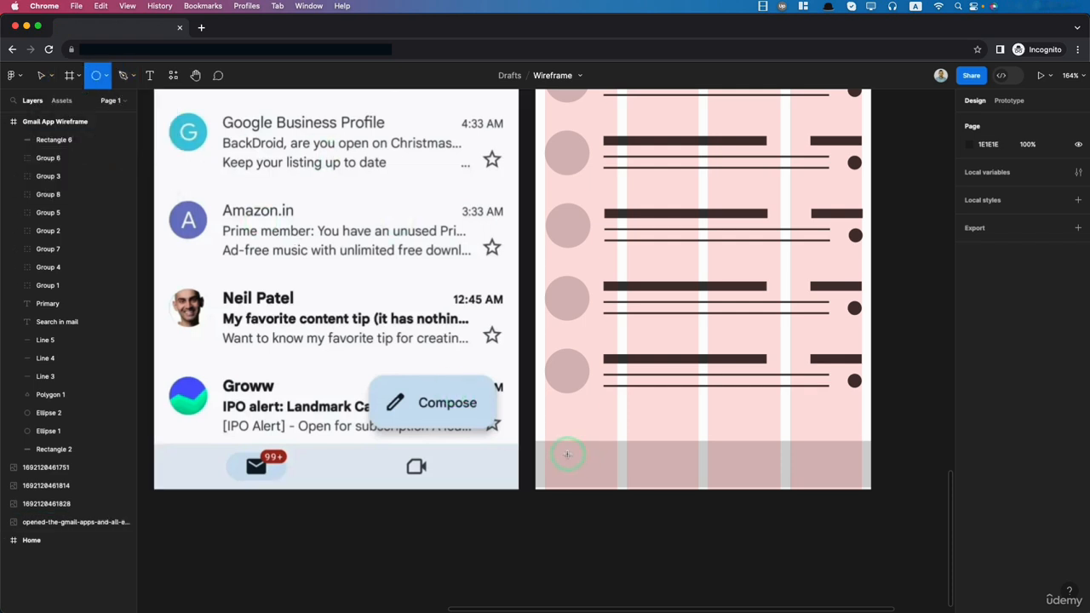
{"action": "left_click_drag", "start_coordinate": [568, 454], "coordinate": [612, 467]}
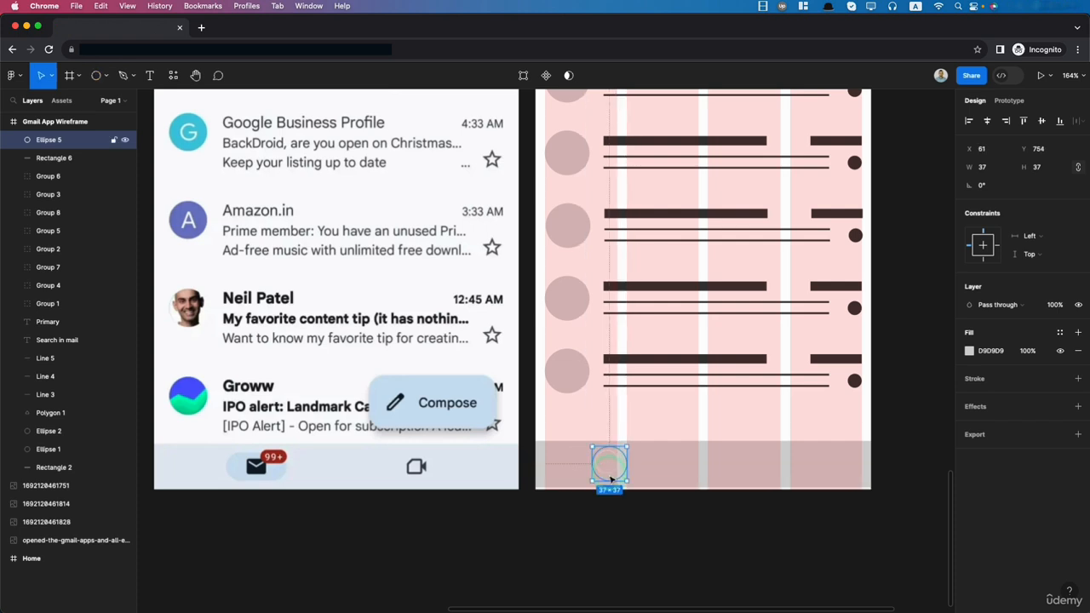
- Fill the navigation bar circle with the dark grey 3F3F3F sampled from a mail item's title line
{"action": "key", "text": "i"}
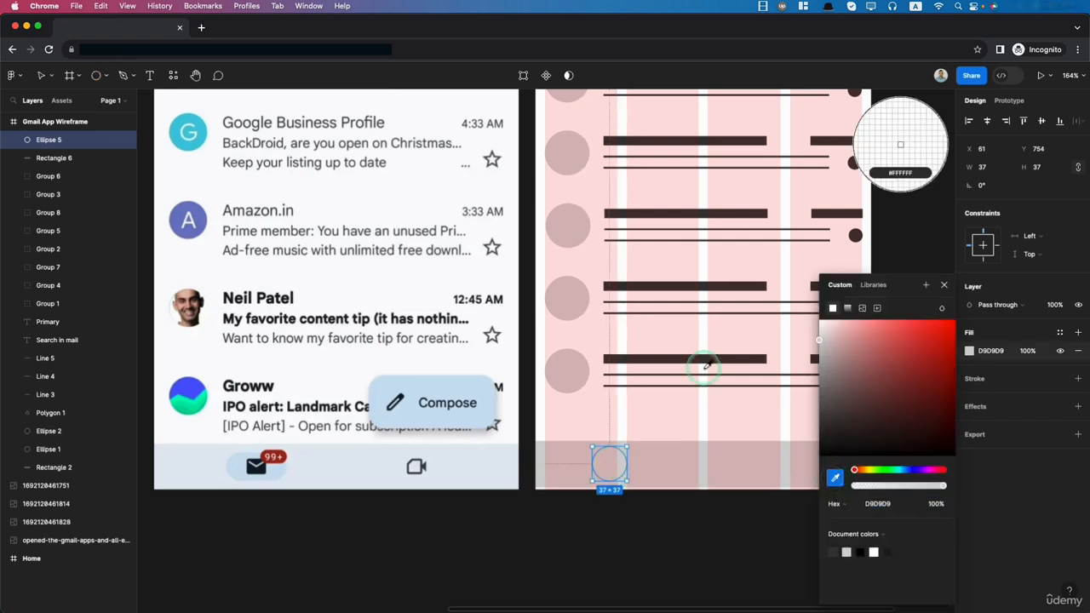
{"action": "left_click", "coordinate": [708, 358]}
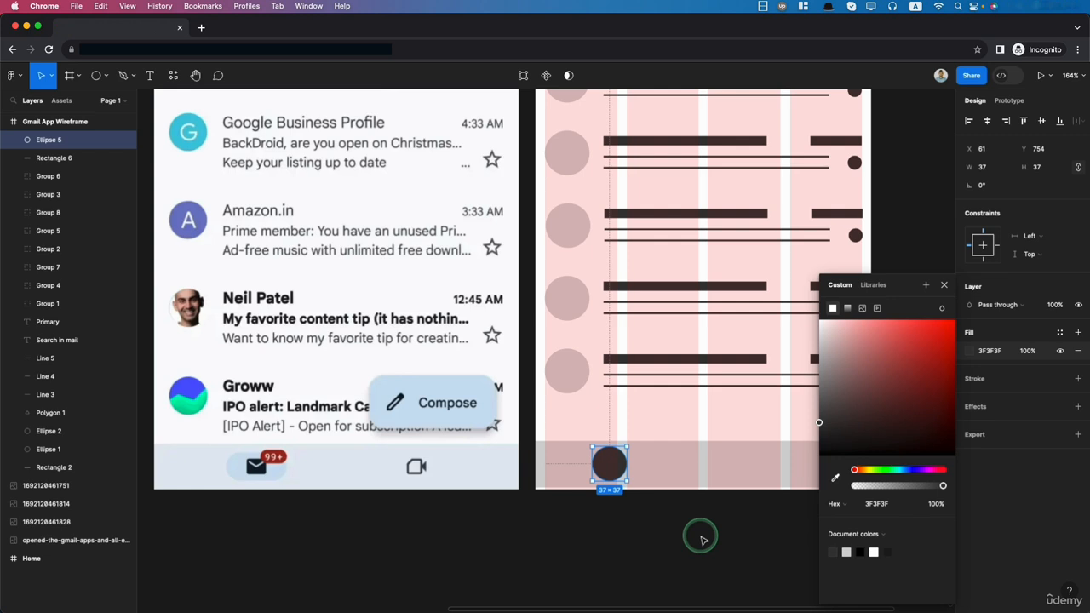
{"action": "left_click", "coordinate": [617, 472]}
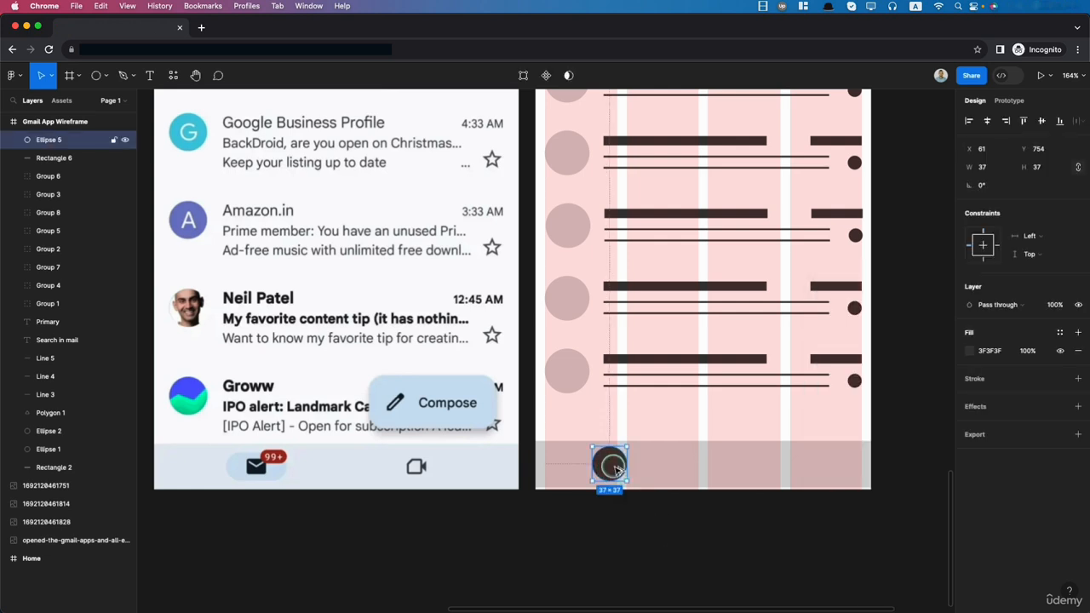
- Place a copy of the dark circle at the same height in the right half of the navigation bar as the video icon placeholder
{"action": "left_click_drag", "start_coordinate": [614, 468], "coordinate": [802, 471]}
{"action": "left_click", "coordinate": [817, 525]}
{"action": "scroll", "coordinate": [818, 525], "scroll_direction": "down", "scroll_amount": 5}
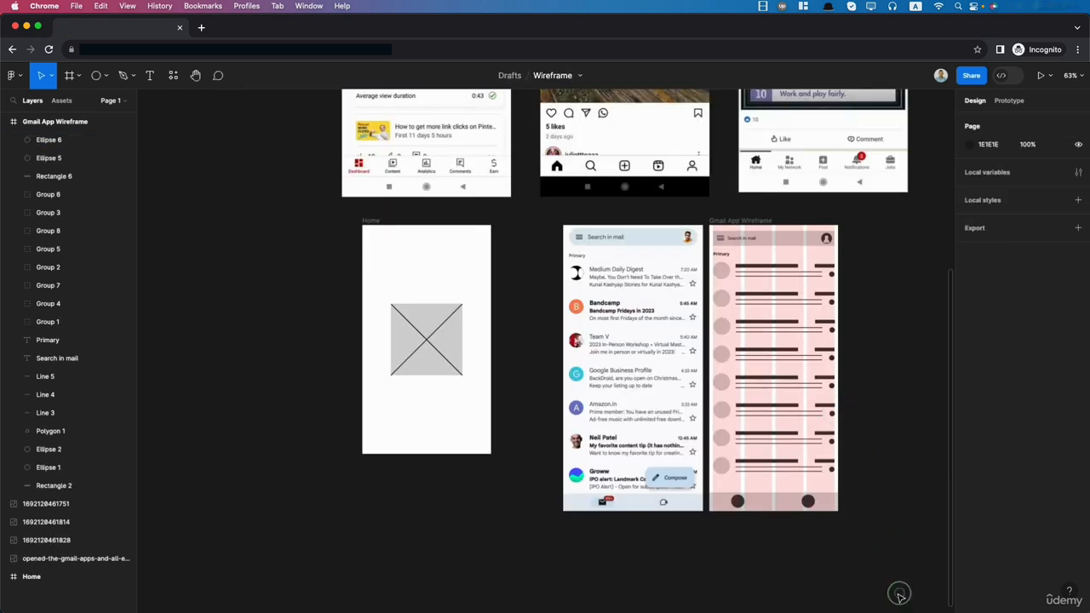
- Preview the Gmail wireframe in the phone mockup and return to the design canvas
{"action": "left_click_drag", "start_coordinate": [899, 592], "coordinate": [875, 421]}
{"action": "scroll", "coordinate": [914, 525], "scroll_direction": "up", "scroll_amount": 1}
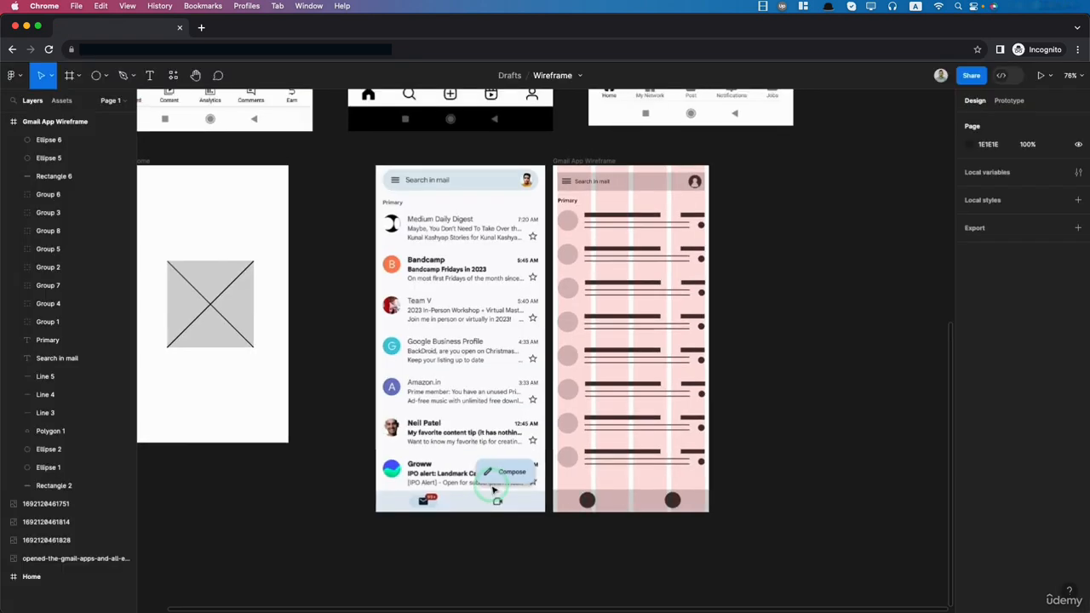
{"action": "scroll", "coordinate": [494, 491], "scroll_direction": "down", "scroll_amount": 2}
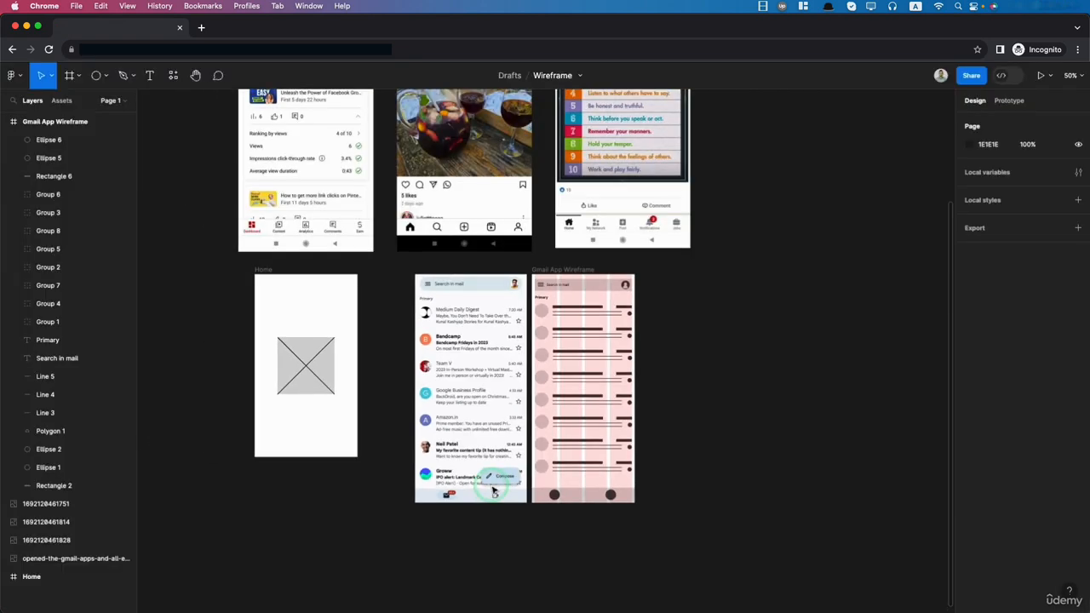
- Select the YouTube Studio reference screenshot above the wireframe frames
{"action": "scroll", "coordinate": [494, 492], "scroll_direction": "up", "scroll_amount": 5}
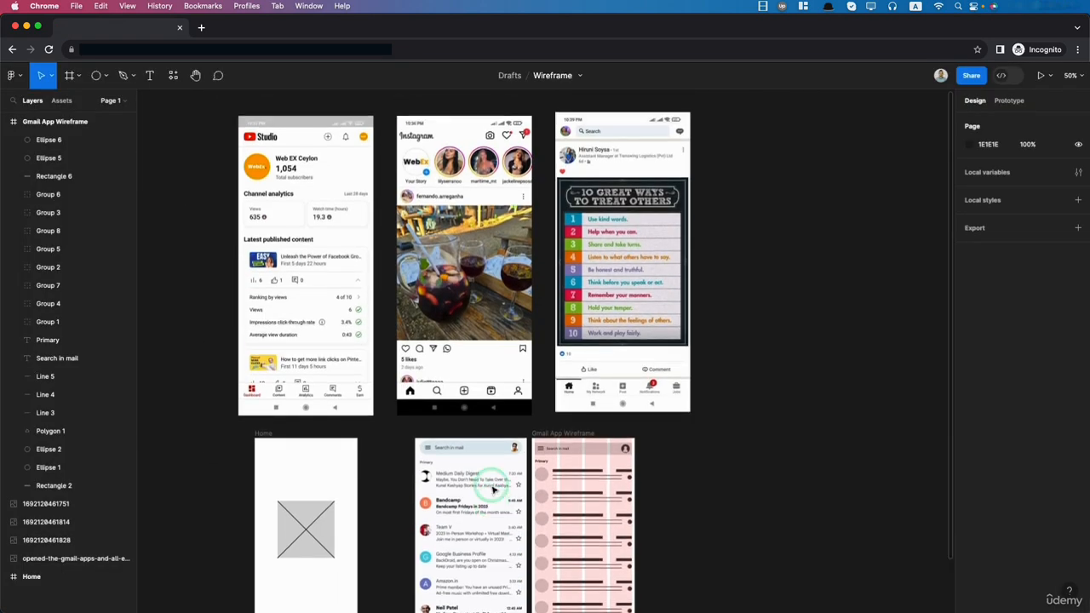
{"action": "left_click", "coordinate": [285, 125]}
{"action": "left_click", "coordinate": [274, 133]}
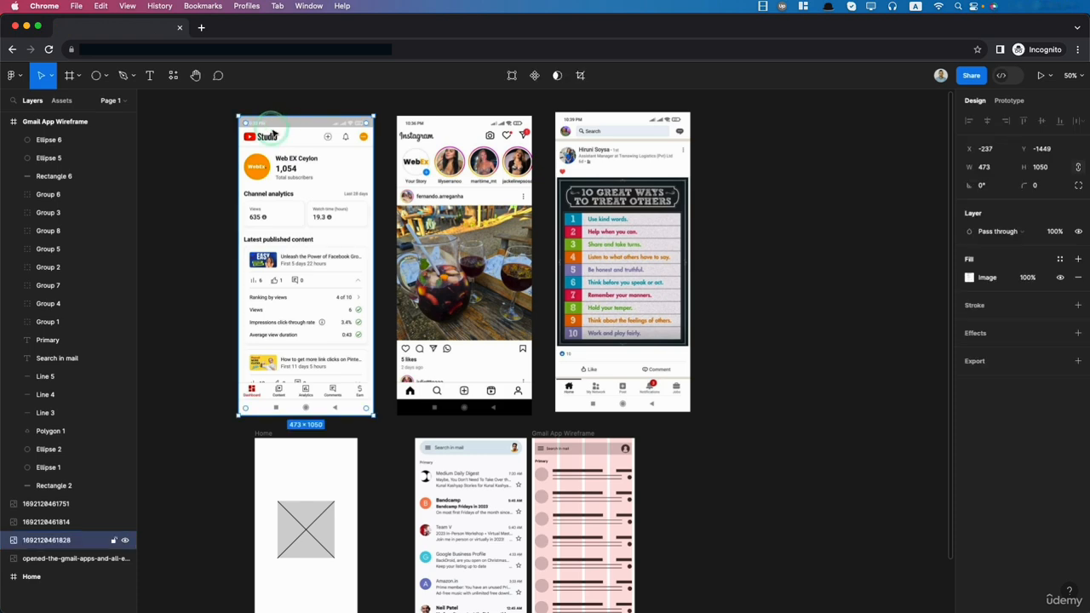